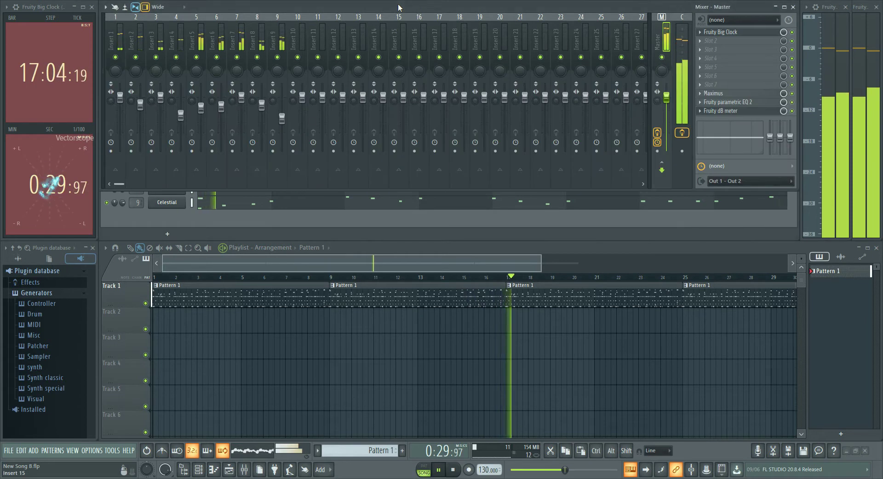
# Bring the channel rack forward to view the pattern's channels, and return to the mixer
pyautogui.click(412, 219)
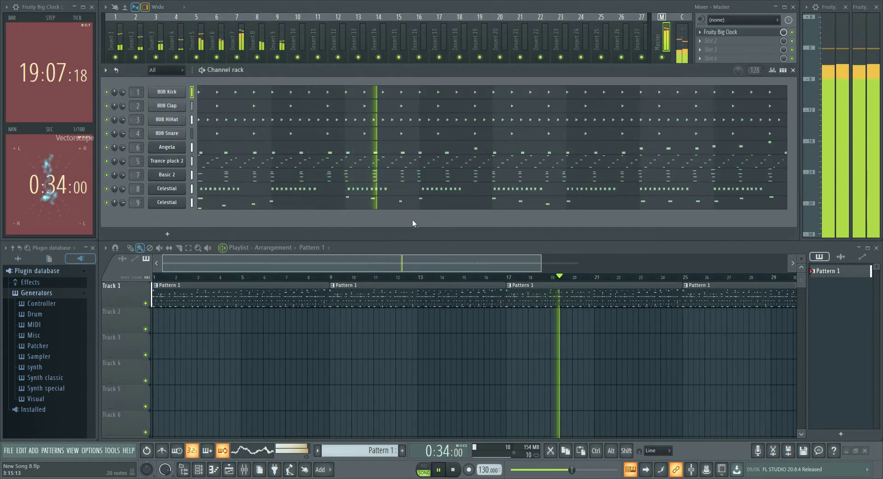
pyautogui.click(452, 6)
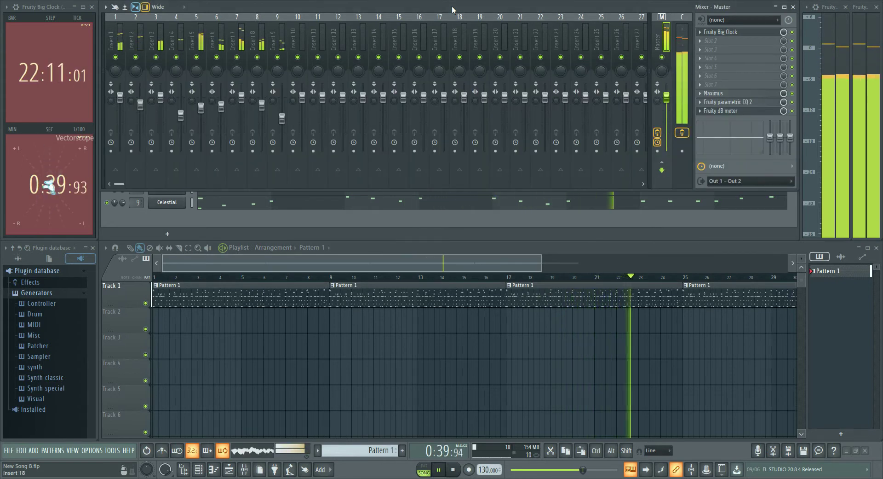
# Open Maximus from the Master track's effects and look through its Low, Mid, High and Master bands
pyautogui.click(716, 94)
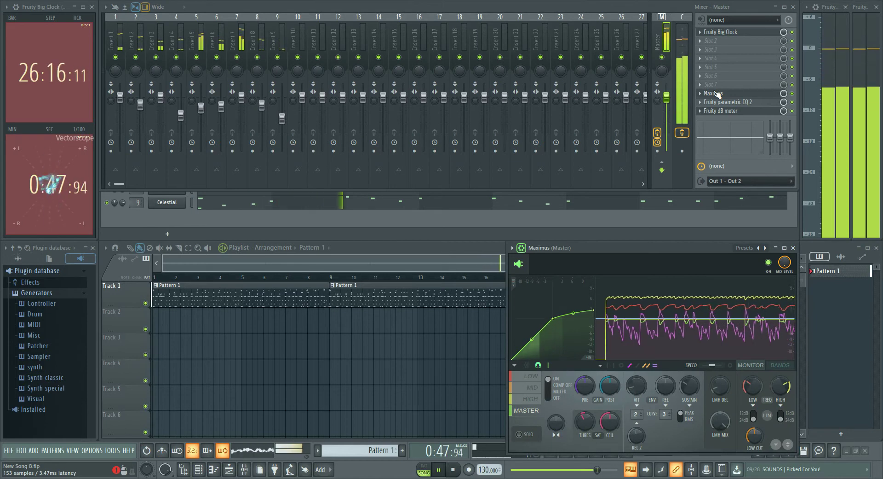
pyautogui.click(526, 377)
pyautogui.click(528, 389)
pyautogui.click(530, 399)
pyautogui.click(530, 411)
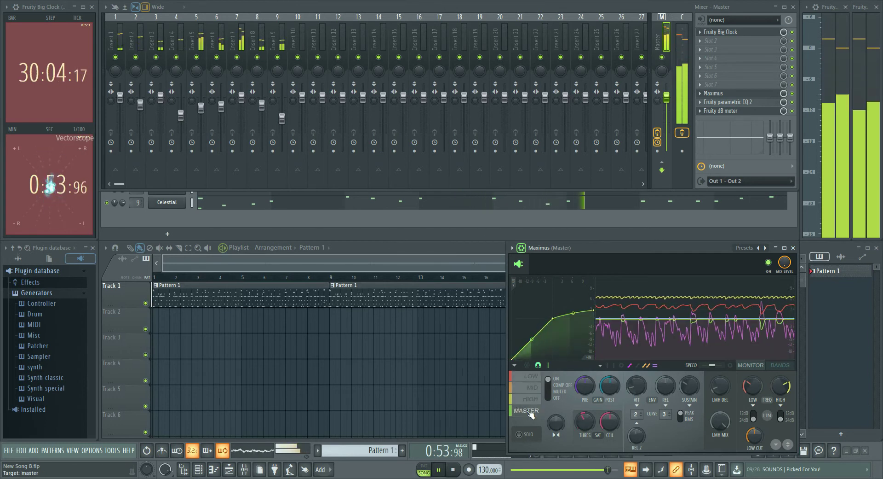
# Turn on solo mode in Maximus and listen to the Low, Mid and High bands separately
pyautogui.click(531, 378)
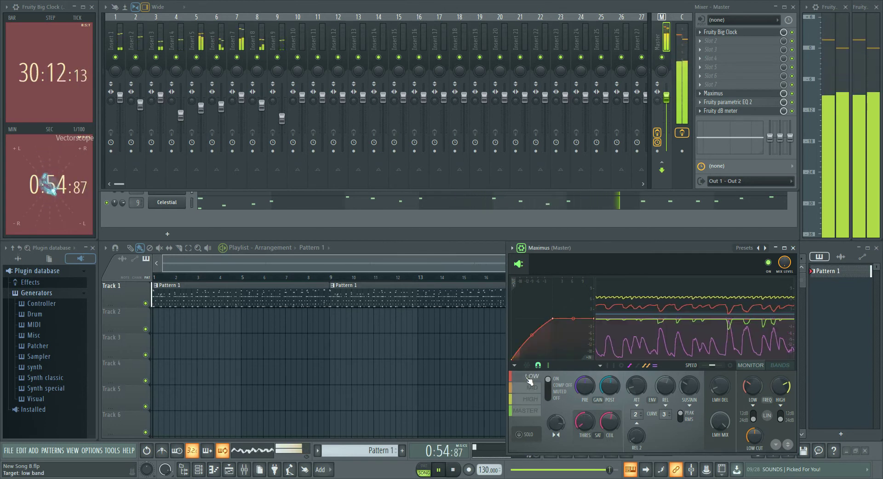
pyautogui.click(529, 435)
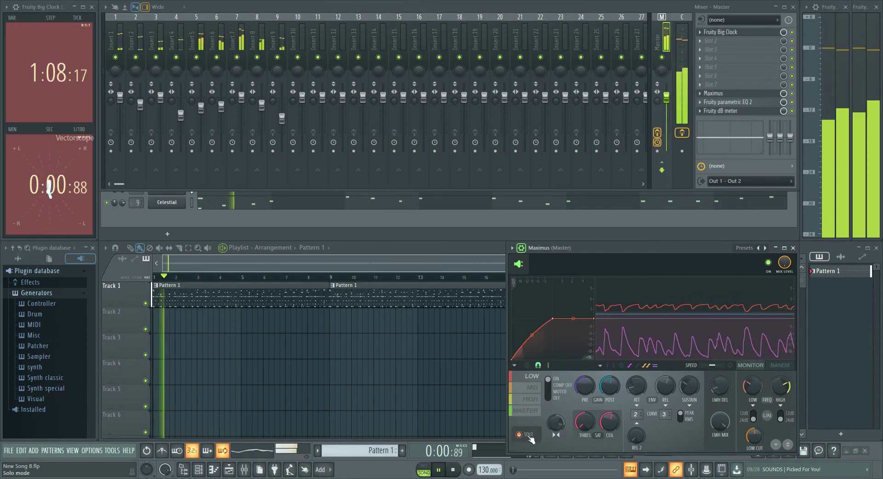
pyautogui.click(533, 390)
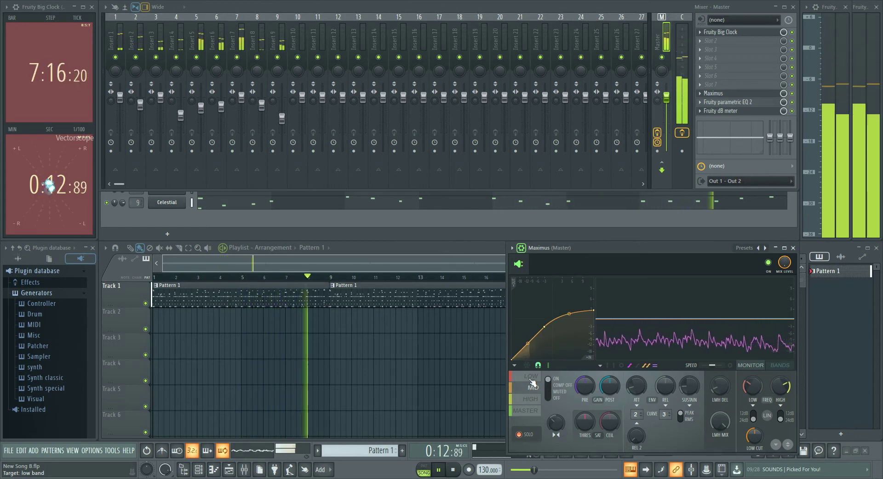
pyautogui.click(533, 399)
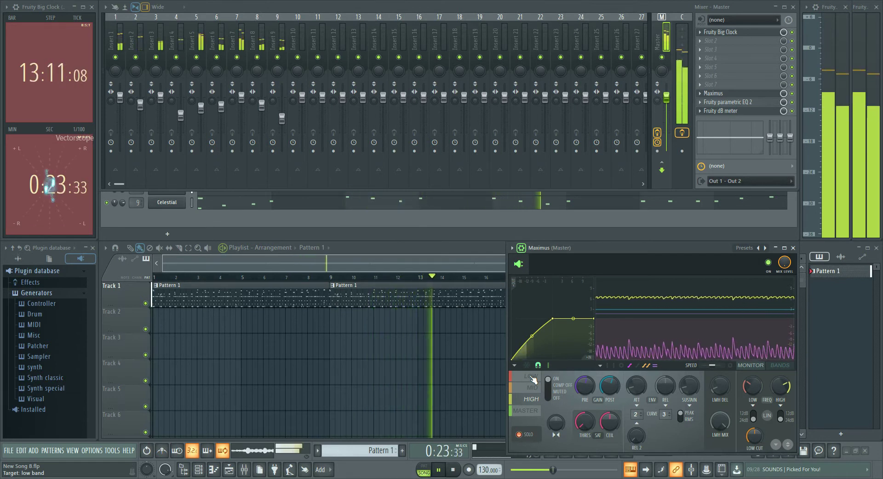
# Open the Master track's Fruity Parametric EQ 2 beside Maximus and examine the spectrum of the soloed High, Mid, Low and Master bands
pyautogui.click(717, 103)
pyautogui.moveTo(496, 249); pyautogui.dragTo(403, 248)
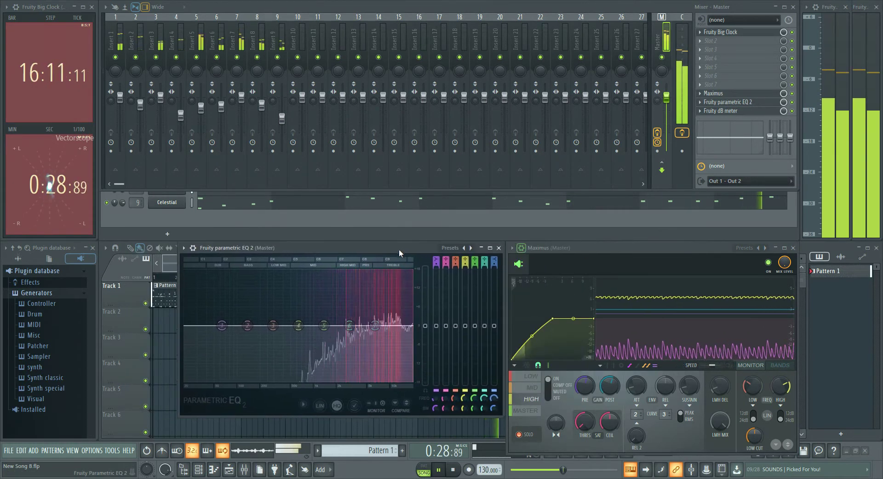
pyautogui.click(533, 387)
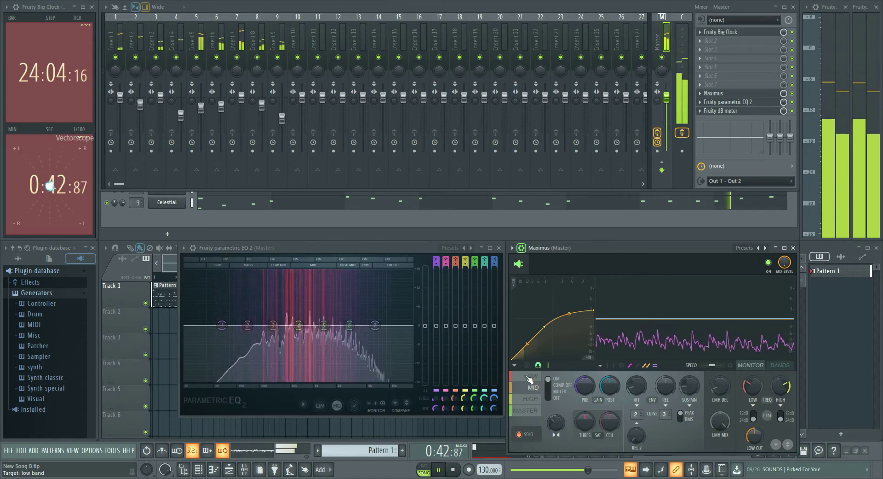
pyautogui.click(530, 376)
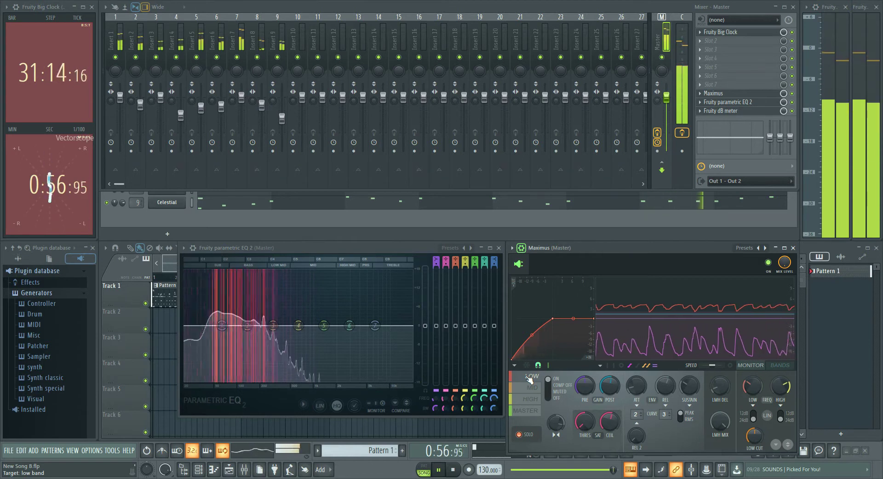
pyautogui.click(526, 411)
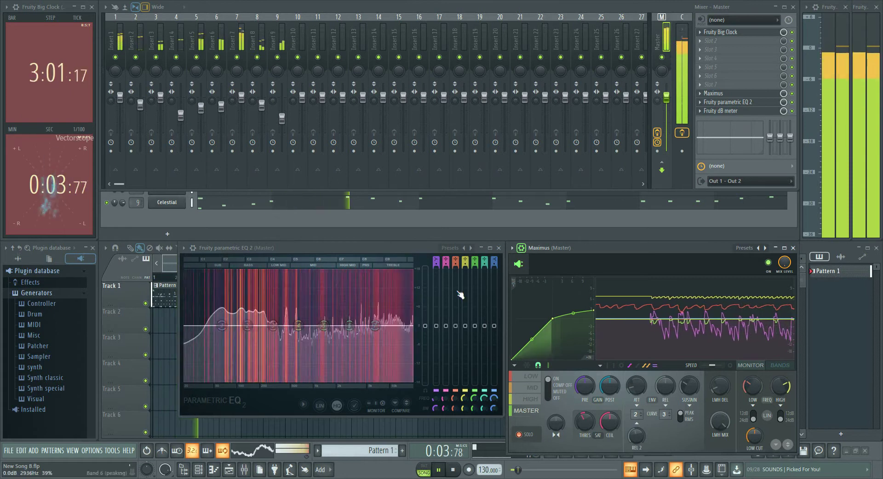
pyautogui.moveTo(421, 244); pyautogui.dragTo(407, 244)
pyautogui.moveTo(614, 248)
pyautogui.mouseDown()
pyautogui.moveTo(600, 247)
pyautogui.moveTo(610, 248)
pyautogui.mouseUp()
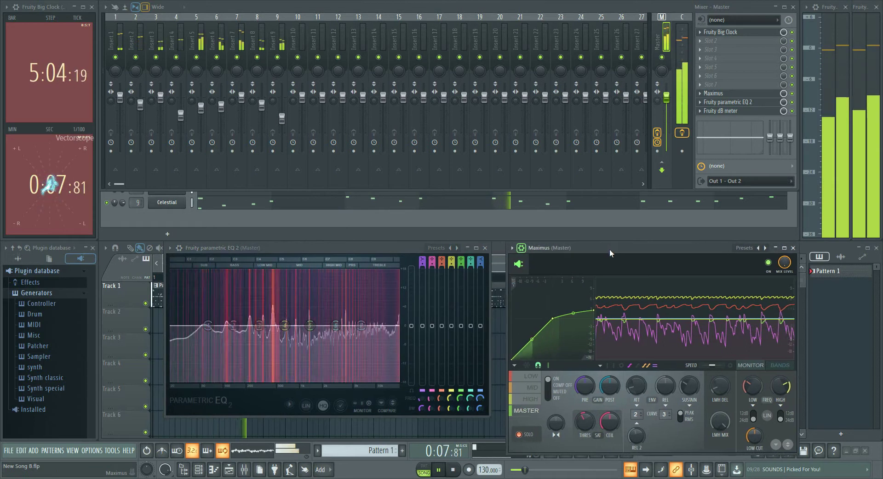
pyautogui.moveTo(386, 247); pyautogui.dragTo(398, 247)
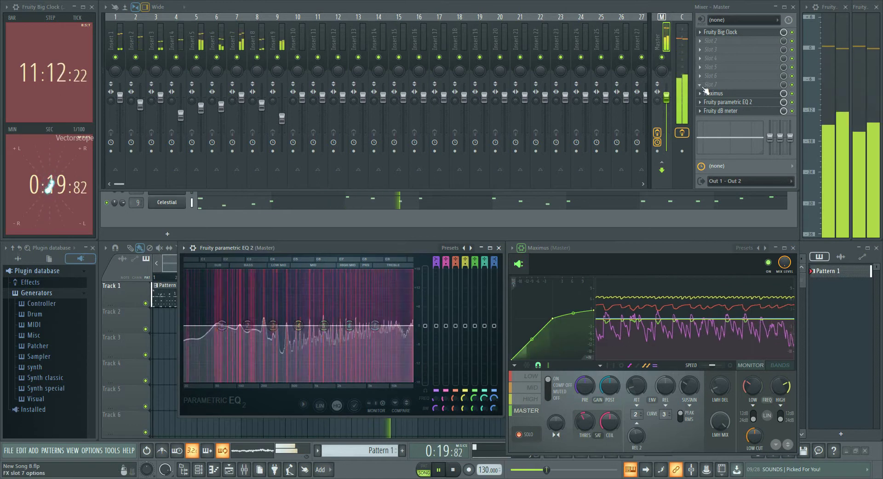
# Load Frequency Splitter into the empty Master slot directly above Maximus and place its window above the other two plugins
pyautogui.rightClick(714, 92)
pyautogui.moveTo(714, 94)
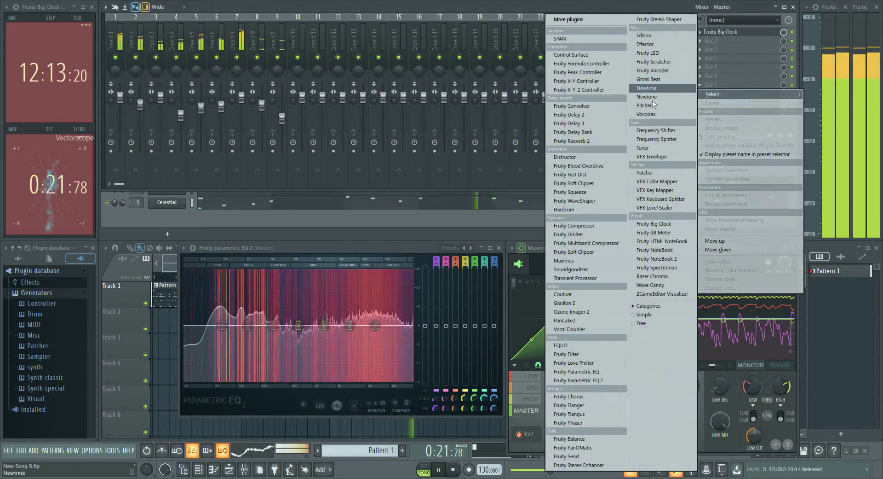
pyautogui.click(657, 138)
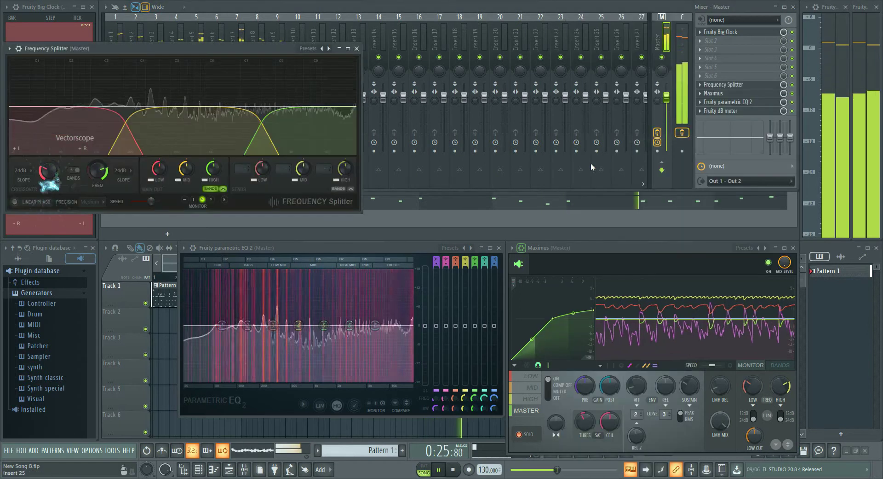
pyautogui.moveTo(234, 48); pyautogui.dragTo(459, 75)
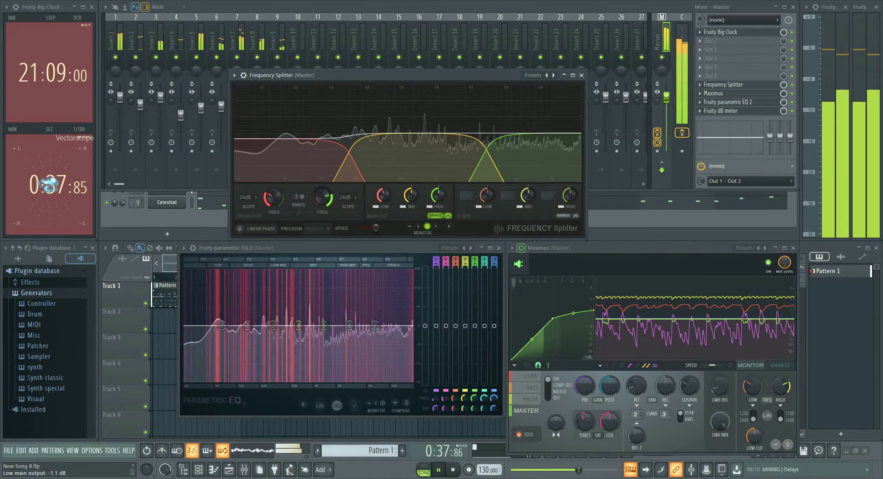
# Try out the low band's main output and send levels in Frequency Splitter, and reset both
pyautogui.moveTo(384, 198)
pyautogui.mouseDown()
pyautogui.moveTo(385, 220)
pyautogui.moveTo(385, 199)
pyautogui.mouseUp()
pyautogui.rightClick(384, 194)
pyautogui.click(391, 200)
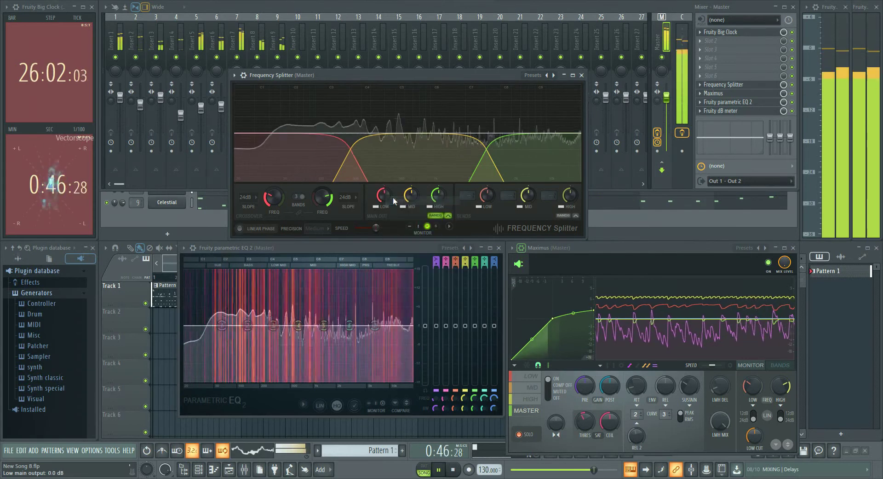
pyautogui.moveTo(487, 196); pyautogui.dragTo(488, 196)
pyautogui.rightClick(488, 197)
pyautogui.click(496, 201)
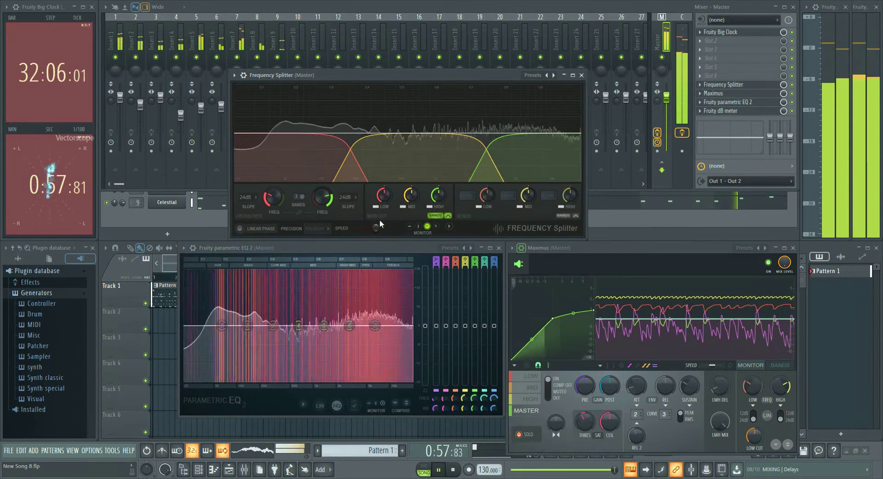
# Try out the low/mid crossover frequency in Frequency Splitter and reset it to 200 Hz
pyautogui.moveTo(273, 195)
pyautogui.mouseDown()
pyautogui.moveTo(272, 203)
pyautogui.moveTo(272, 192)
pyautogui.mouseUp()
pyautogui.rightClick(272, 196)
pyautogui.click(285, 201)
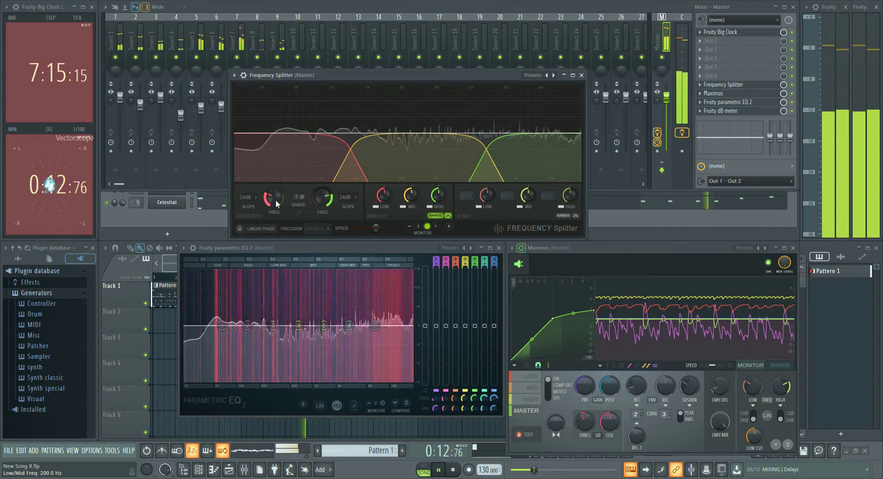
pyautogui.scroll(-1, 305, 199)
pyautogui.scroll(1, 305, 199)
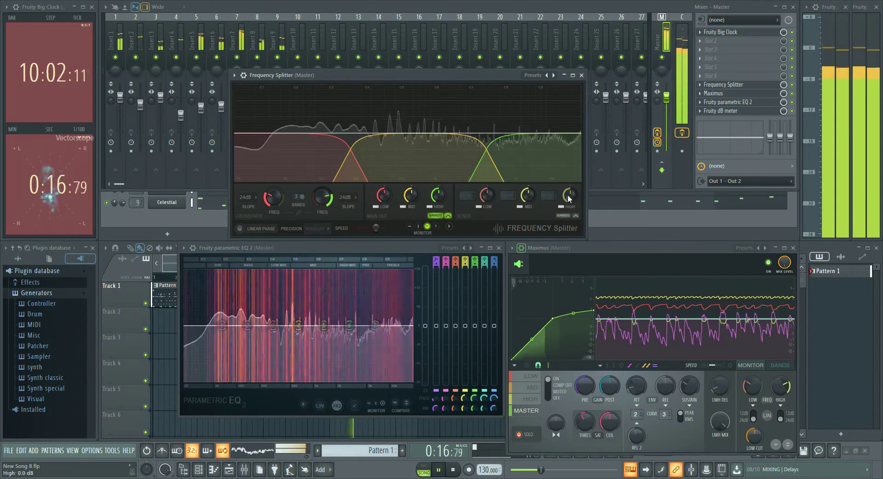
# Try out the high and low bands' main output levels, reset the low band to 0.0 dB, and close Frequency Splitter
pyautogui.moveTo(439, 195)
pyautogui.mouseDown()
pyautogui.moveTo(438, 221)
pyautogui.moveTo(438, 187)
pyautogui.moveTo(420, 202)
pyautogui.moveTo(420, 222)
pyautogui.moveTo(421, 193)
pyautogui.moveTo(440, 188)
pyautogui.mouseUp()
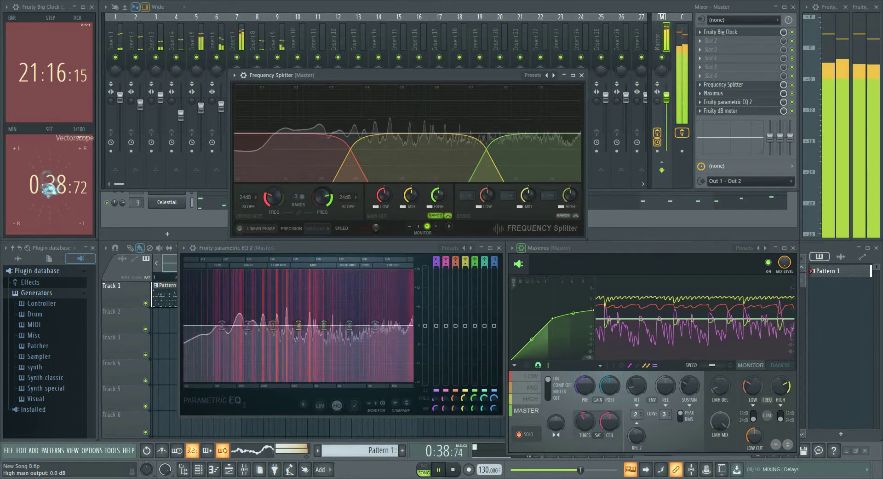
pyautogui.moveTo(440, 195); pyautogui.dragTo(440, 203)
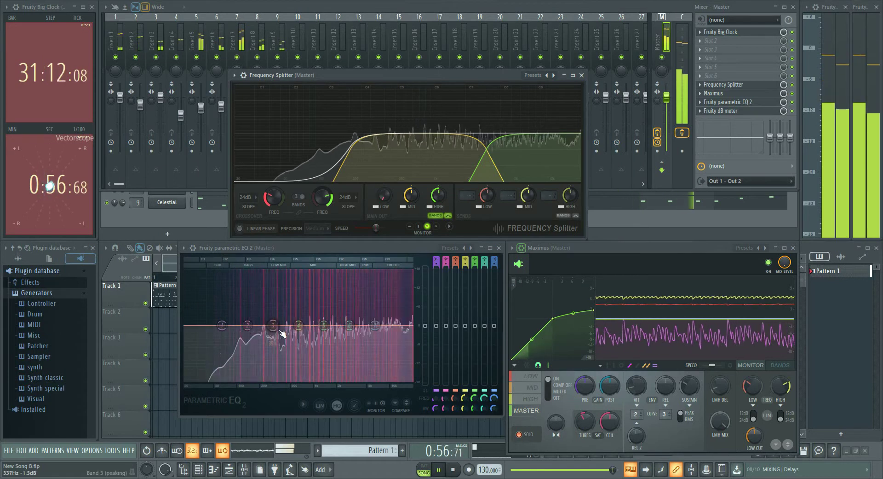
pyautogui.rightClick(385, 195)
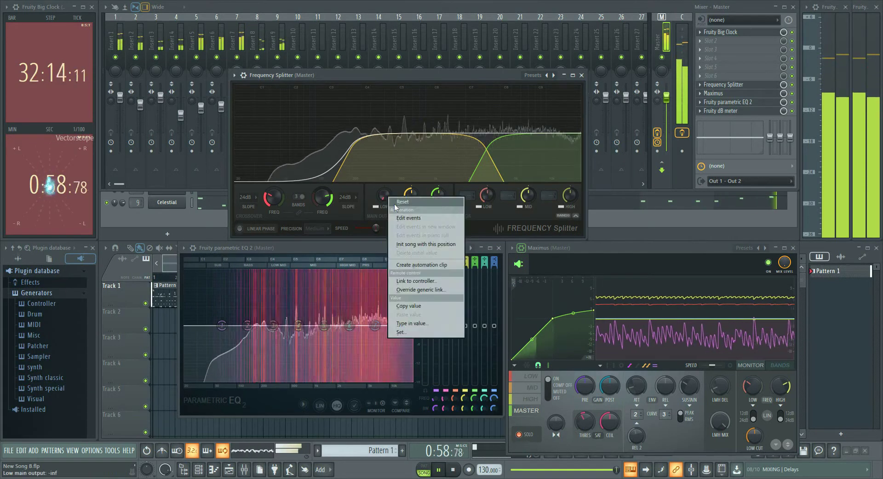
pyautogui.click(397, 202)
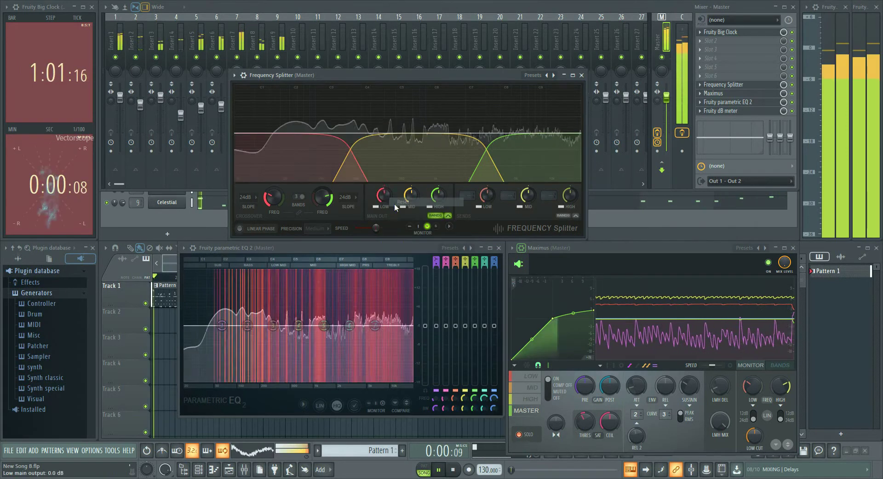
pyautogui.click(581, 75)
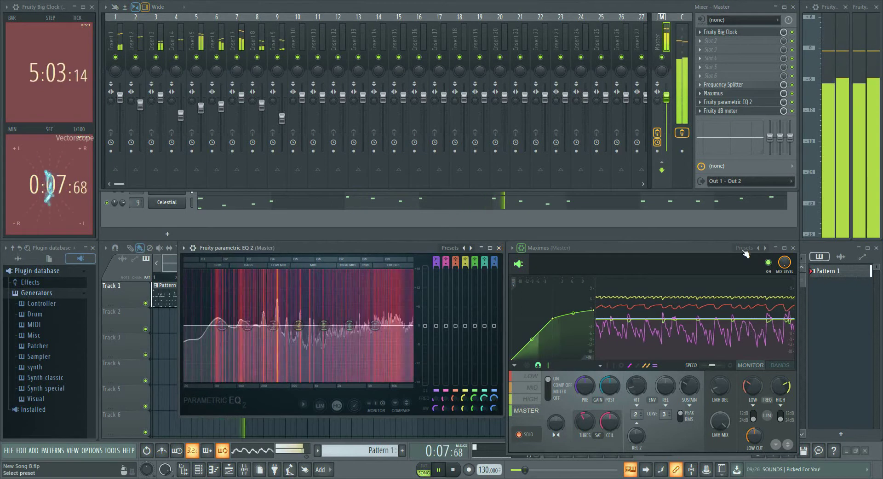
# Try the Default and Clear master presets in Maximus
pyautogui.click(744, 247)
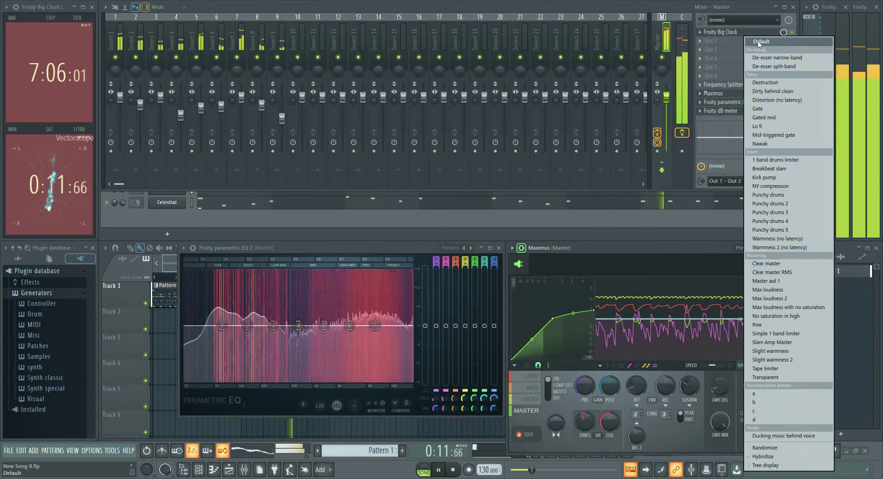
pyautogui.click(766, 262)
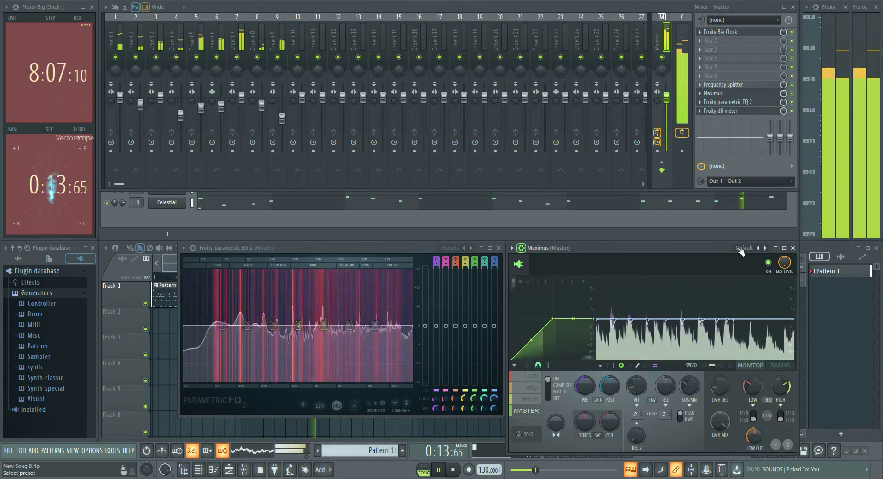
pyautogui.click(747, 248)
pyautogui.click(763, 263)
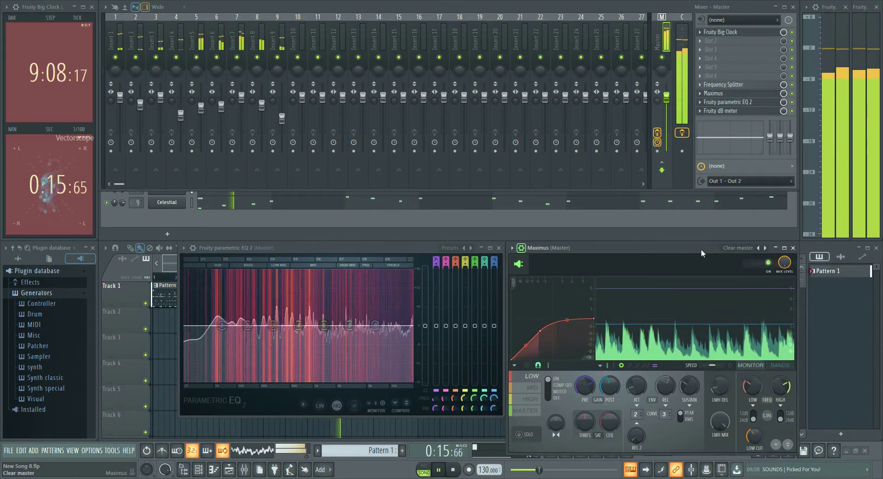
# Load the Max loudness preset in Maximus, and close the Parametric EQ 2 and Maximus windows
pyautogui.click(739, 247)
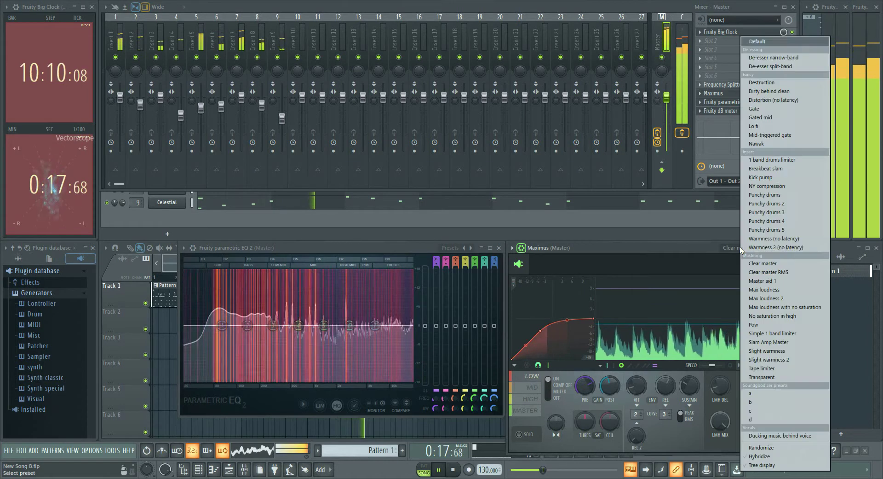
pyautogui.click(765, 289)
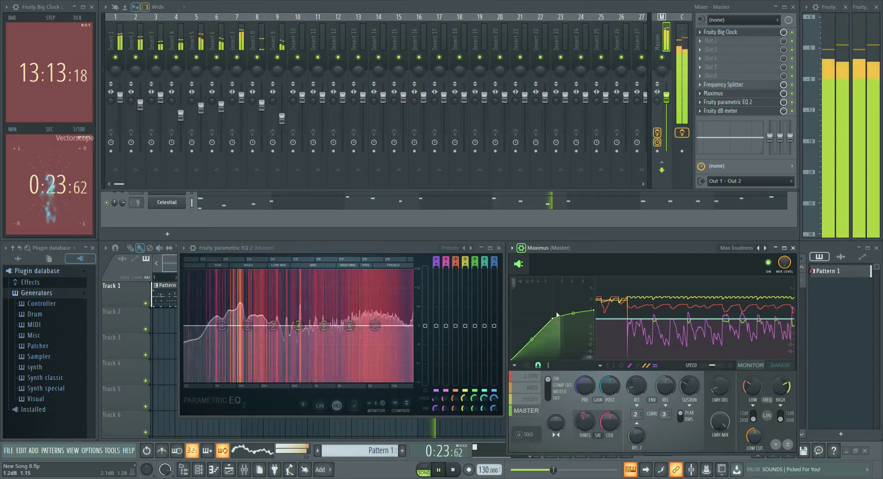
pyautogui.click(499, 248)
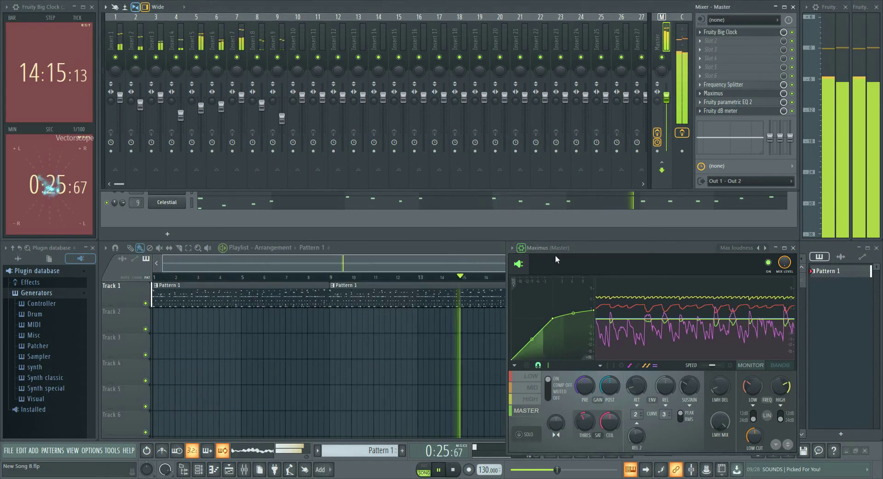
pyautogui.click(793, 248)
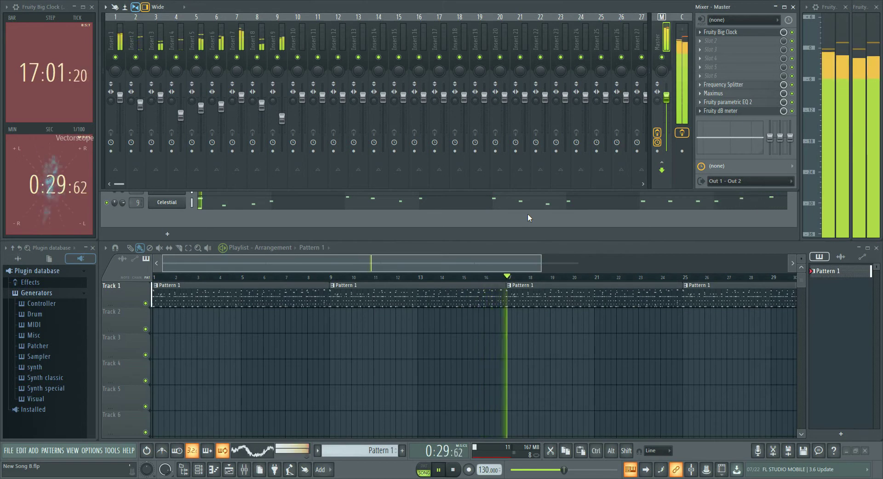
# Check the effects on the Current mixer track, and reselect the Master track
pyautogui.click(678, 44)
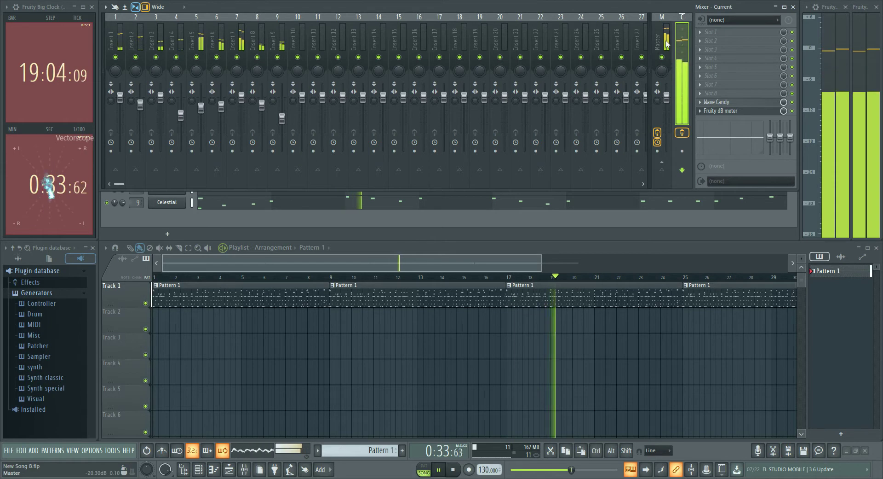
pyautogui.click(667, 43)
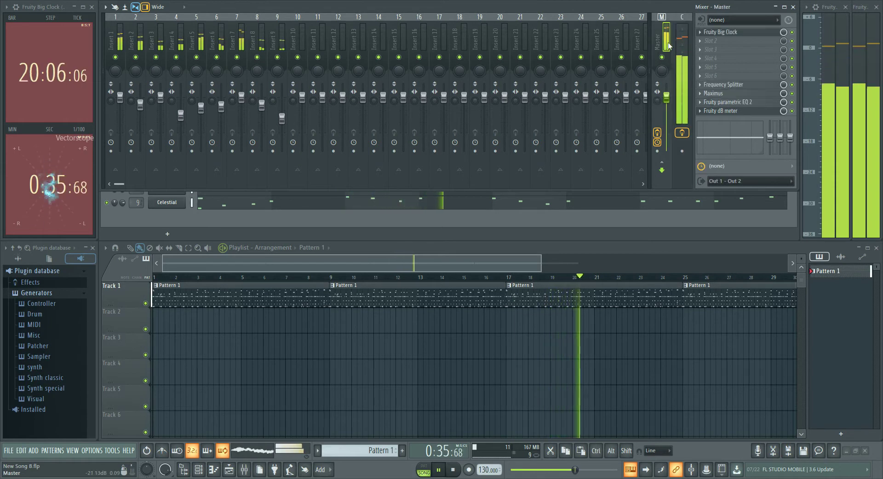
# Open Wave Candy on the Current mixer track and look through its Meter, Spectrum and Oscilloscope displays
pyautogui.click(684, 54)
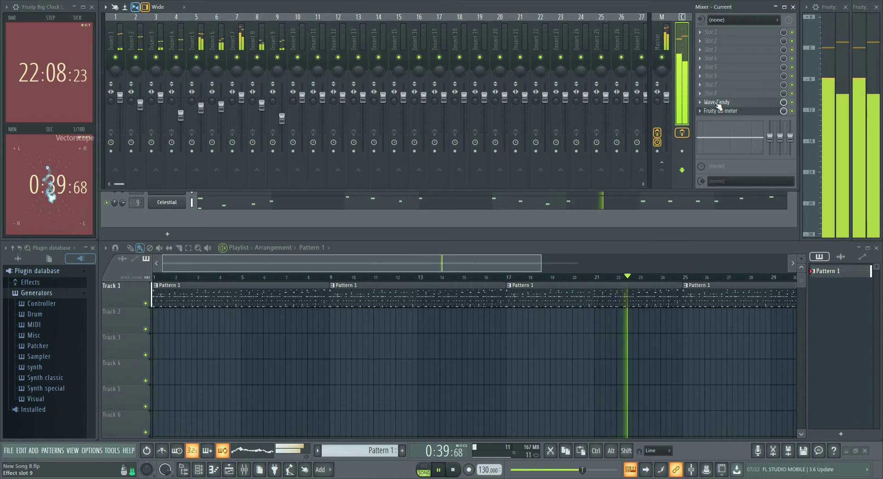
pyautogui.click(719, 106)
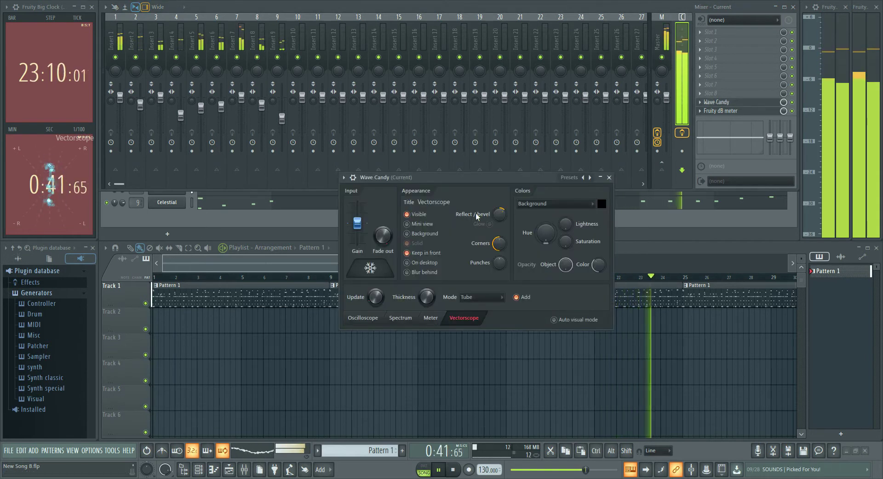
pyautogui.click(420, 254)
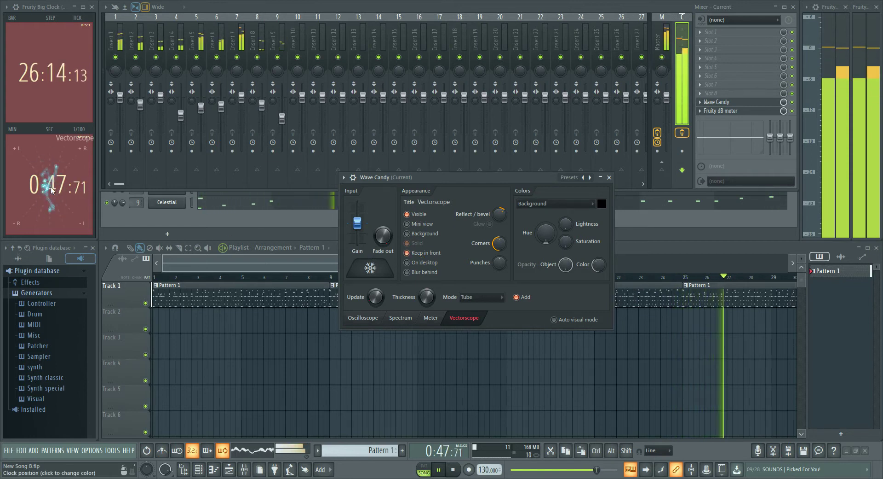
pyautogui.click(434, 321)
pyautogui.click(404, 321)
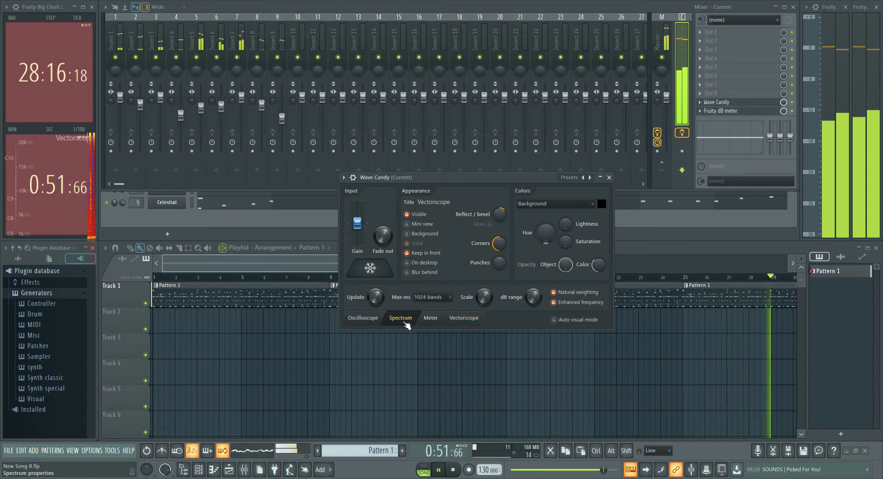
pyautogui.click(372, 322)
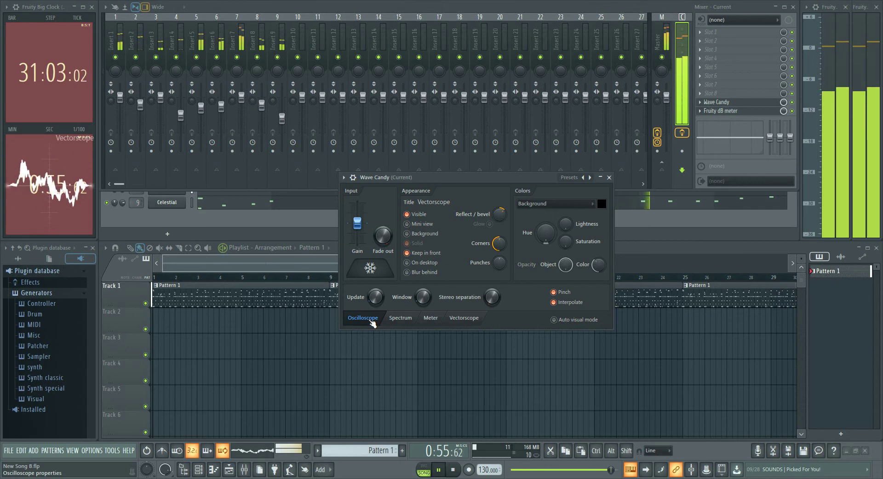
# Try Wave Candy's background with the Spectrum and Meter displays, return to Vectorscope with the background off, and close Wave Candy
pyautogui.click(433, 234)
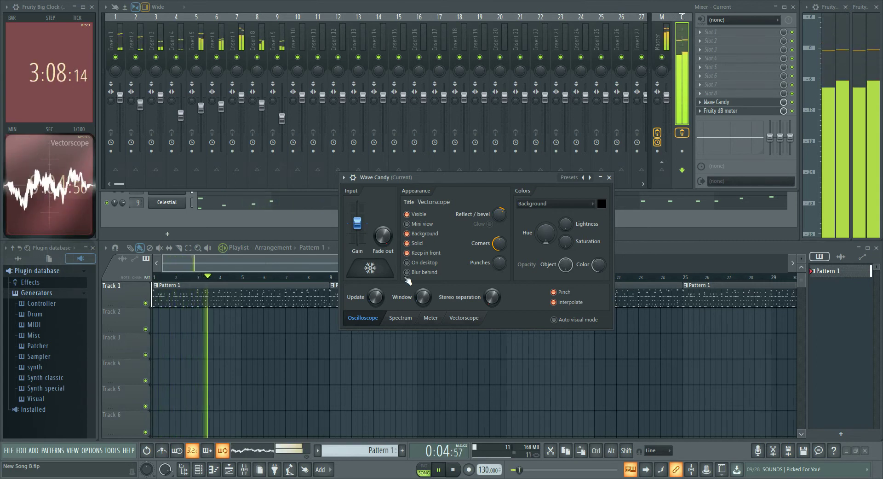
pyautogui.click(396, 319)
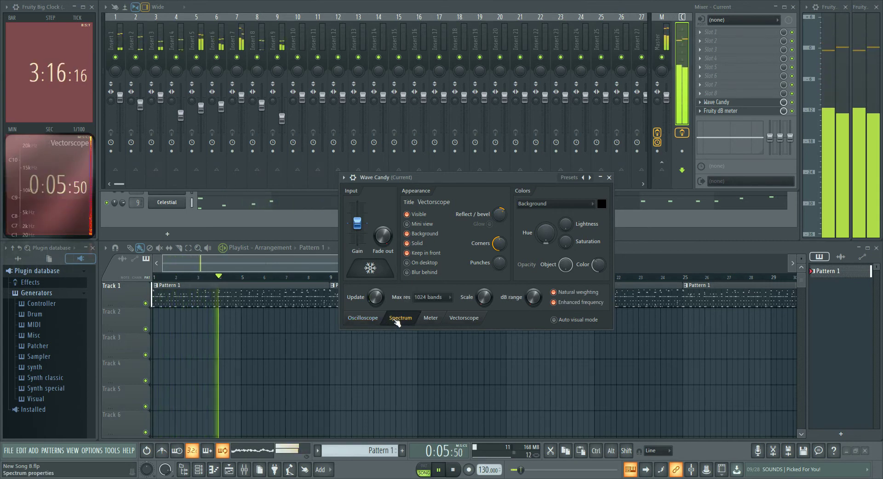
pyautogui.click(435, 319)
pyautogui.click(462, 319)
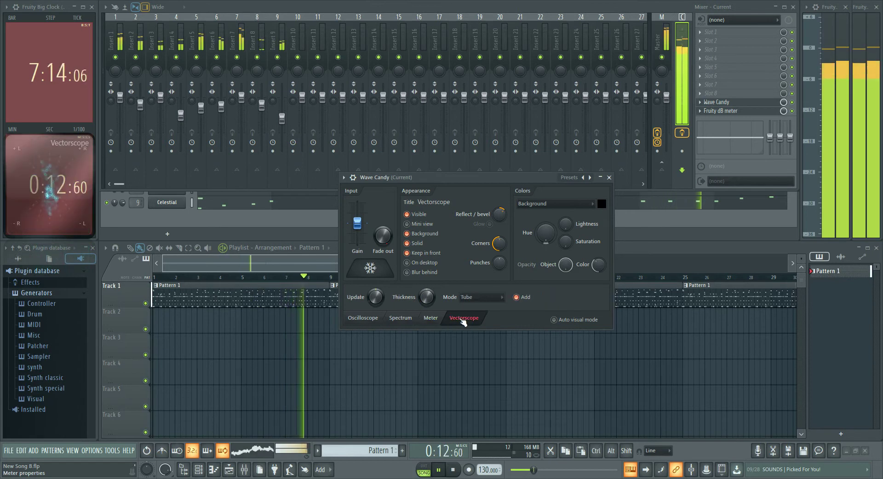
pyautogui.click(421, 235)
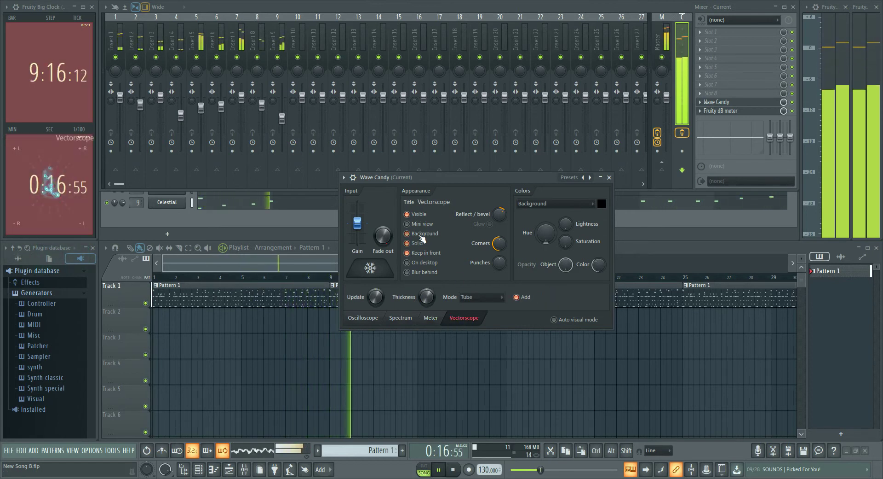
pyautogui.click(609, 177)
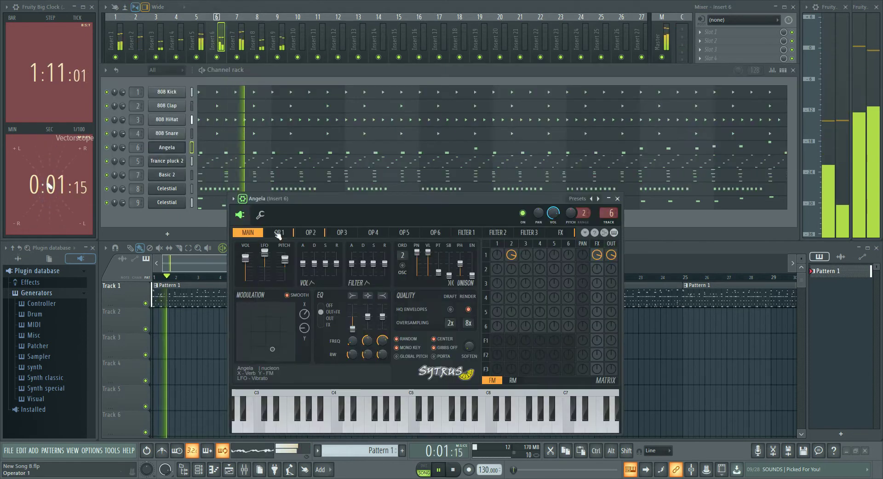
# Look through the OP 1 to OP 6, FILTER 1 to FILTER 3 and FX pages of the Angela channel's Sytrus
pyautogui.click(279, 232)
pyautogui.click(321, 233)
pyautogui.click(342, 233)
pyautogui.click(373, 232)
pyautogui.click(405, 232)
pyautogui.click(435, 232)
pyautogui.click(466, 233)
pyautogui.click(498, 232)
pyautogui.click(529, 232)
pyautogui.click(561, 232)
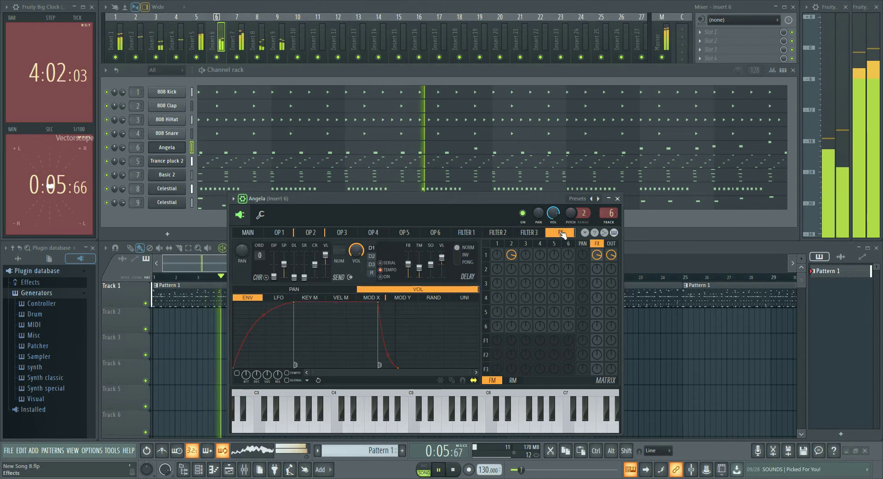
# Check Angela's miscellaneous functions and Sytrus preset list without changing the preset, and close its window
pyautogui.click(248, 232)
pyautogui.click(261, 214)
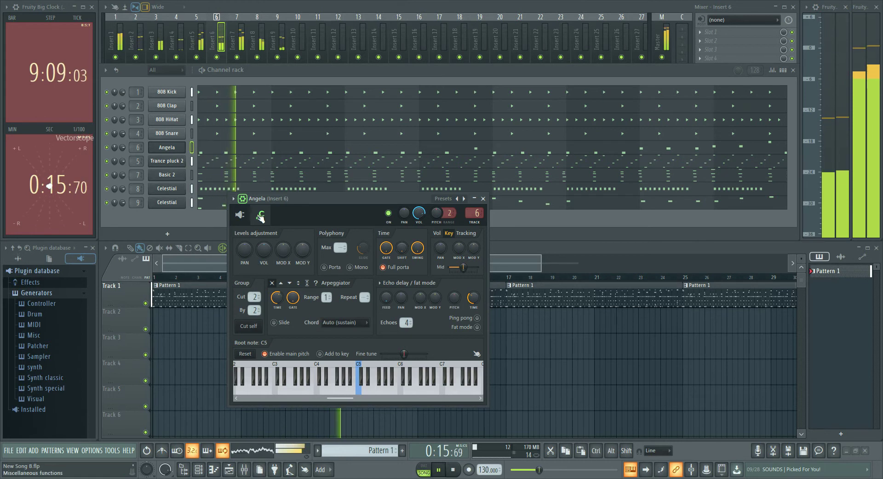
pyautogui.click(240, 215)
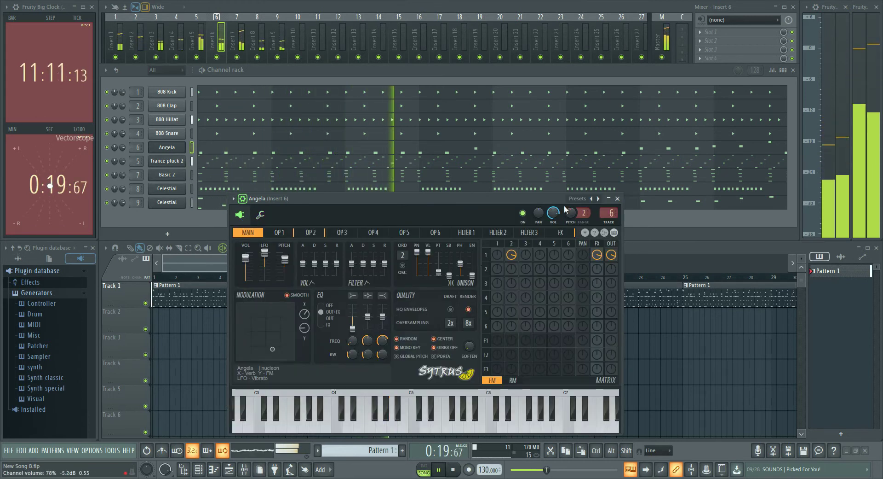
pyautogui.click(578, 199)
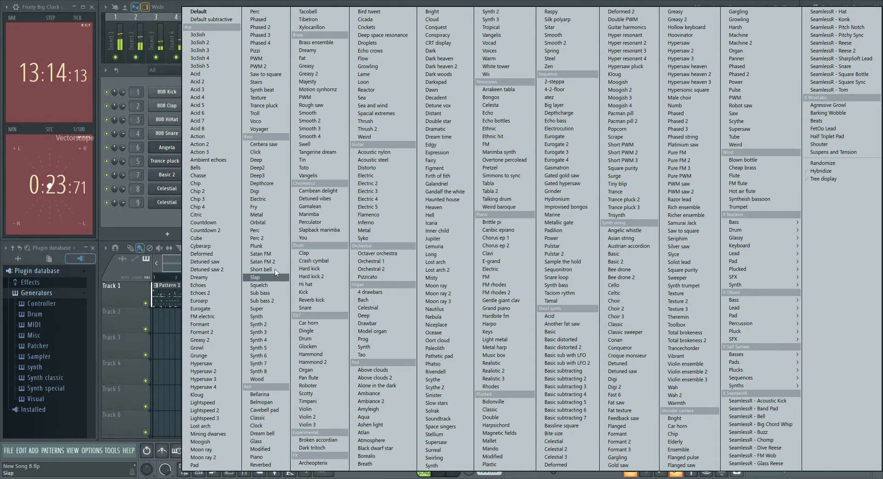
pyautogui.click(128, 234)
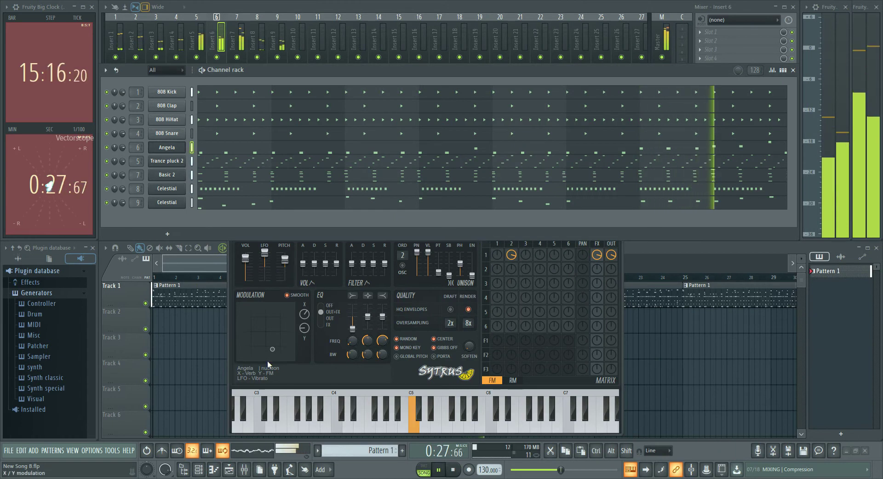
pyautogui.click(352, 377)
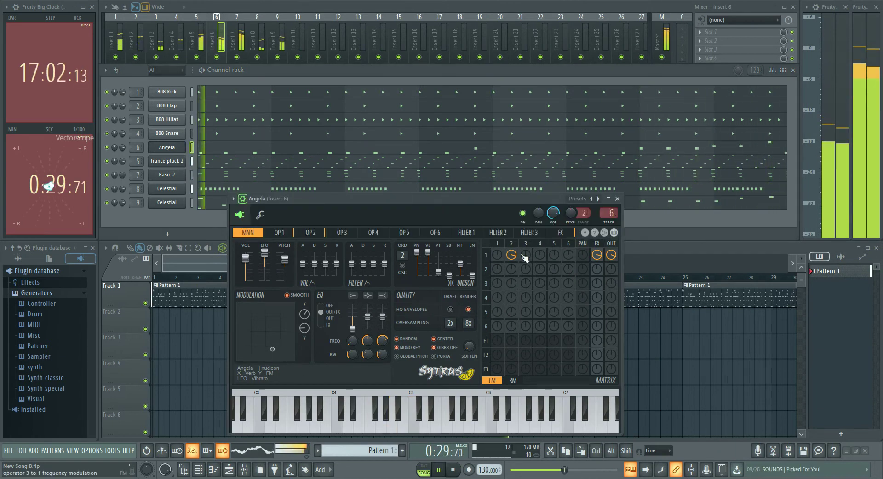
pyautogui.click(166, 146)
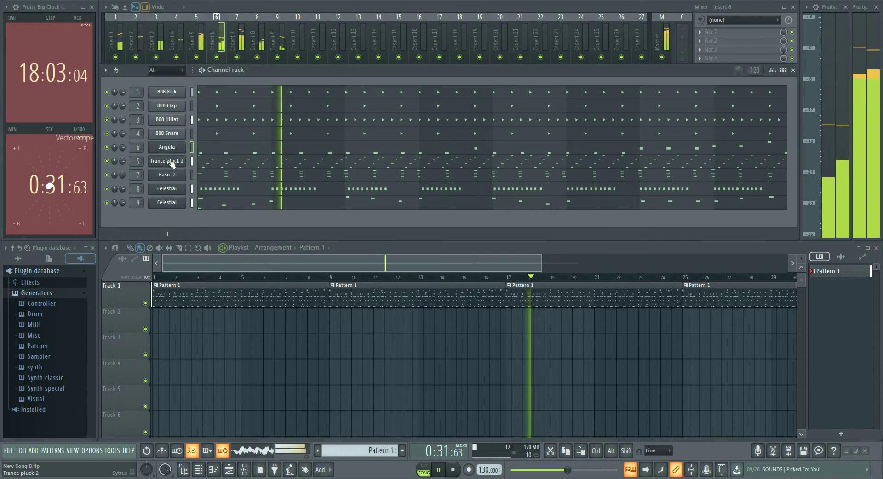
# View the Sytrus windows of Trance pluck 2, Basic 2 and both Celestial channels in turn, closing each one
pyautogui.click(170, 161)
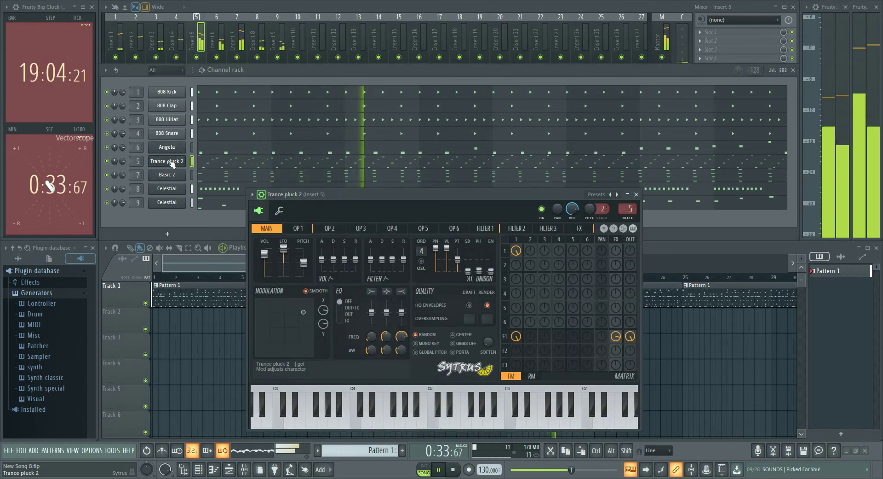
pyautogui.click(170, 161)
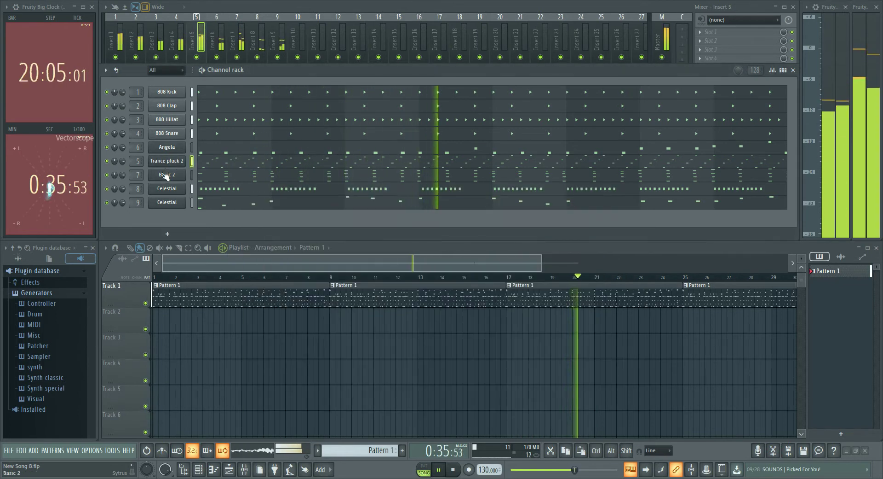
pyautogui.click(166, 175)
pyautogui.click(164, 176)
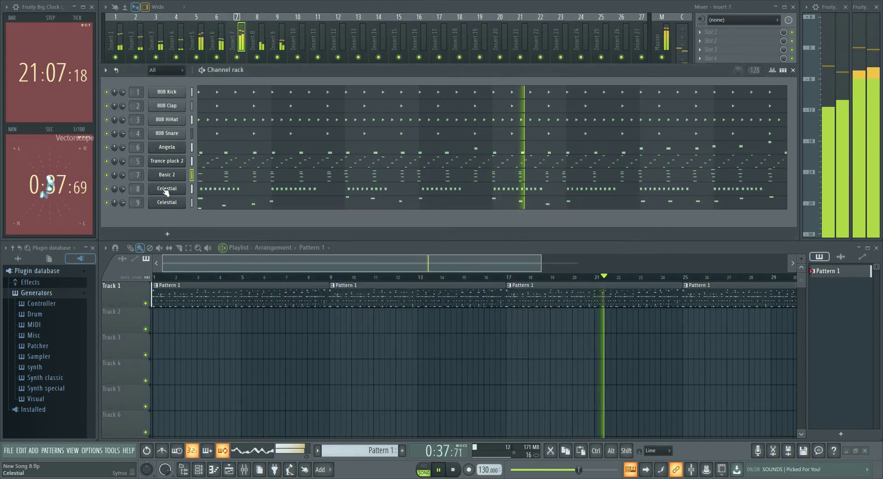
pyautogui.click(166, 190)
pyautogui.click(166, 189)
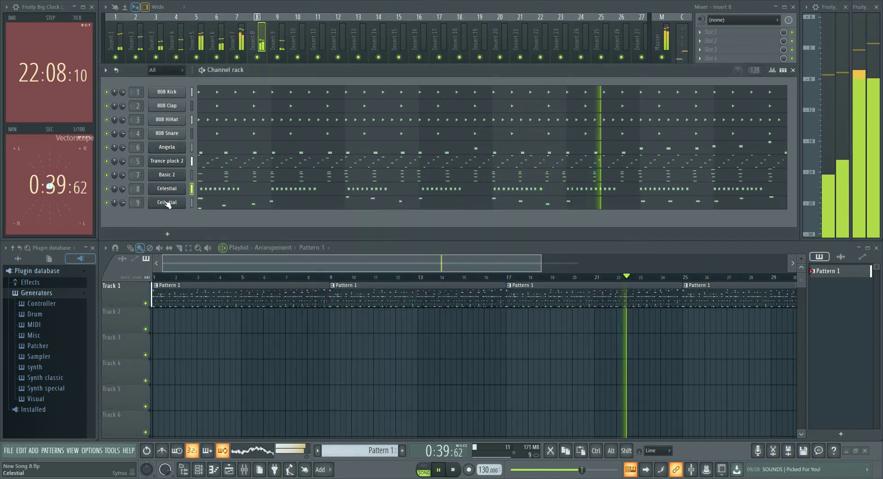
pyautogui.click(167, 202)
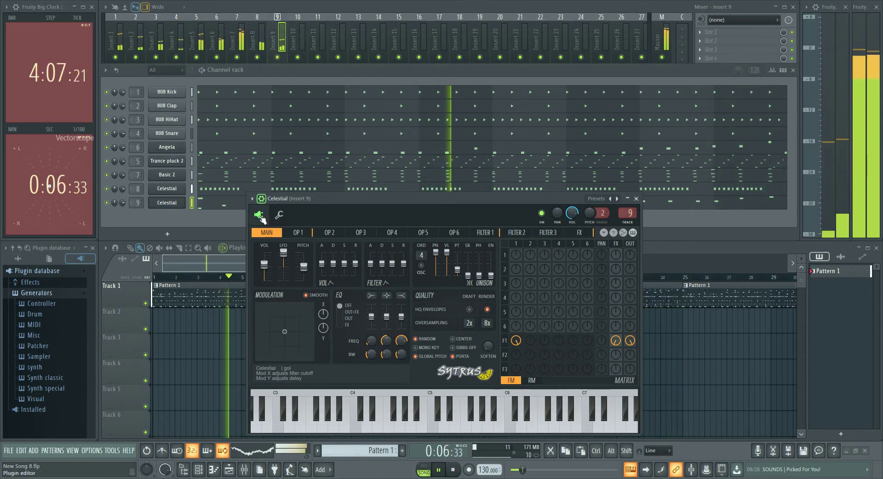
pyautogui.click(636, 198)
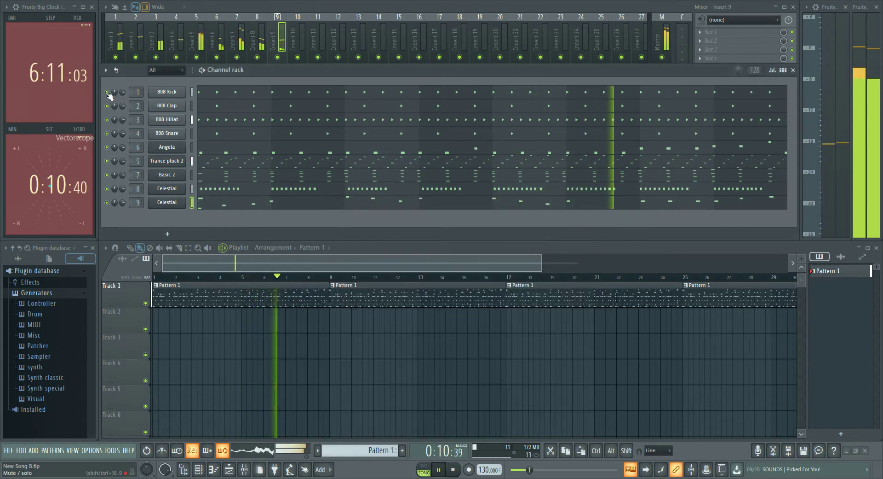
# Solo the Angela channel and view its notes in the piano roll
pyautogui.rightClick(106, 147)
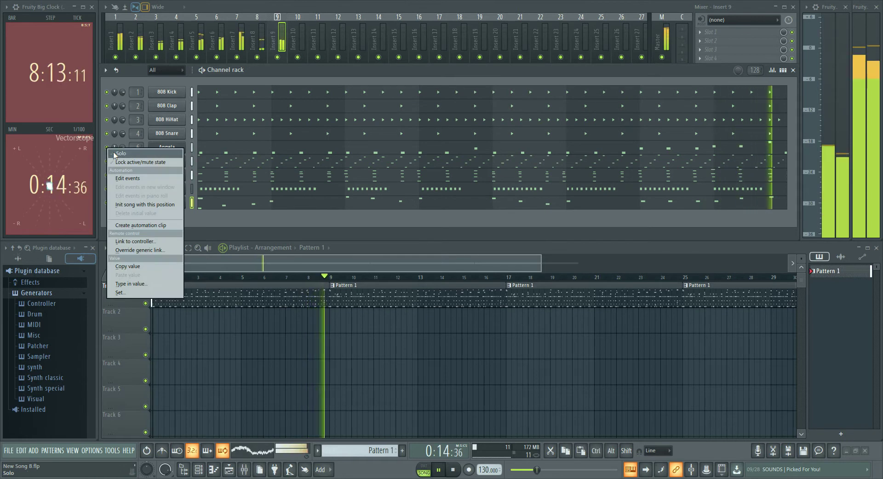
pyautogui.click(110, 152)
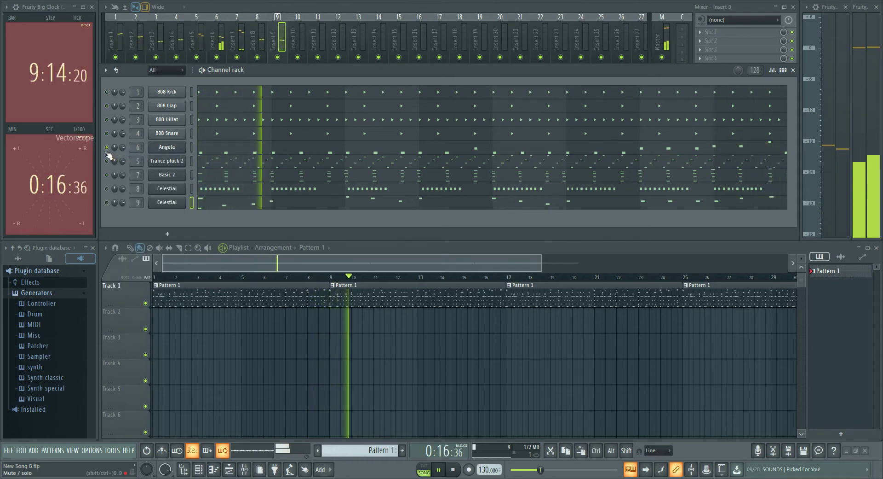
pyautogui.click(419, 149)
pyautogui.scroll(8, 428, 211)
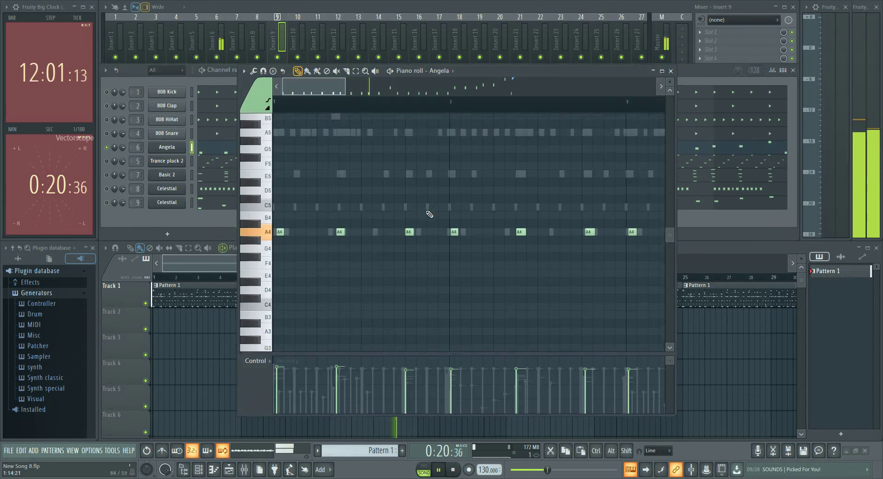
pyautogui.scroll(-1, 429, 214)
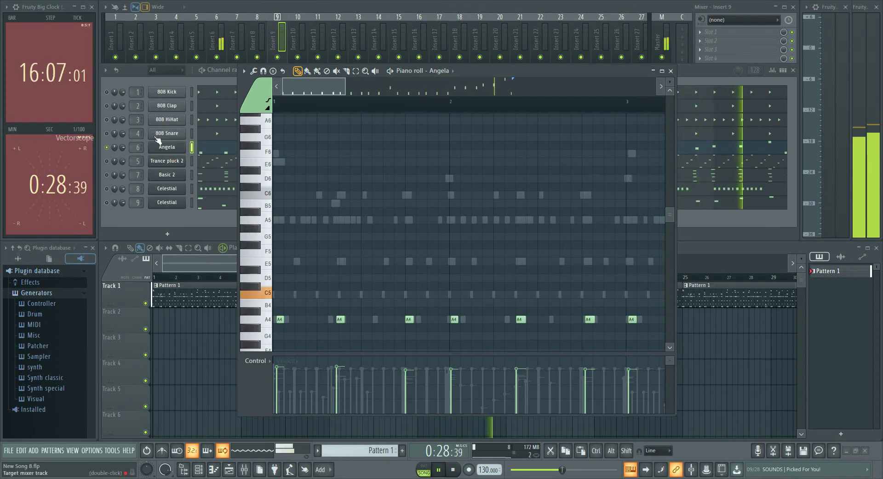
# Unmute the 808 Snare, HiHat, Clap and Kick channels so they play alongside Angela
pyautogui.click(106, 133)
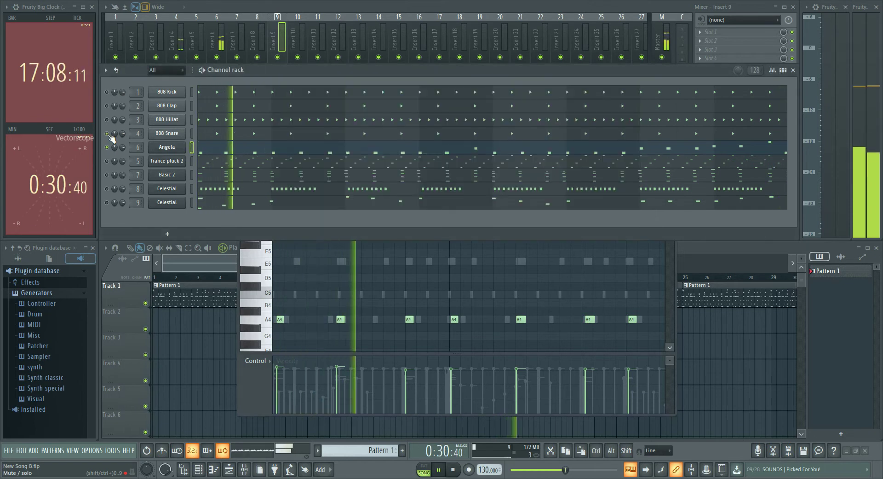
pyautogui.click(107, 120)
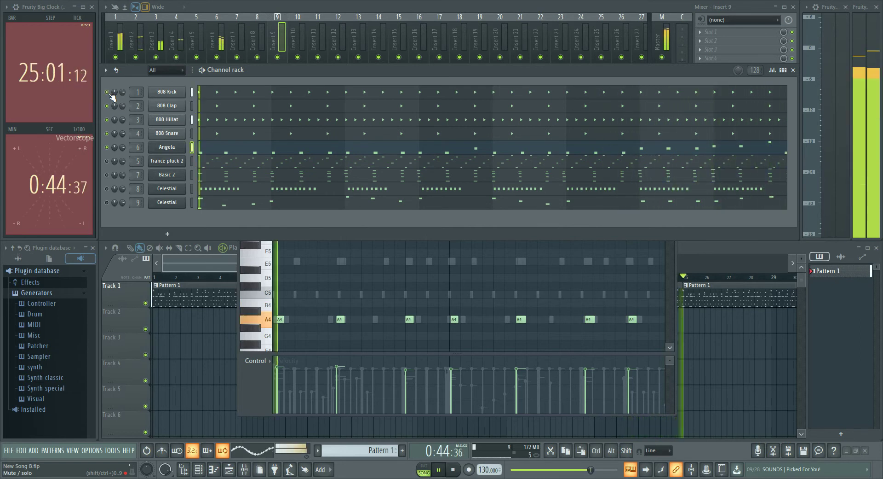
# Examine the 808 Snare, HiHat, Clap and Kick notes in the piano roll, with the view widened to the whole pattern
pyautogui.click(249, 375)
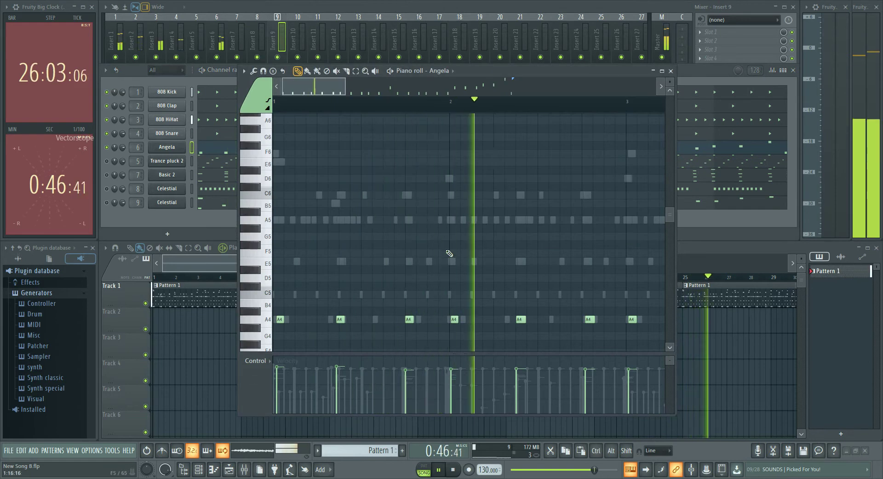
pyautogui.click(220, 137)
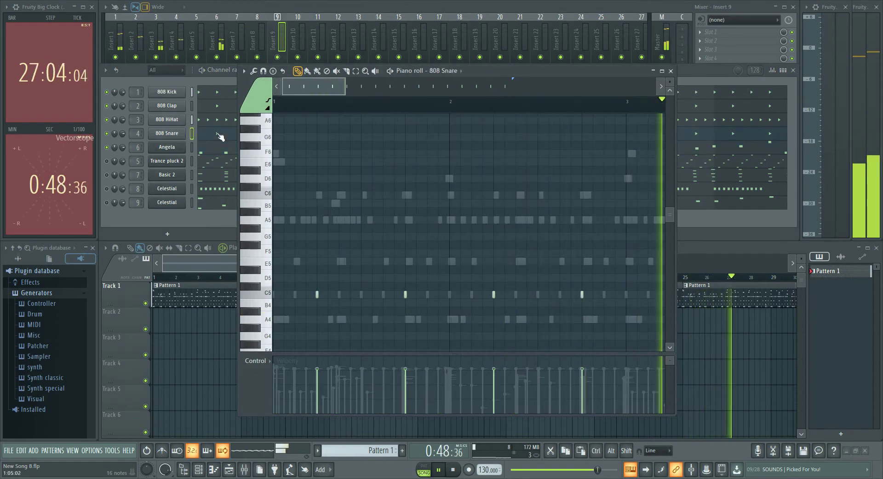
pyautogui.moveTo(345, 87); pyautogui.dragTo(524, 97)
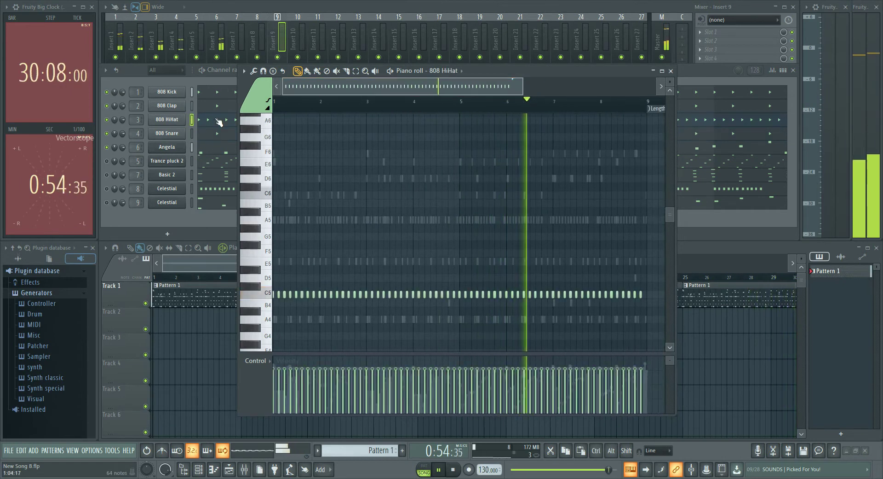
pyautogui.click(216, 108)
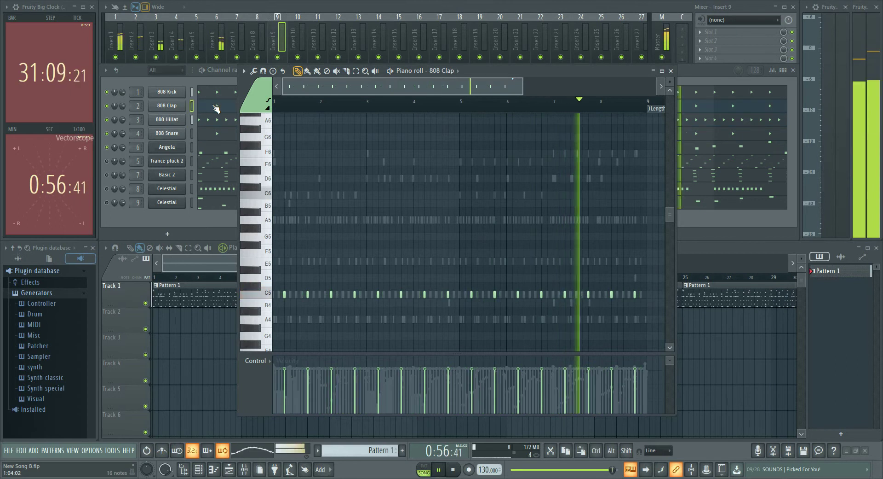
pyautogui.click(217, 94)
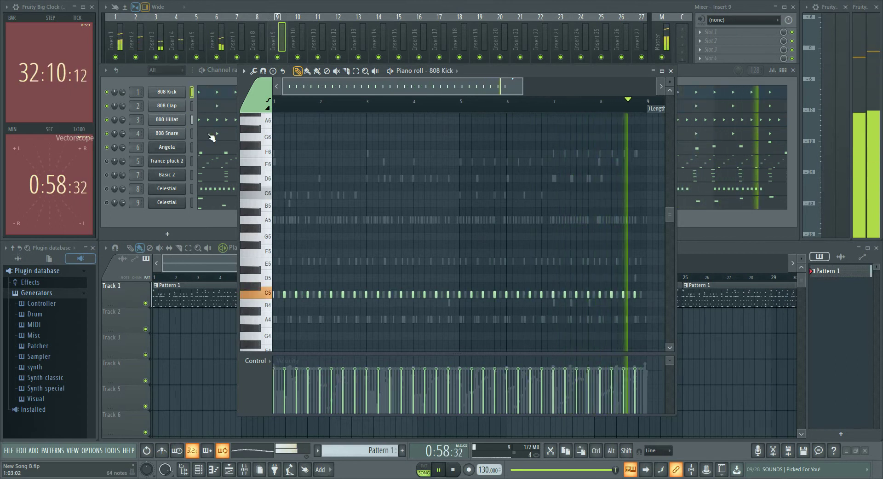
# Unmute the Trance pluck 2 channel
pyautogui.click(110, 162)
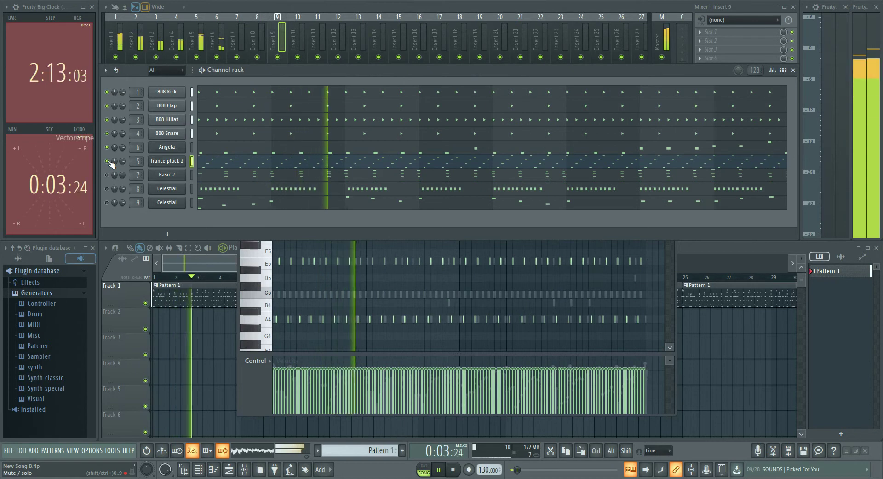
# View the Trance pluck 2 notes in the piano roll, and unmute the Basic 2 channel to view its notes
pyautogui.click(253, 380)
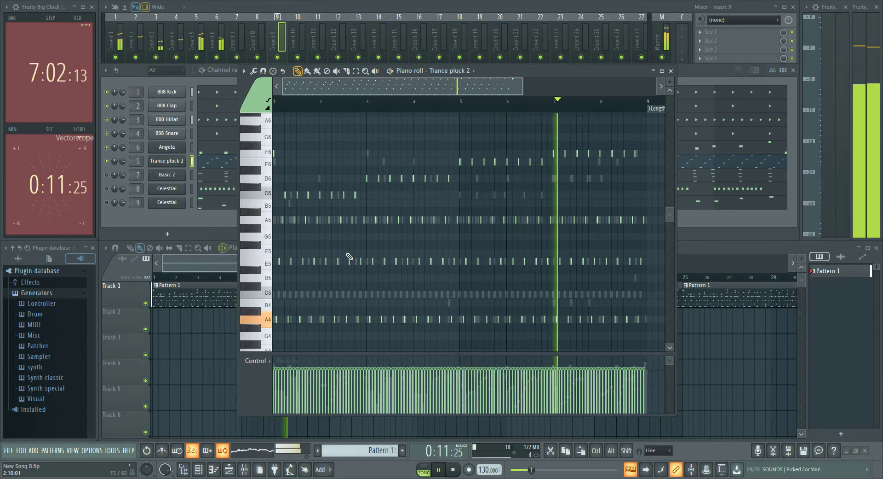
pyautogui.click(107, 175)
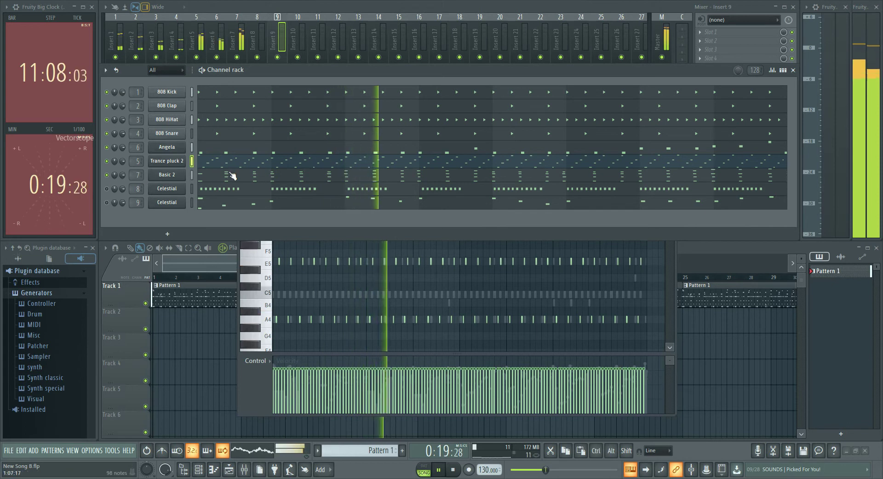
pyautogui.click(247, 177)
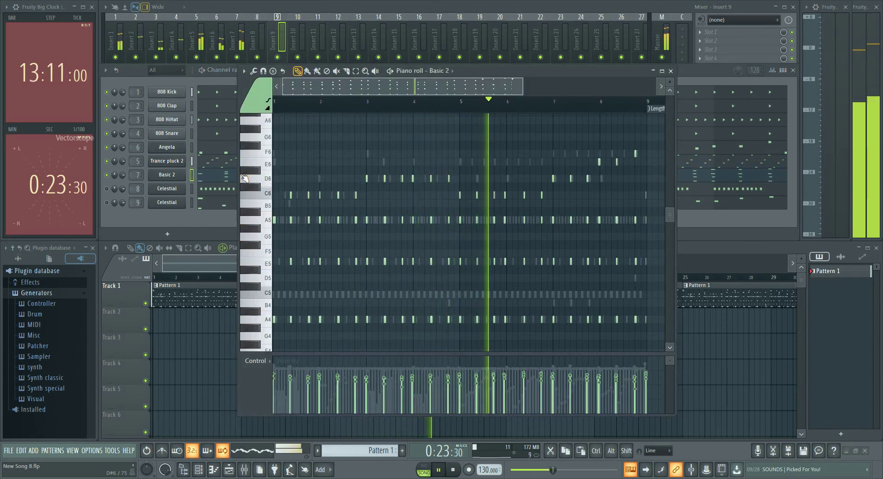
# Unmute both Celestial channels, 8 and 9, and view each one's notes in the piano roll
pyautogui.click(217, 189)
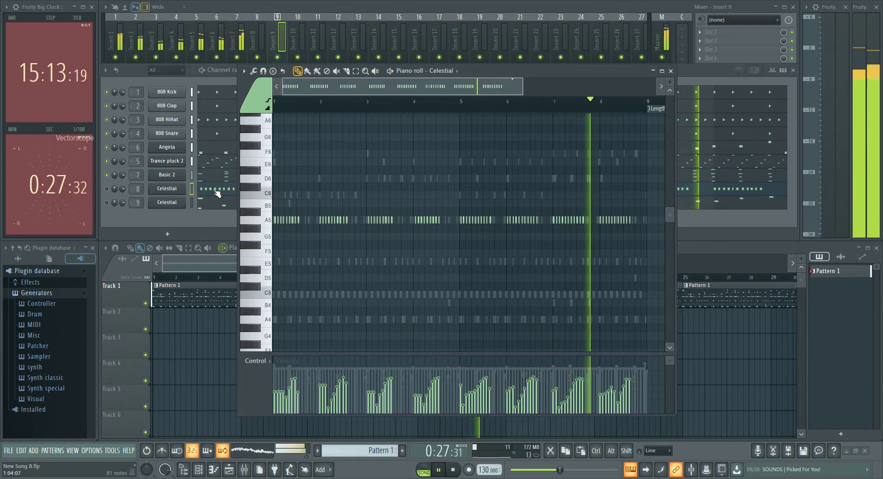
pyautogui.click(107, 189)
pyautogui.click(250, 382)
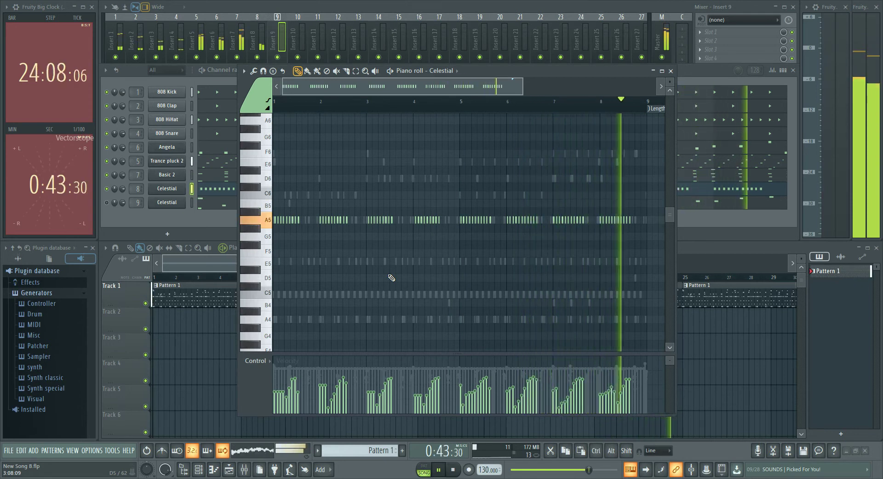
pyautogui.click(110, 202)
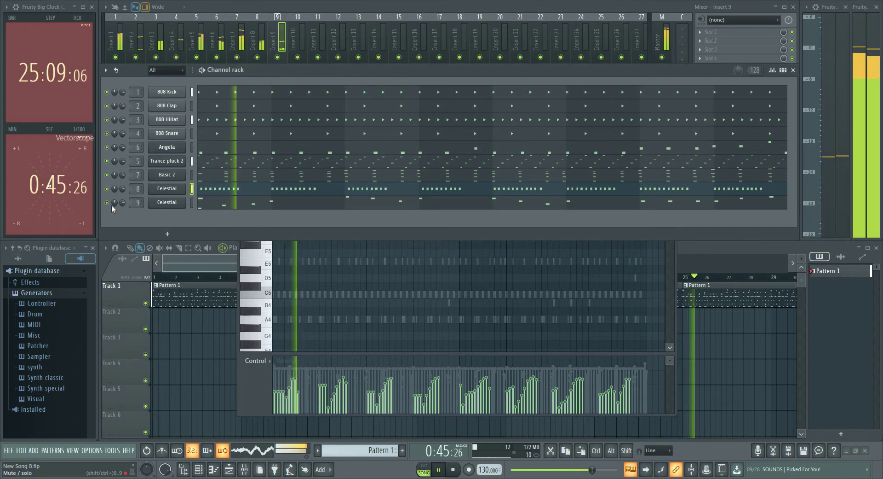
pyautogui.click(291, 207)
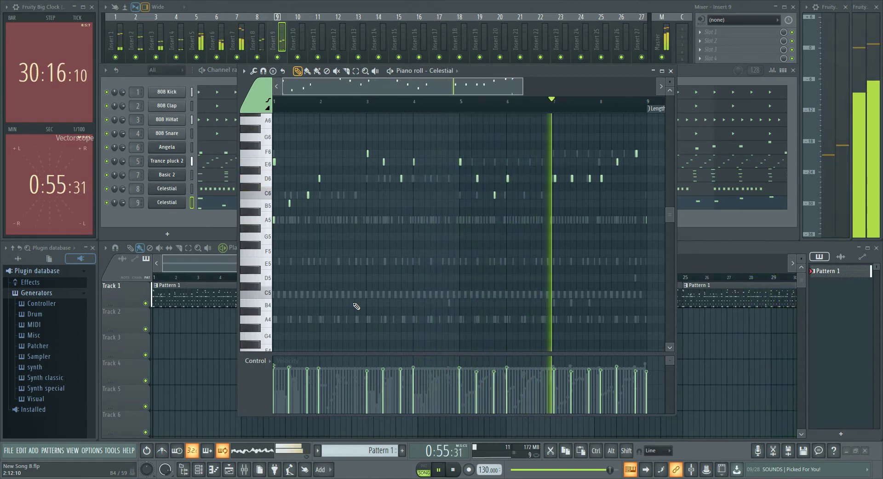
# Mute the Angela and both Celestial channels, and view the Trance pluck 2 and Basic 2 notes in the piano roll
pyautogui.click(108, 160)
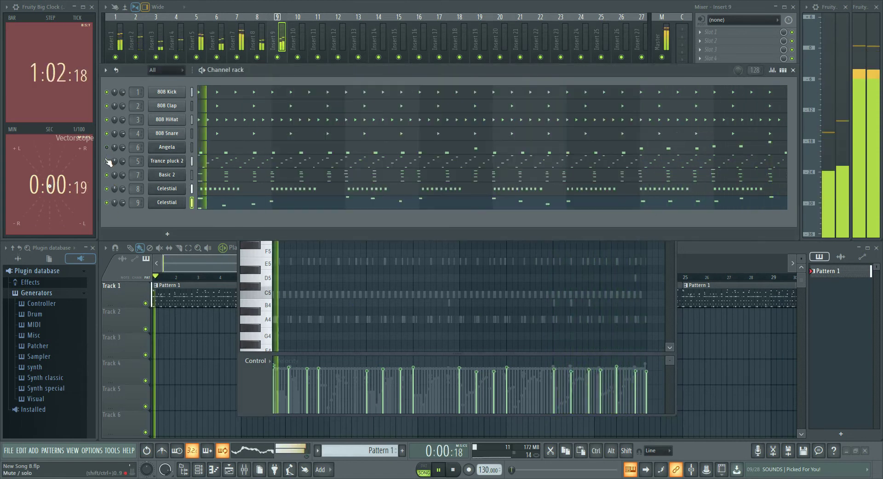
pyautogui.click(107, 190)
pyautogui.click(107, 203)
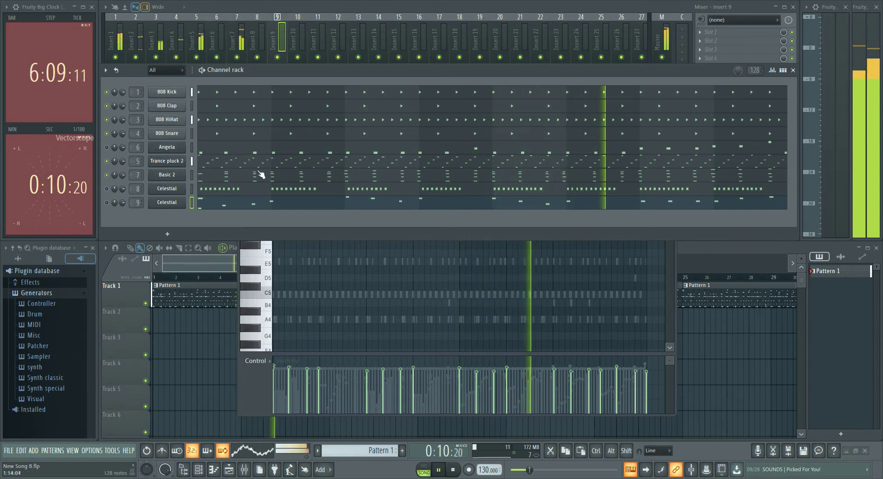
pyautogui.click(215, 163)
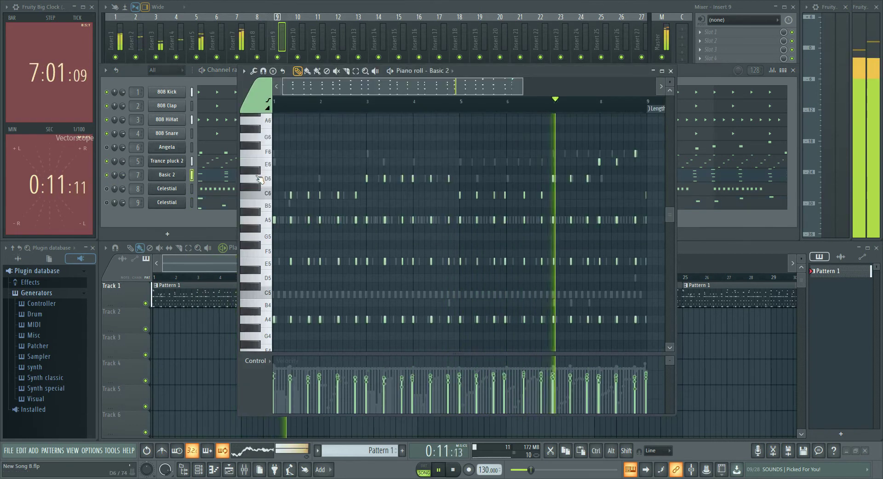
pyautogui.click(216, 180)
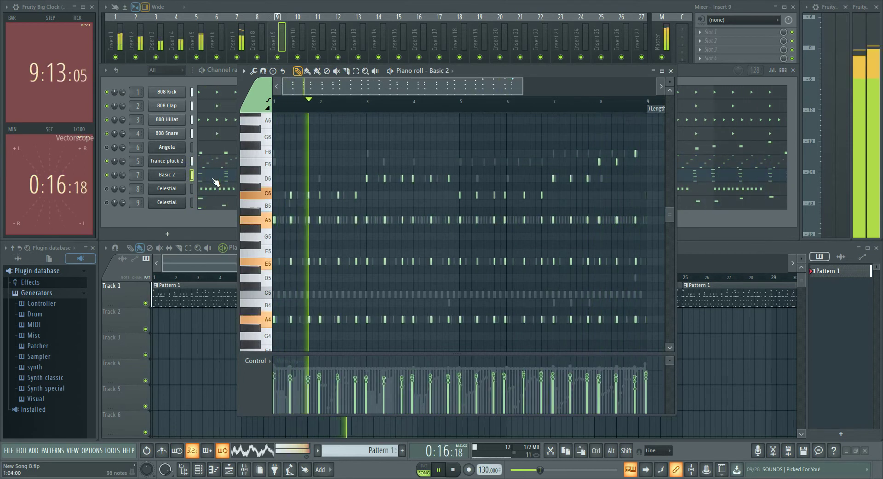
# Mute Angela, Basic 2 and Trance pluck 2, and unmute the channel 8 Celestial to view its notes over the drums
pyautogui.click(109, 151)
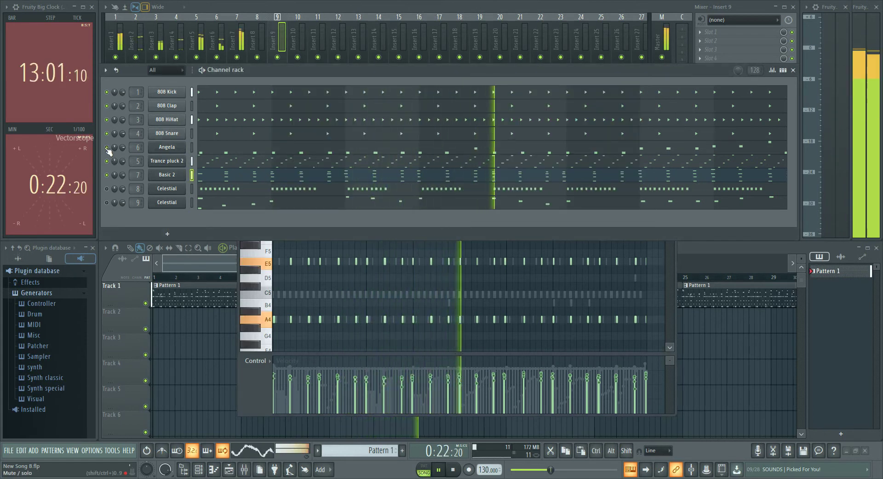
pyautogui.click(107, 189)
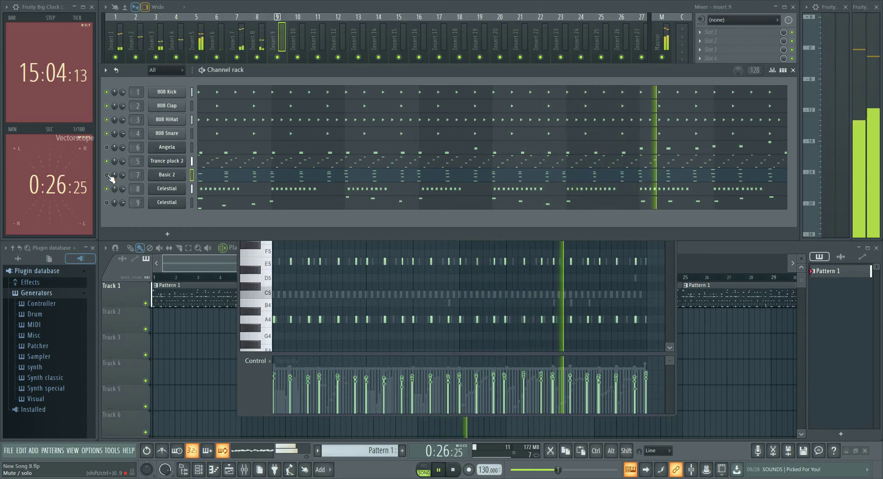
pyautogui.click(257, 190)
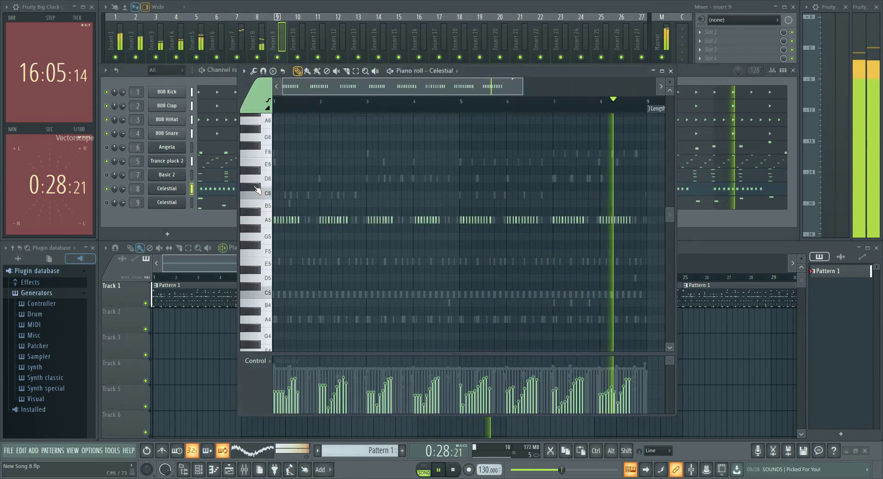
pyautogui.click(108, 162)
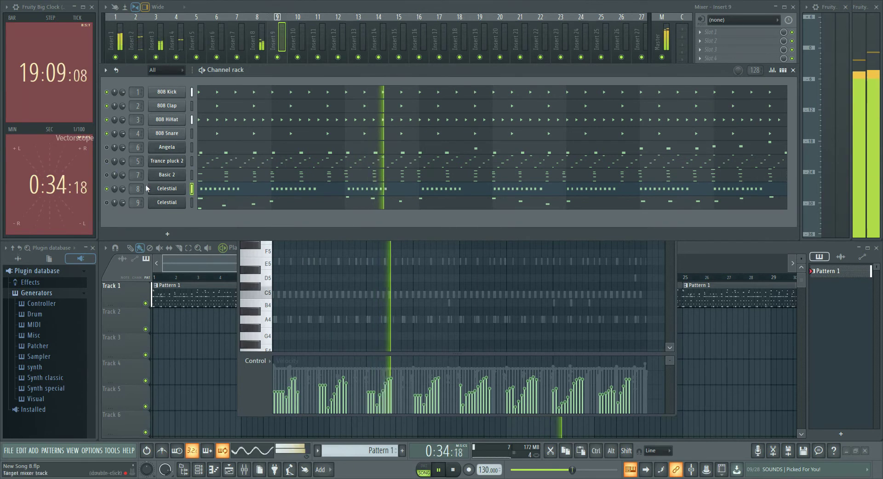
# Open the channel 8 Celestial's Sytrus instrument and bring up its echo delay settings
pyautogui.click(166, 189)
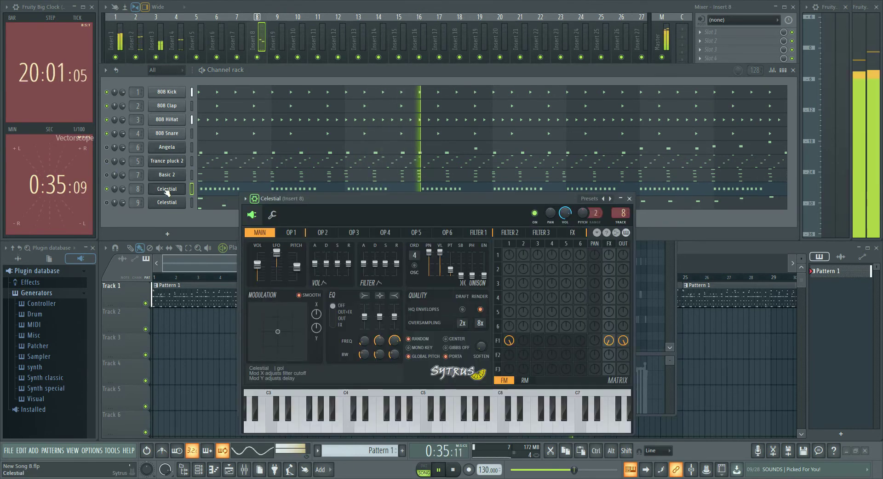
pyautogui.click(274, 217)
pyautogui.click(253, 215)
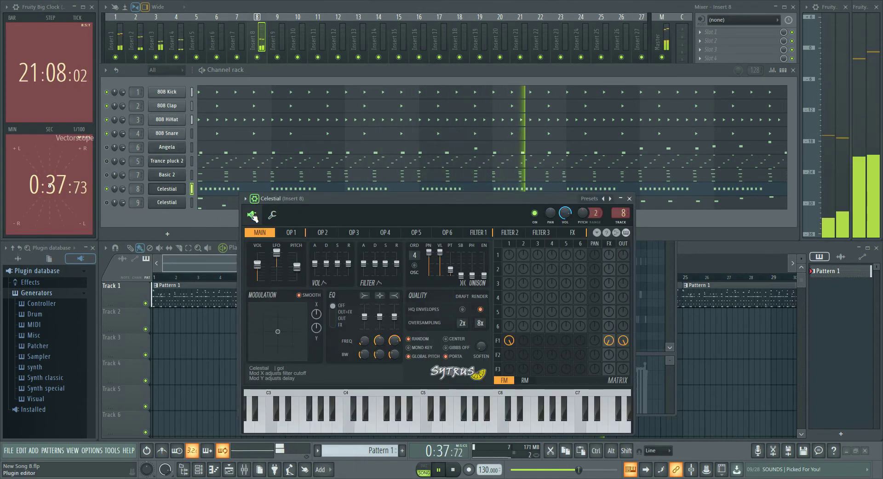
pyautogui.click(274, 216)
# Try the channel 8 Celestial's delay feedback at 21%, 80% and 28%, with the echoes reduced to 2
pyautogui.moveTo(398, 298)
pyautogui.mouseDown()
pyautogui.moveTo(398, 272)
pyautogui.moveTo(400, 300)
pyautogui.mouseUp()
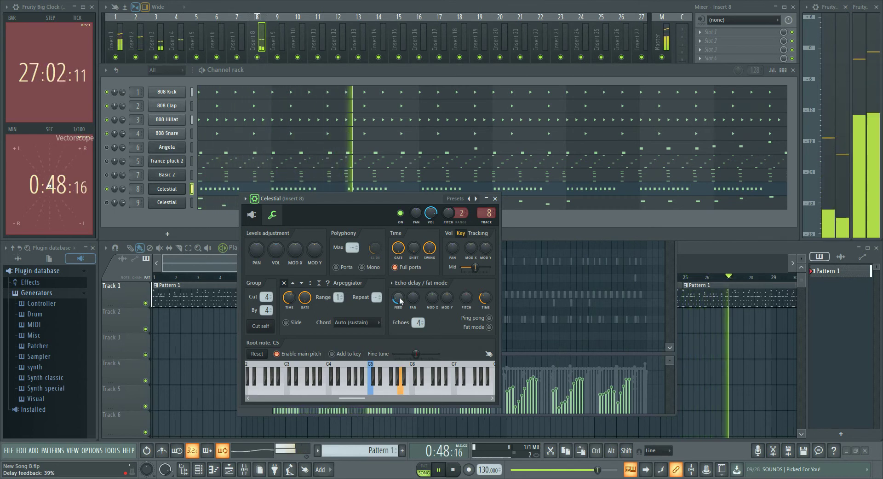
pyautogui.moveTo(399, 300); pyautogui.dragTo(400, 308)
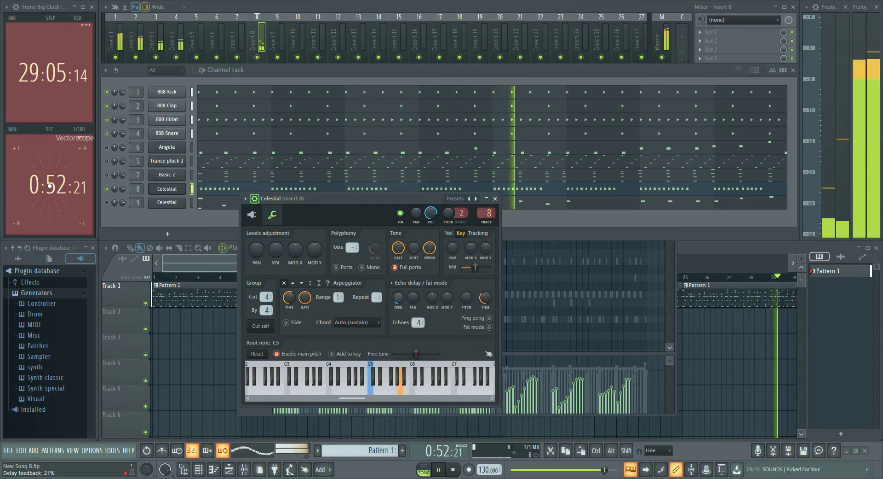
pyautogui.moveTo(400, 300); pyautogui.dragTo(400, 297)
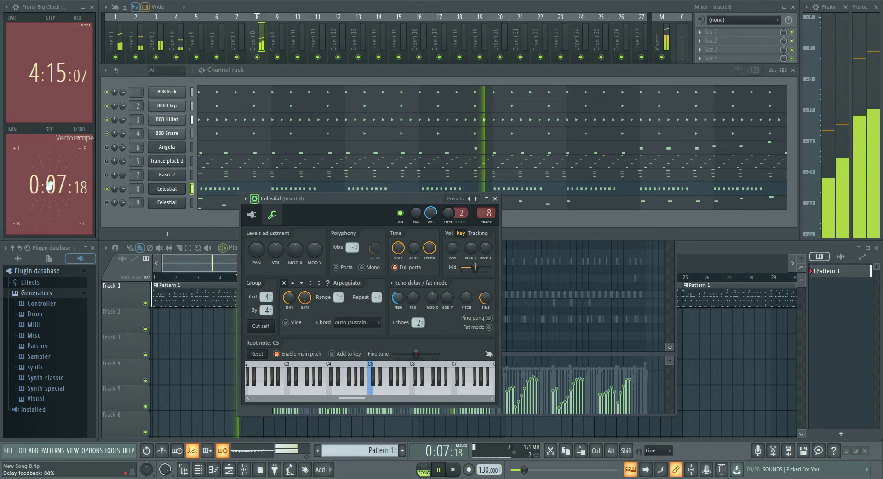
pyautogui.moveTo(398, 298); pyautogui.dragTo(399, 311)
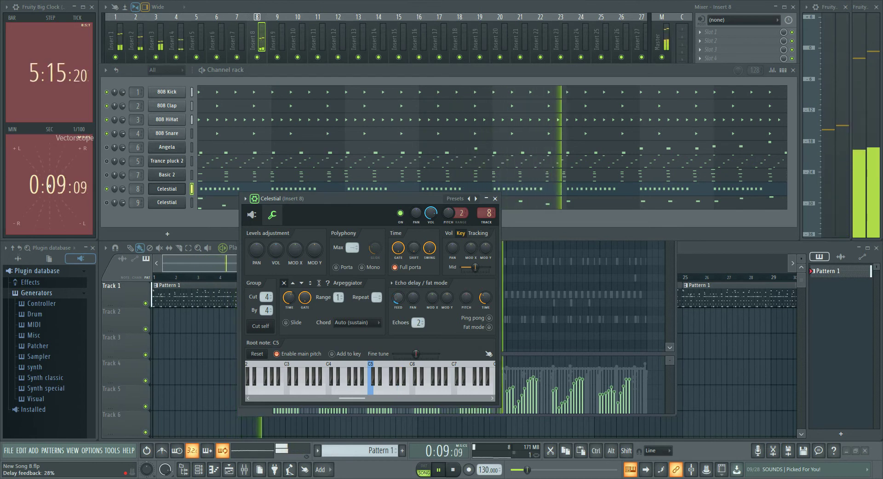
# Unmute the channel 9 Celestial, and readjust the channel 8 Celestial's delay feedback with 4 echoes before closing its settings
pyautogui.click(106, 204)
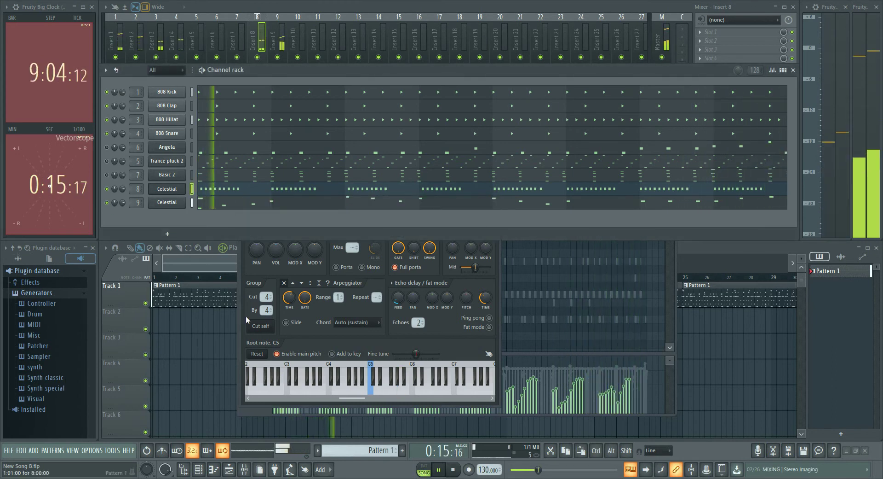
pyautogui.click(318, 335)
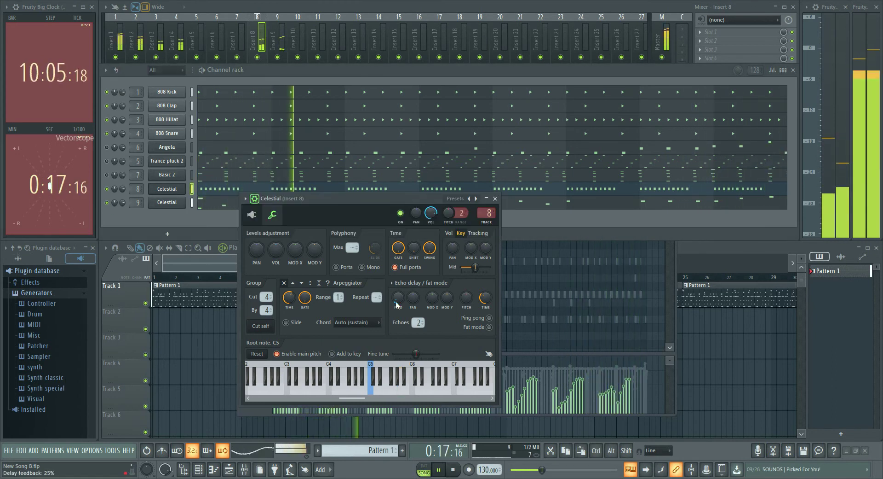
pyautogui.moveTo(398, 297); pyautogui.dragTo(418, 316)
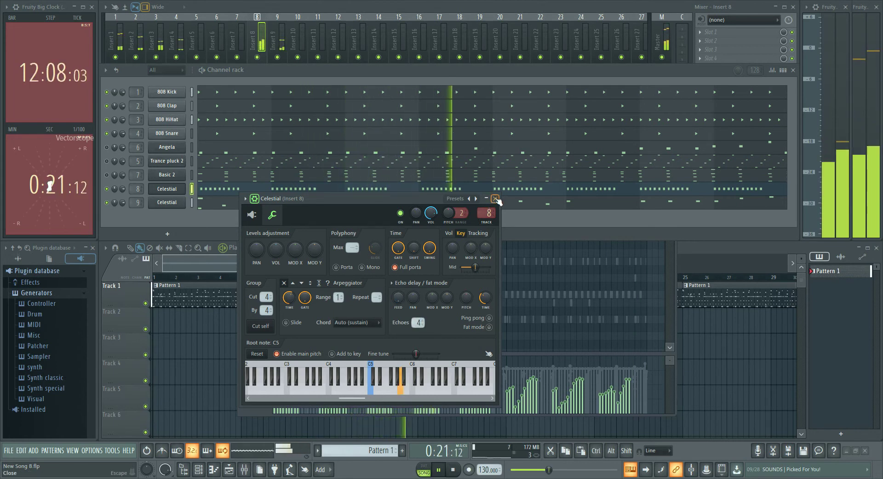
pyautogui.click(495, 198)
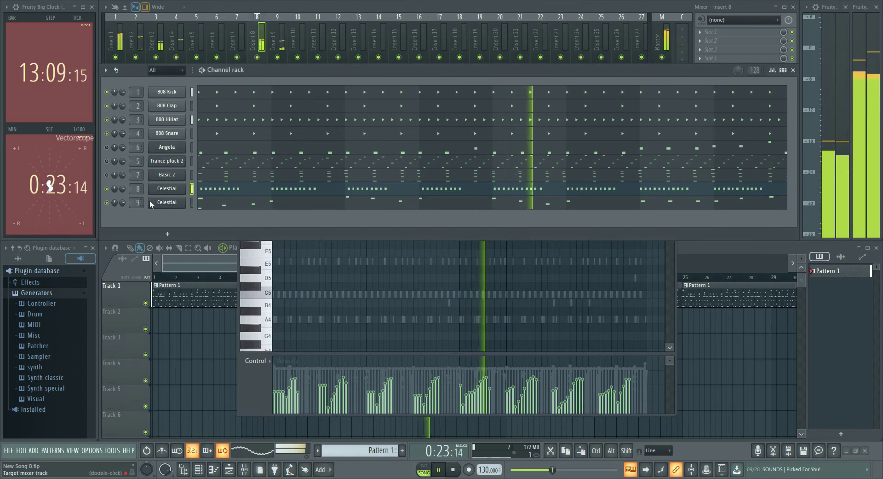
# View the channel 9 Celestial's notes in the piano roll and its echo delay settings in Sytrus
pyautogui.click(253, 206)
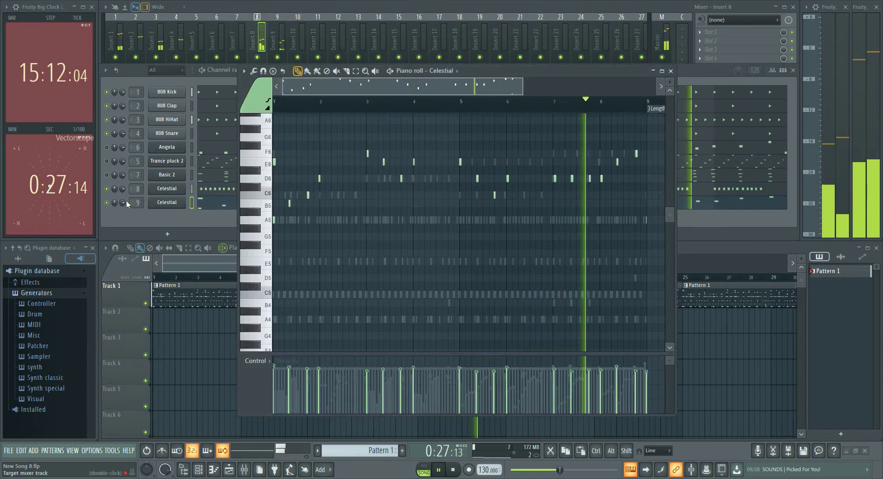
pyautogui.click(169, 204)
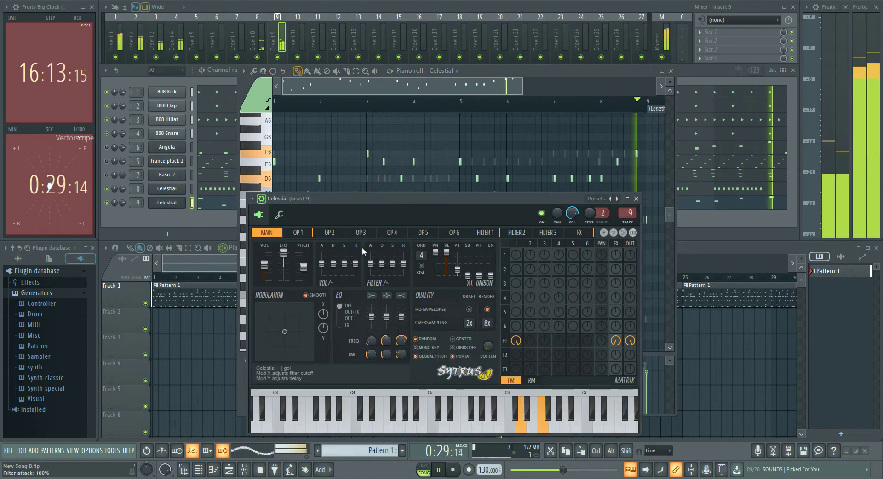
pyautogui.click(285, 220)
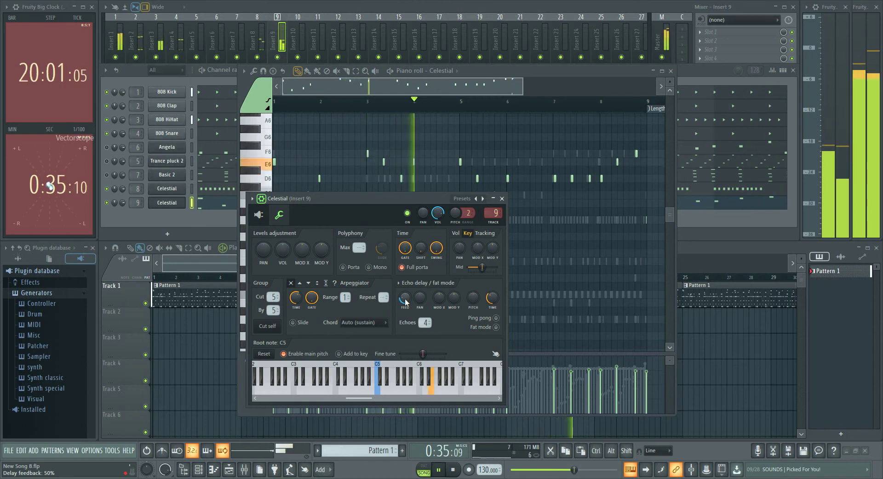
# Mute the channel 8 Celestial and compare the channel 9 Celestial's delay feedback at 0% and 51%, ending on its main Sytrus view
pyautogui.click(169, 236)
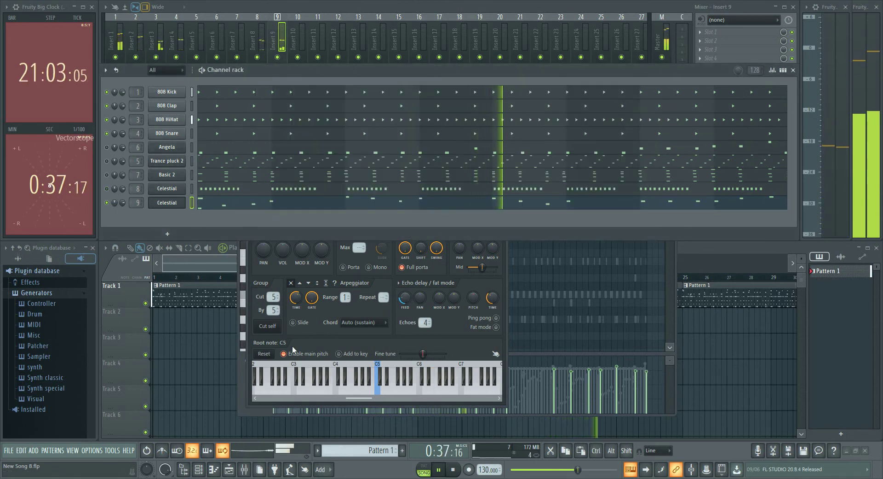
pyautogui.click(315, 344)
pyautogui.moveTo(405, 300); pyautogui.dragTo(405, 322)
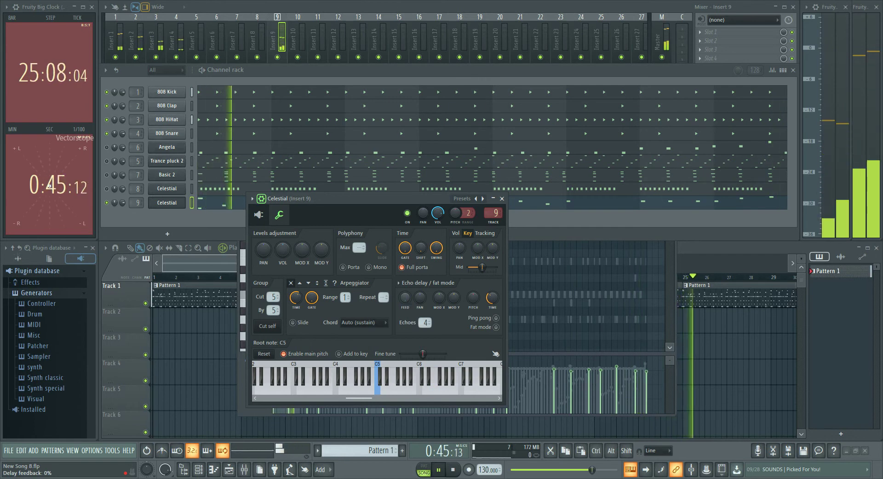
pyautogui.moveTo(404, 297); pyautogui.dragTo(405, 258)
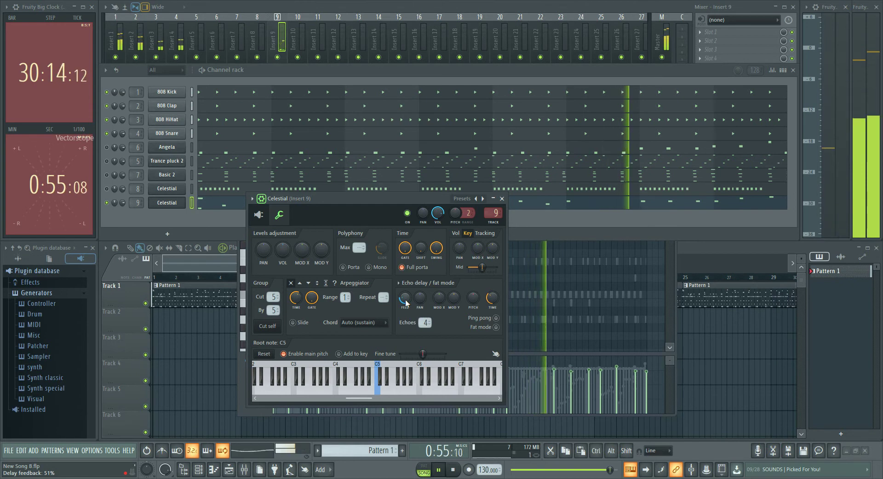
pyautogui.click(259, 215)
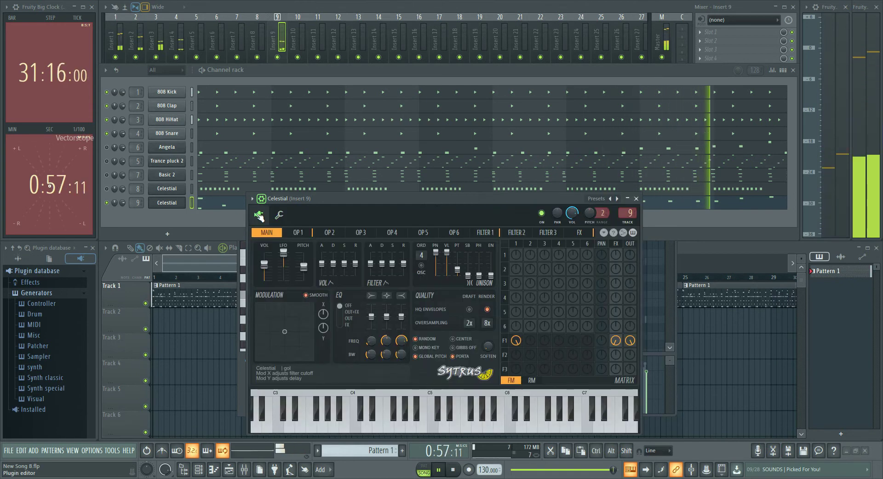
# Unmute the channel 8 Celestial, Trance pluck 2 and Angela, and view the Trance pluck 2 notes in the piano roll
pyautogui.click(107, 190)
pyautogui.click(164, 202)
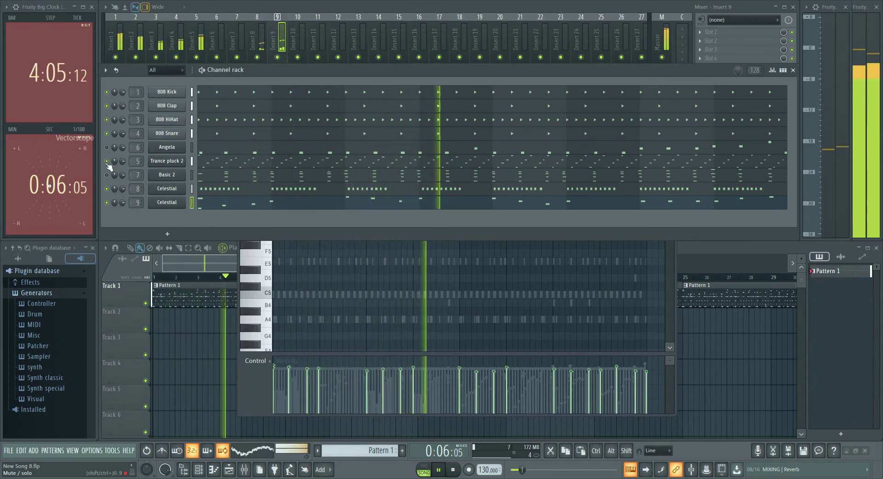
pyautogui.click(269, 164)
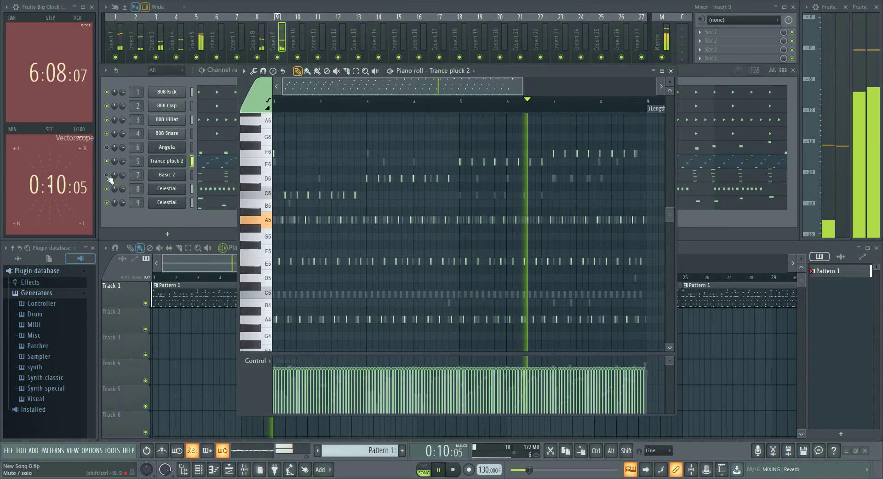
pyautogui.click(107, 148)
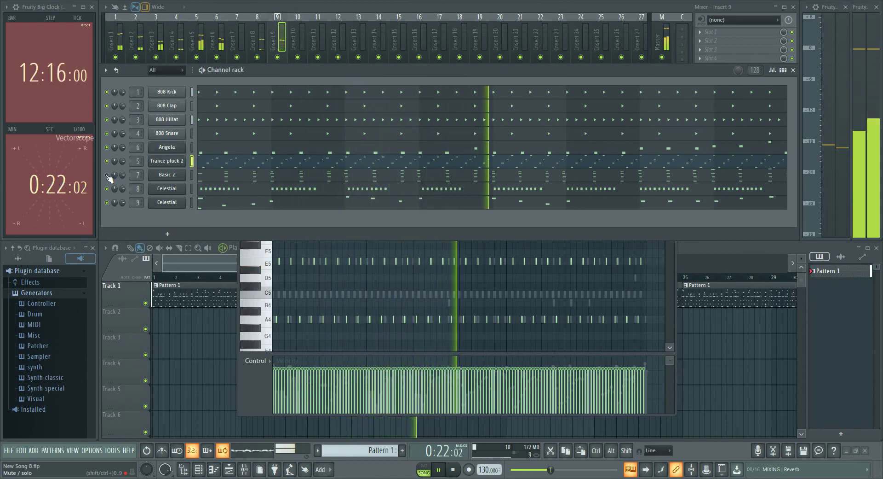
# View the Angela notes in the piano roll, unmute the Basic 2 channel, and close the piano roll
pyautogui.click(107, 175)
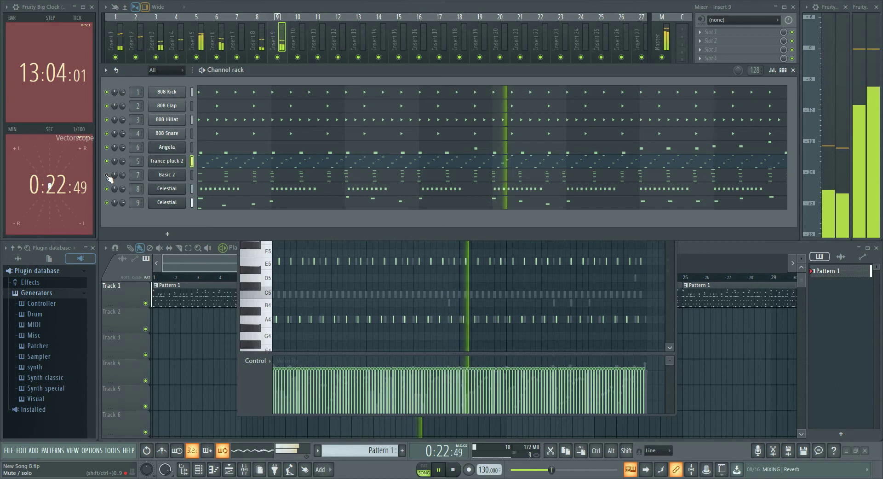
pyautogui.click(298, 148)
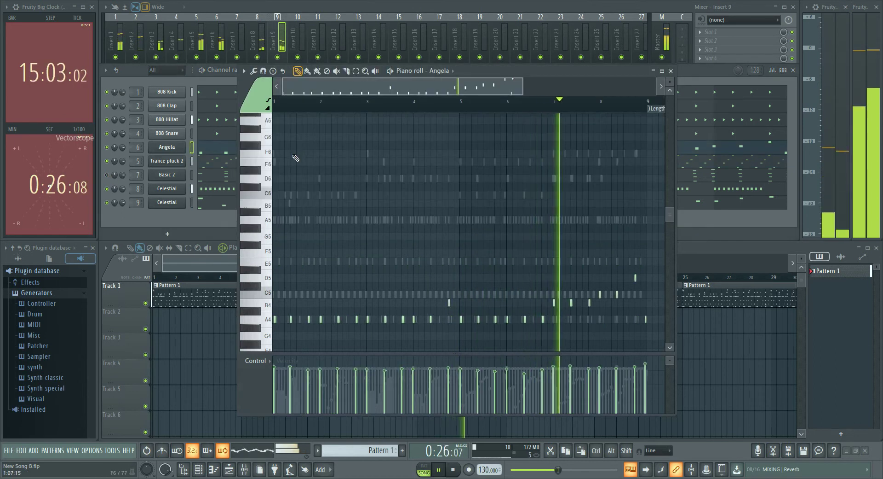
pyautogui.click(107, 175)
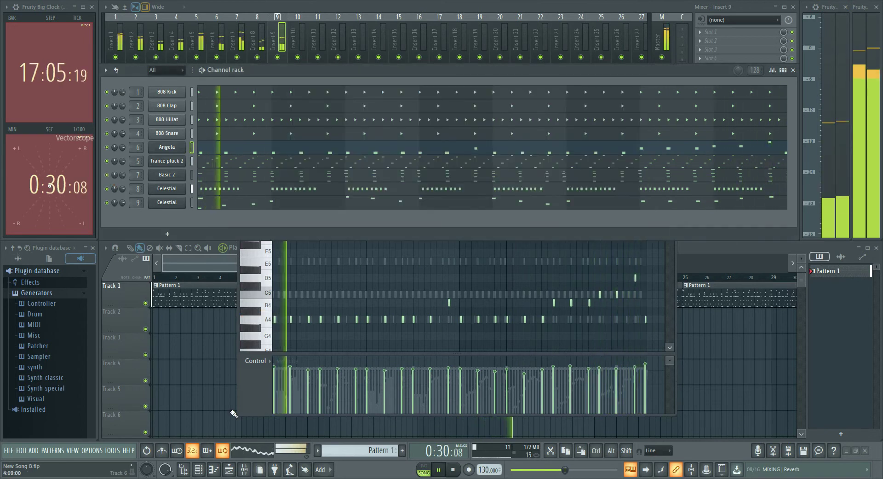
pyautogui.click(248, 387)
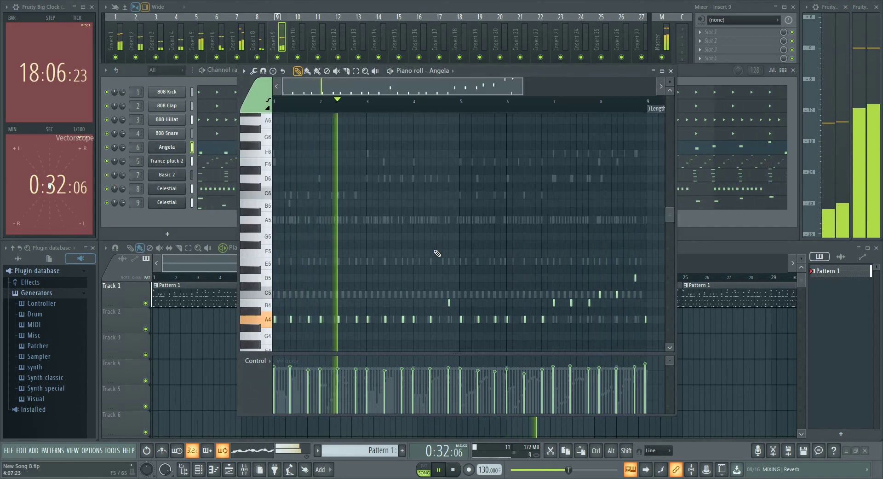
pyautogui.click(672, 72)
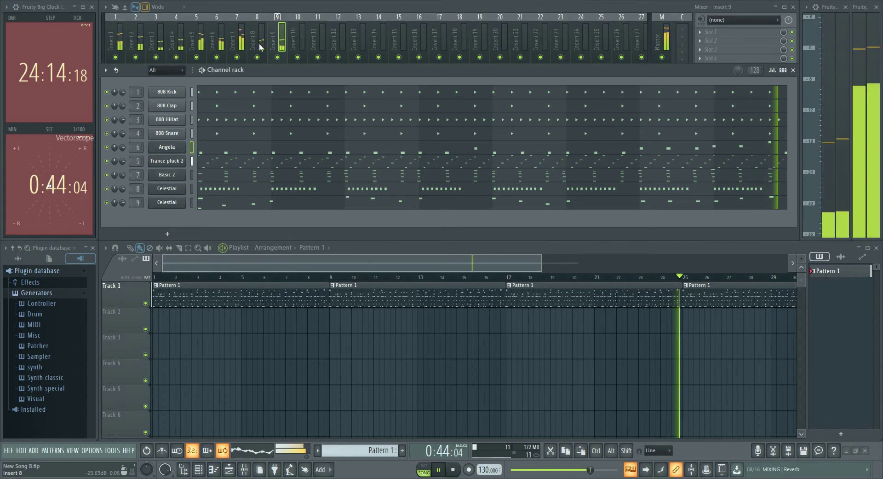
# Select the Trance pluck 2 channel, switch to Angela, and view mixer inserts 8 and 7
pyautogui.click(192, 161)
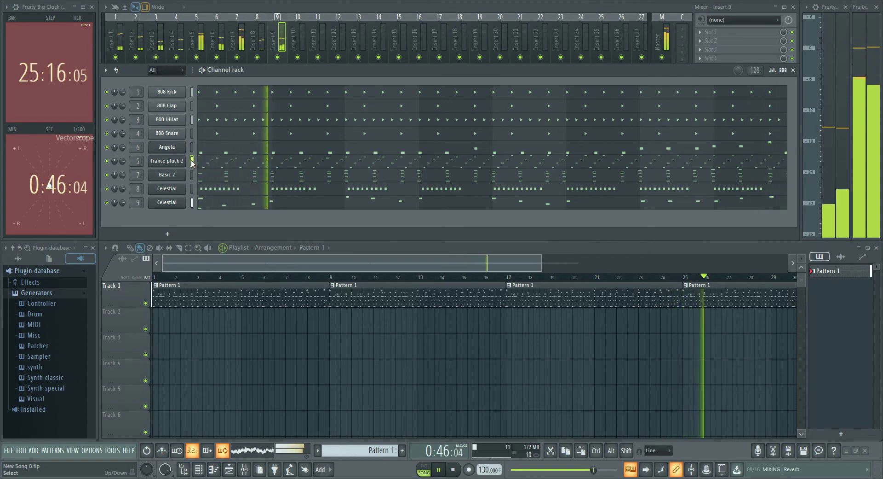
pyautogui.click(192, 146)
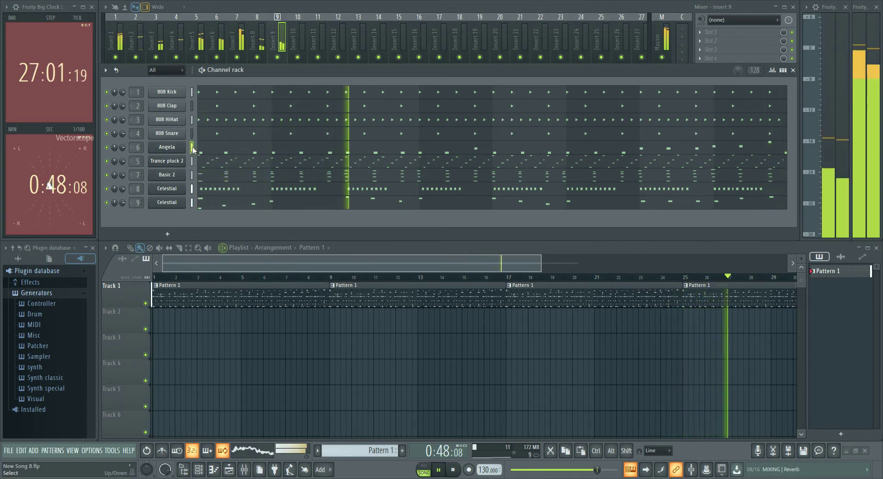
pyautogui.click(260, 45)
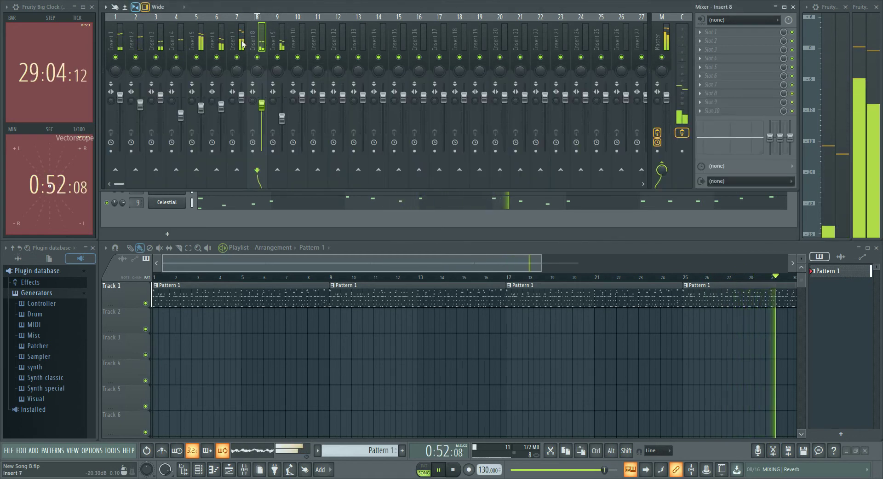
pyautogui.click(241, 41)
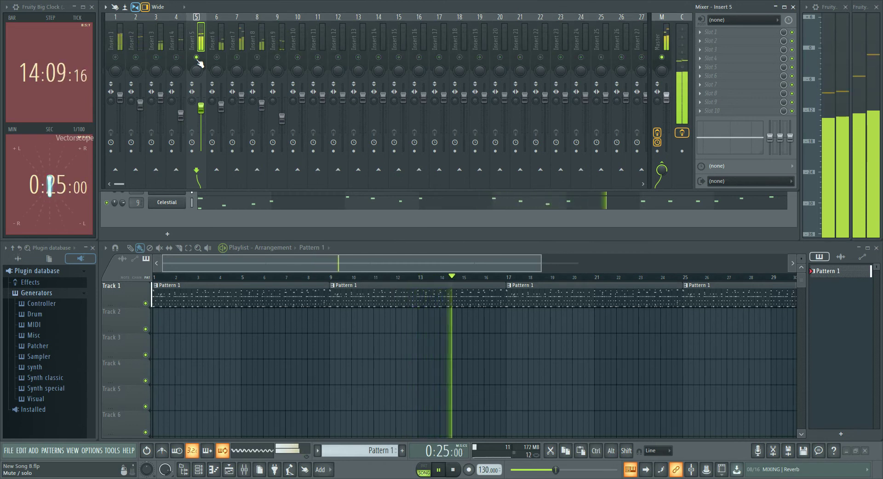
# Take mixer Insert 5 out of solo, view the effect slots of the Master and Insert 3, and return to the channel rack
pyautogui.rightClick(197, 58)
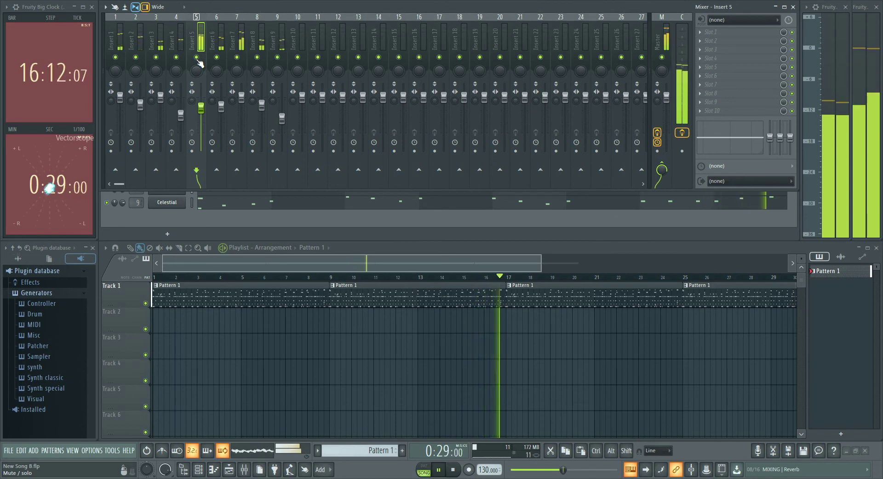
pyautogui.click(663, 45)
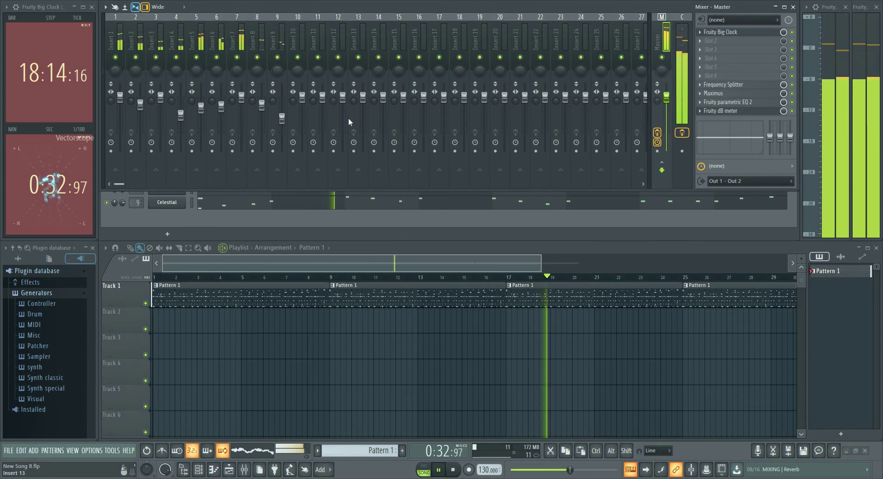
pyautogui.click(159, 47)
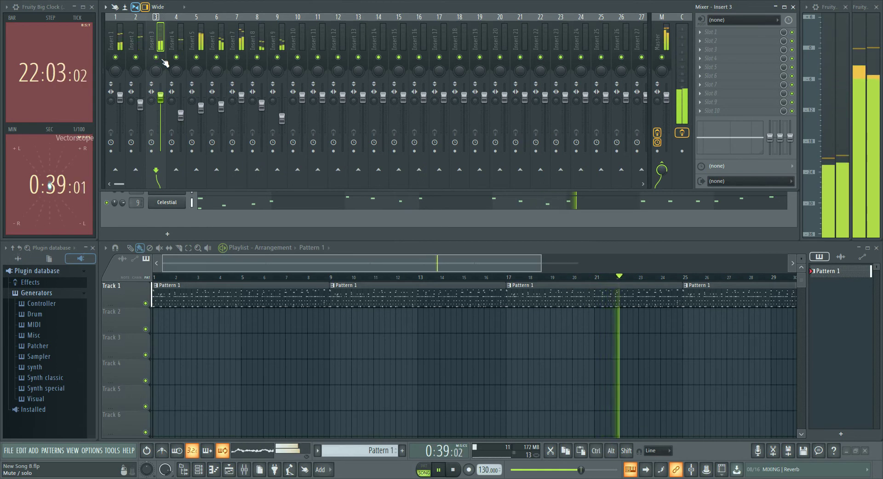
pyautogui.click(303, 213)
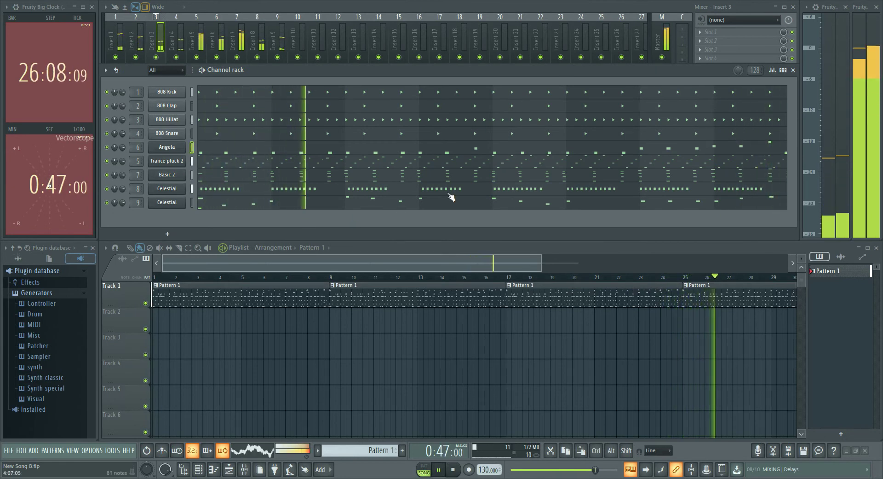
pyautogui.click(667, 37)
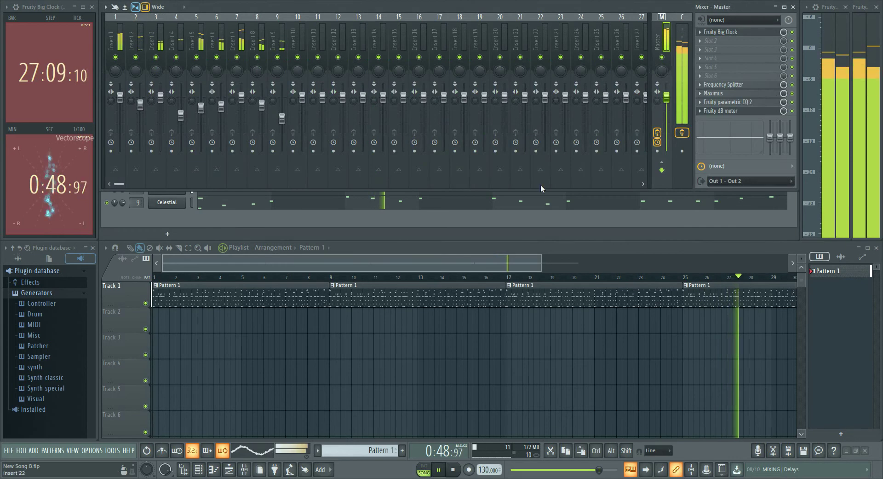
pyautogui.click(491, 219)
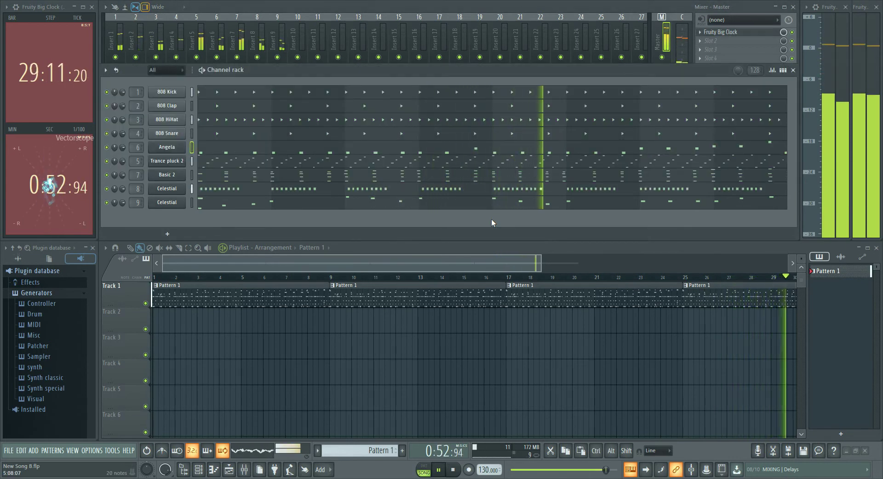
# Demonstrate toggling the playlist off and on and the piano roll on and off
pyautogui.click(231, 472)
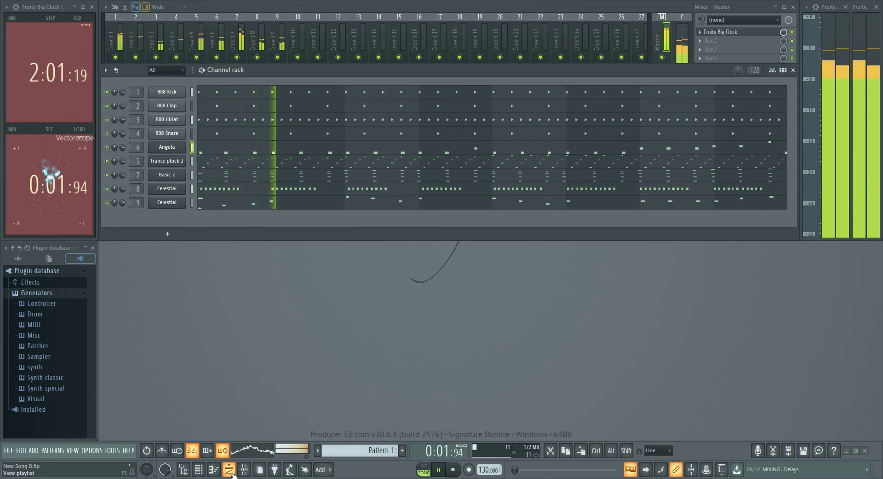
pyautogui.click(230, 471)
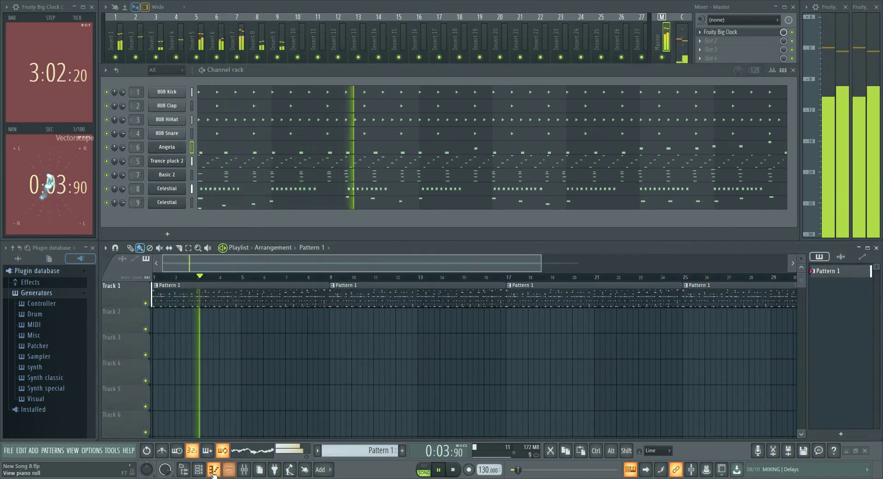
pyautogui.click(214, 470)
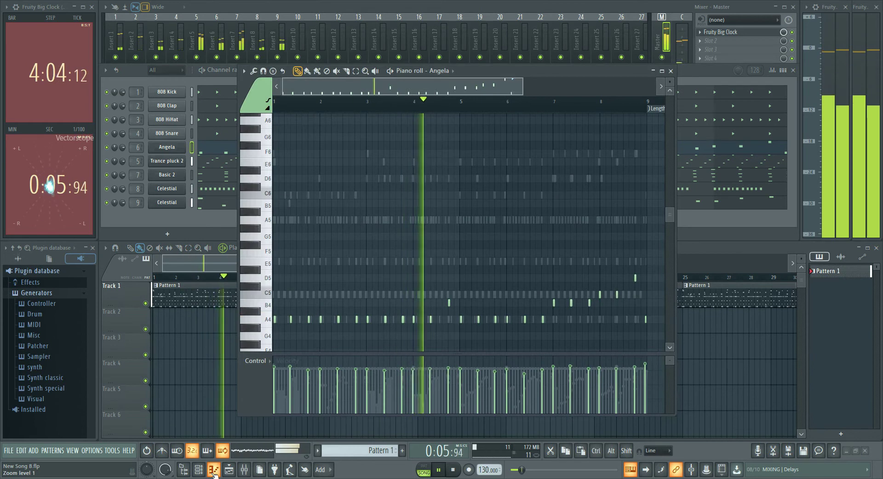
pyautogui.click(213, 470)
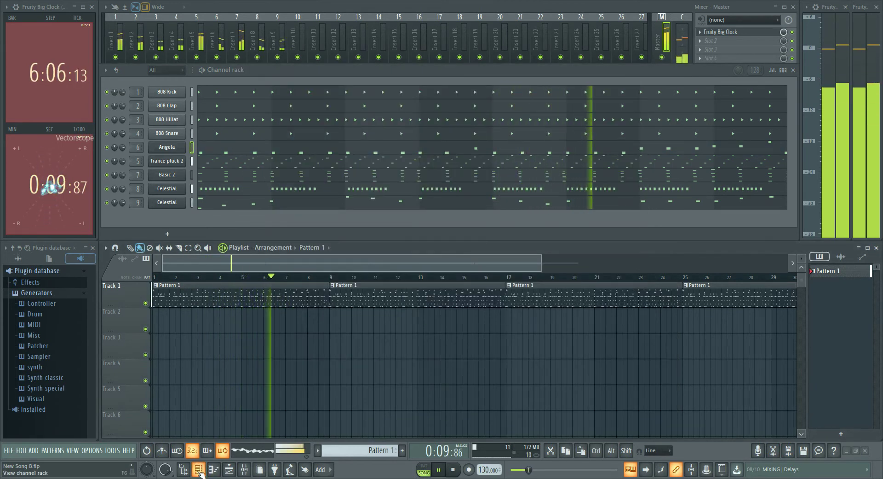
# Demonstrate hiding and showing the channel rack and the browser, one after the other
pyautogui.click(199, 469)
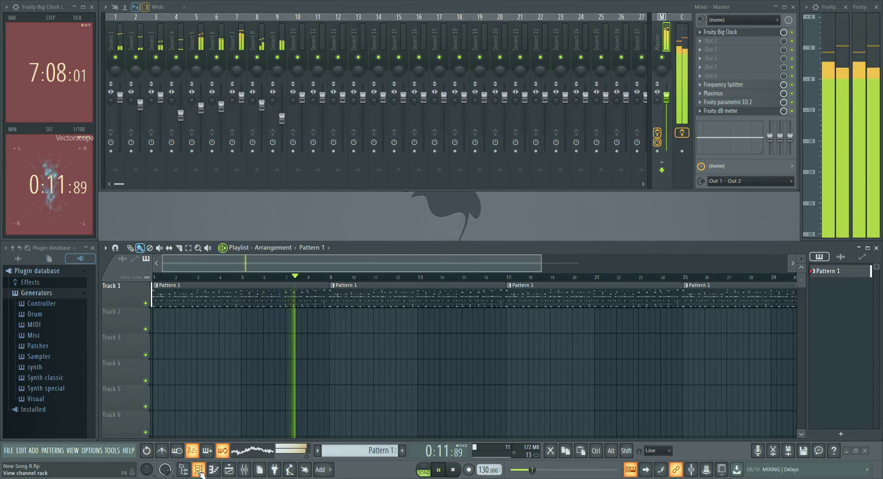
pyautogui.click(199, 470)
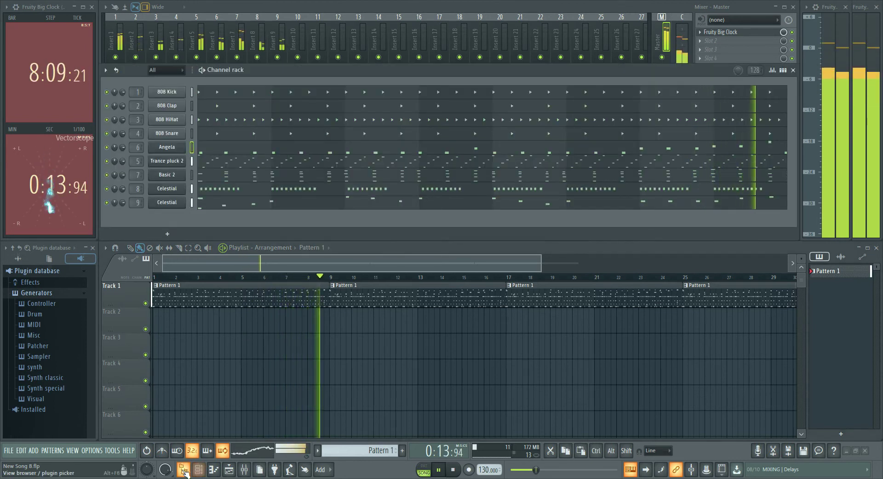
pyautogui.click(185, 470)
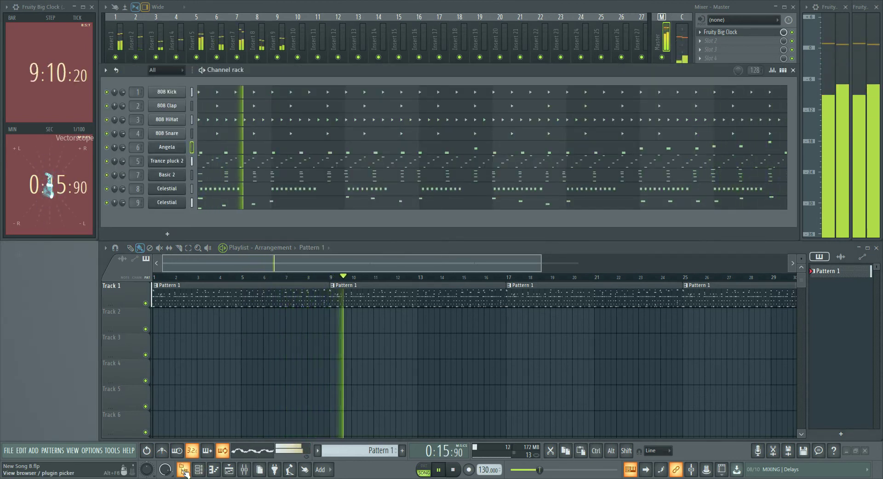
pyautogui.click(185, 470)
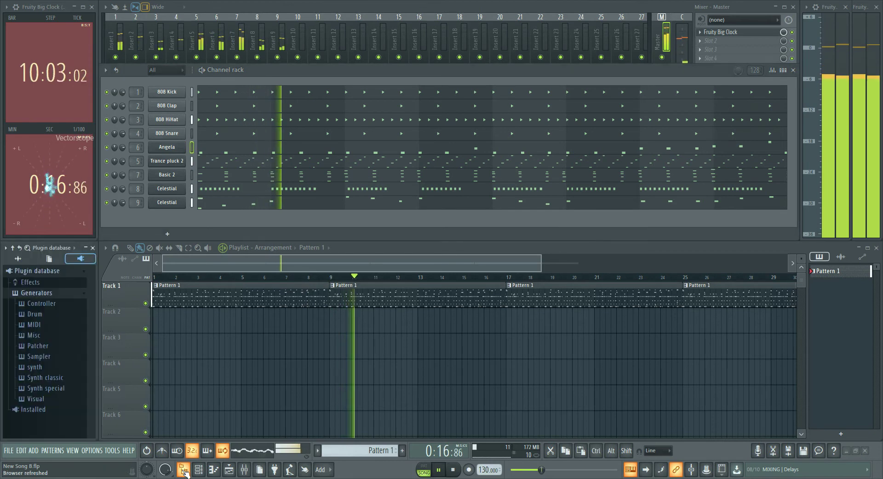
# Hide the mixer, the playlist and the channel rack to clear the workspace
pyautogui.click(244, 469)
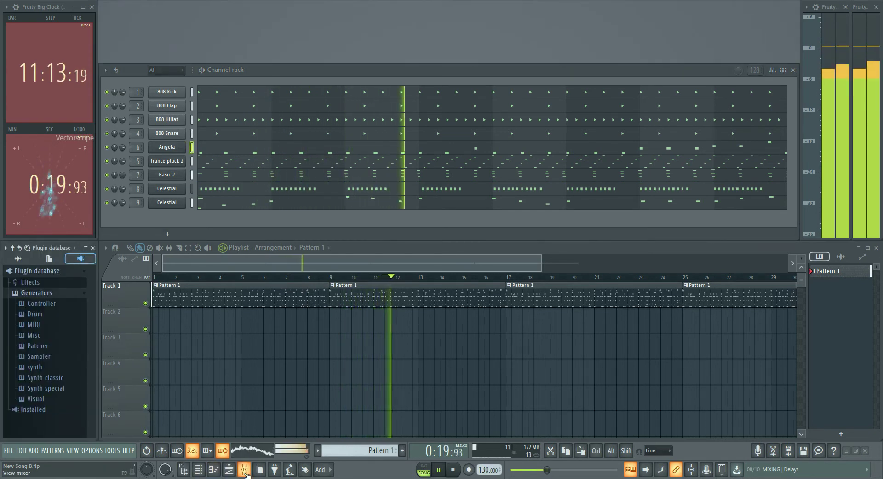
pyautogui.click(230, 470)
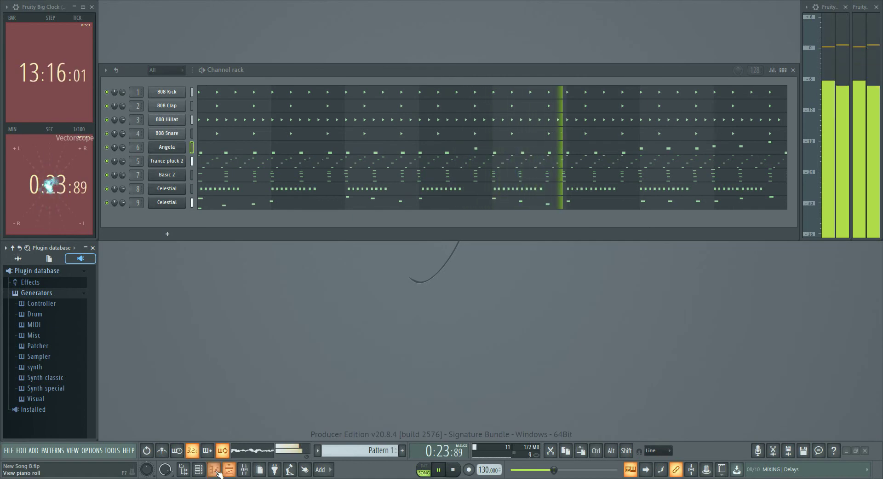
pyautogui.click(198, 470)
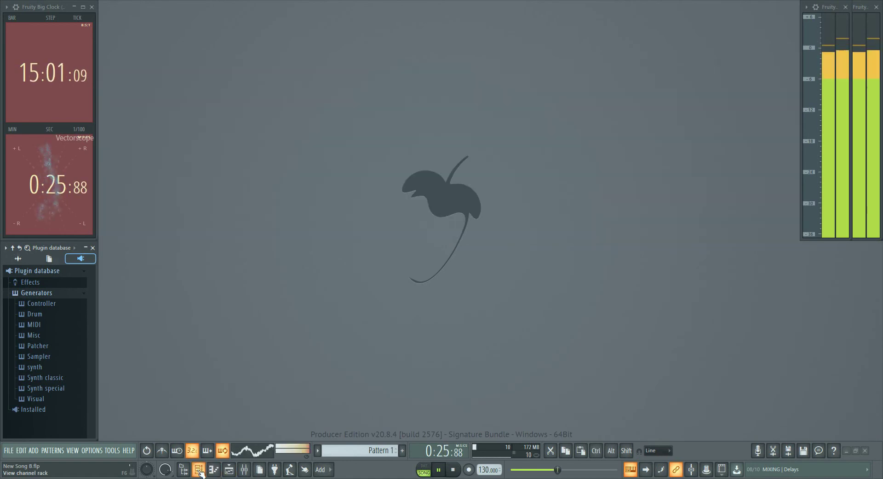
# Show the channel rack, playlist and mixer again, briefly viewing the piano roll, and bring the channel rack to the front
pyautogui.click(198, 470)
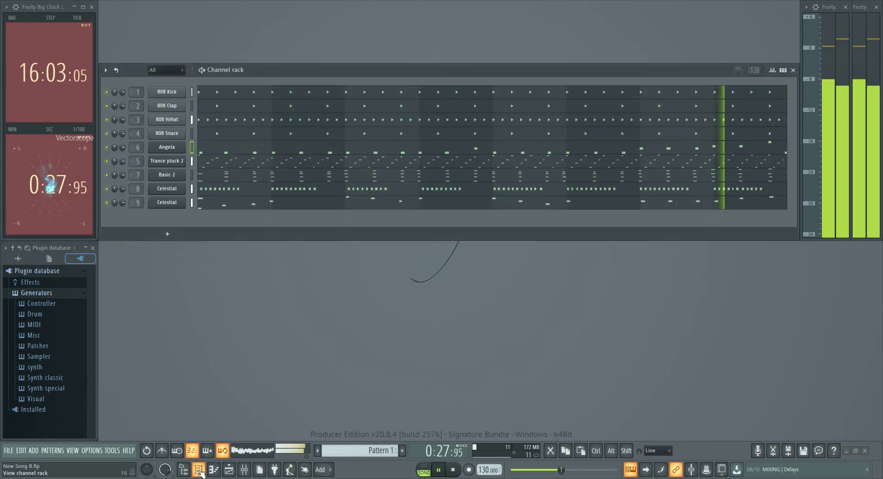
pyautogui.click(213, 470)
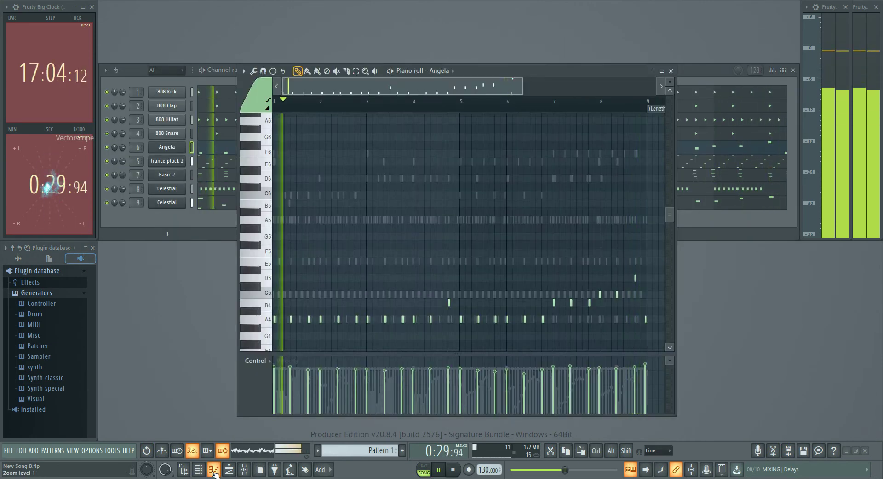
pyautogui.click(214, 470)
pyautogui.click(229, 469)
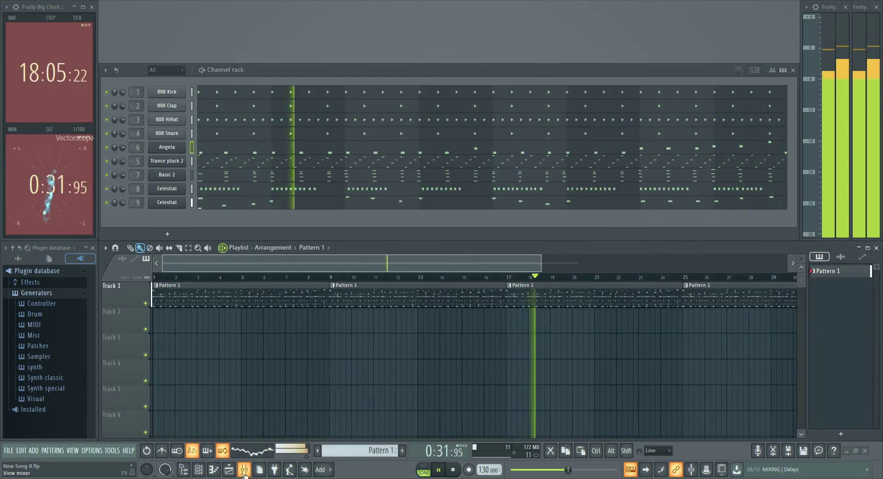
pyautogui.click(244, 471)
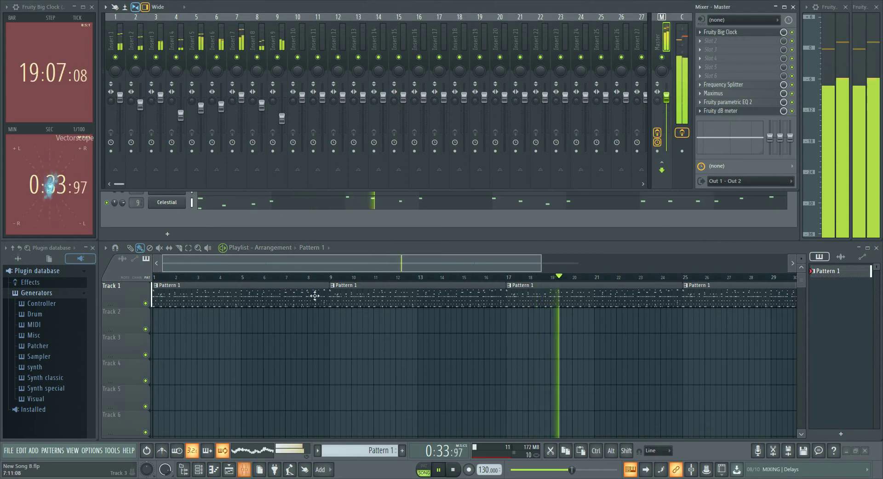
pyautogui.click(334, 216)
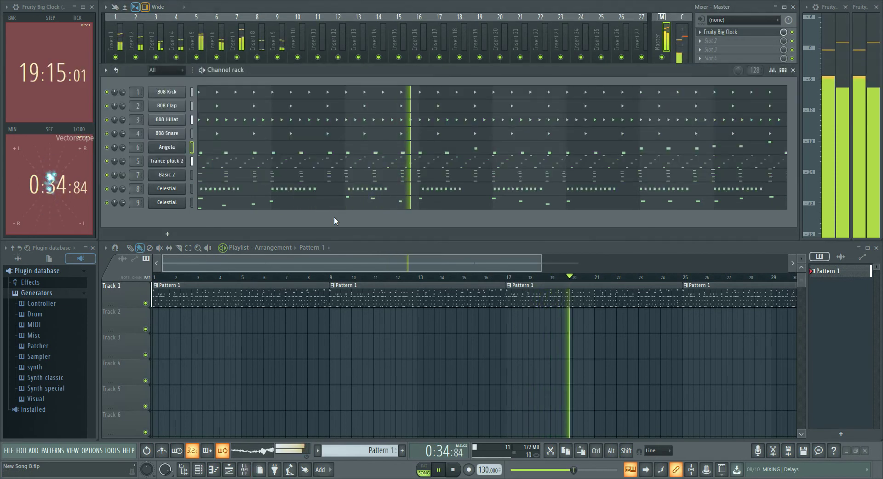
# Try the pattern length at 32 bars and 16 bars, ending at 8 bars
pyautogui.click(755, 67)
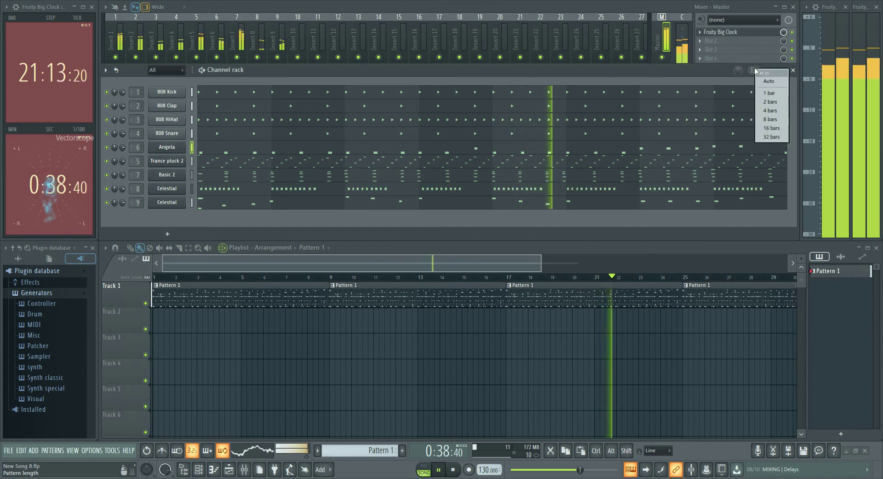
pyautogui.click(769, 137)
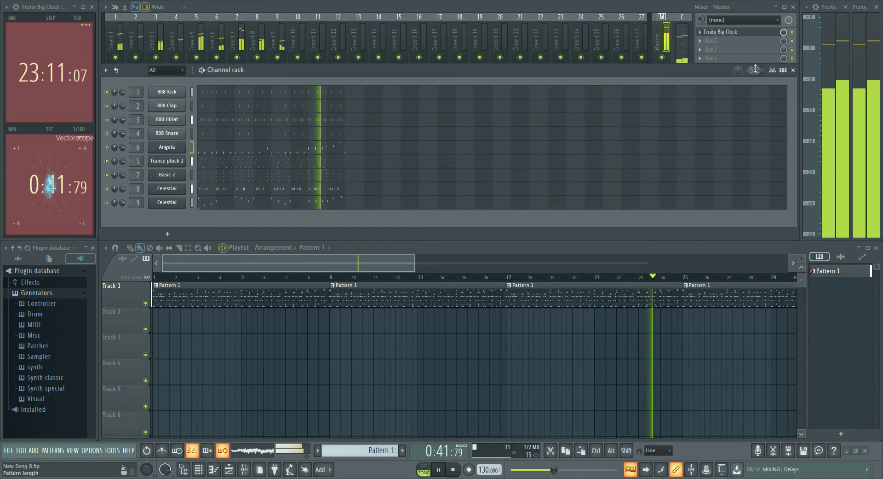
pyautogui.click(756, 68)
pyautogui.click(770, 128)
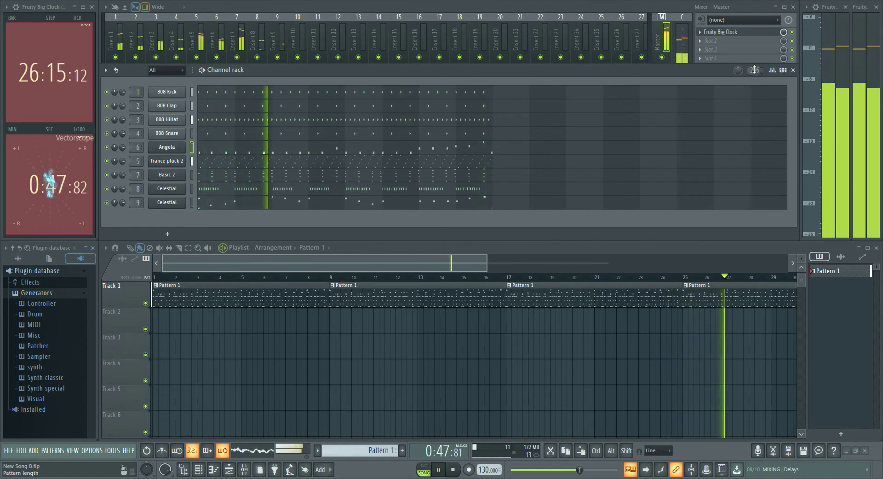
pyautogui.click(755, 69)
pyautogui.click(763, 119)
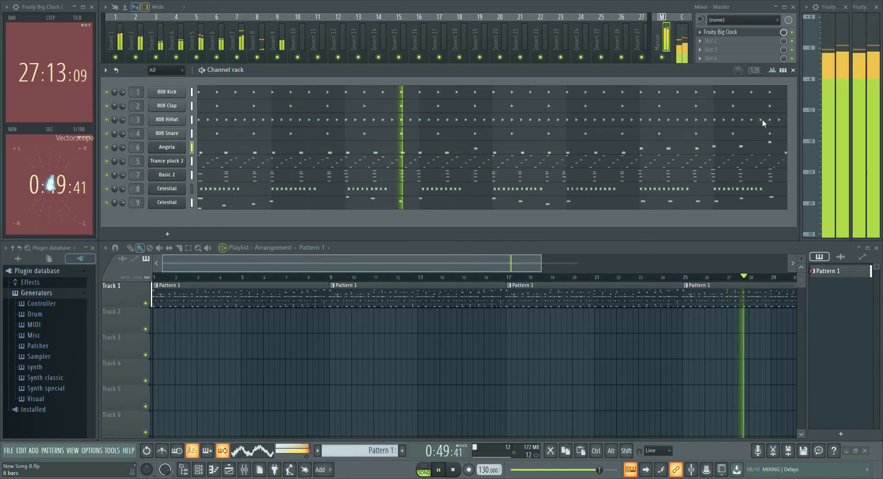
# Try the pattern length at 16 bars, then return it to 8 bars
pyautogui.click(752, 72)
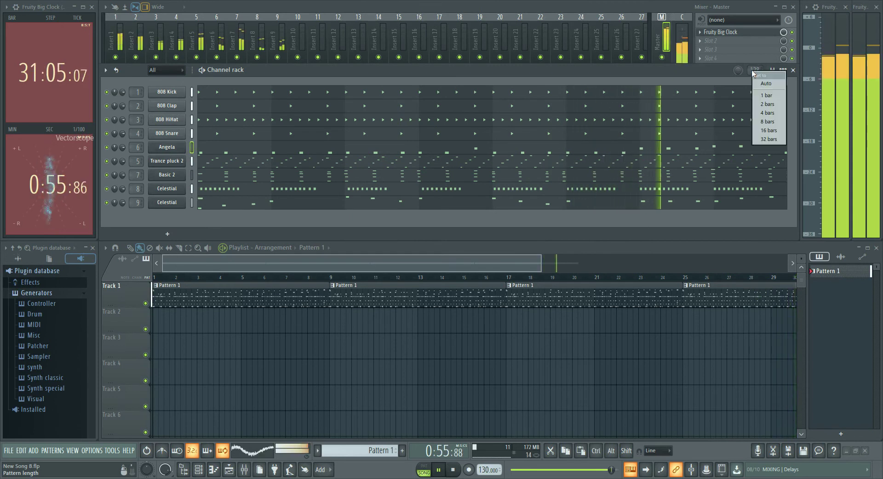
pyautogui.click(705, 70)
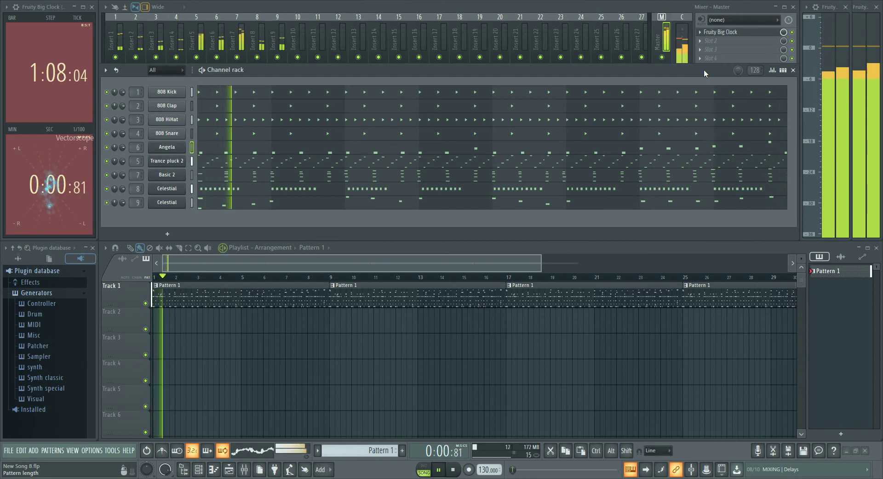
pyautogui.click(753, 70)
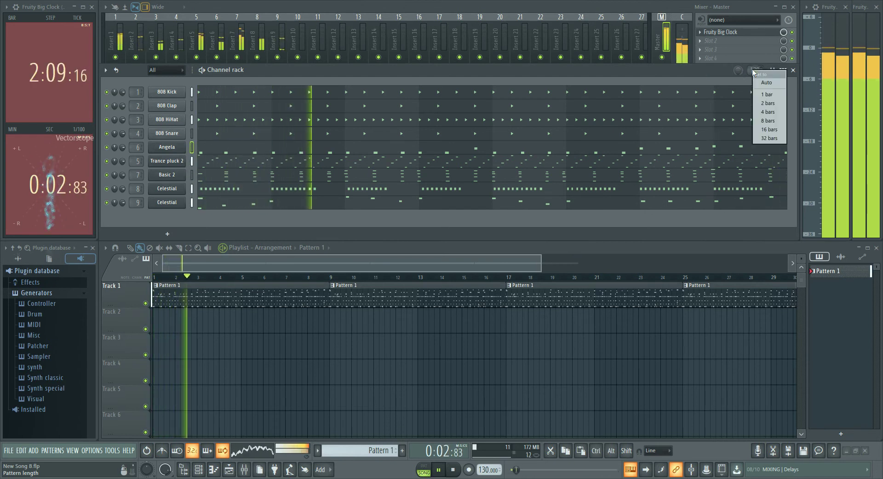
pyautogui.click(769, 130)
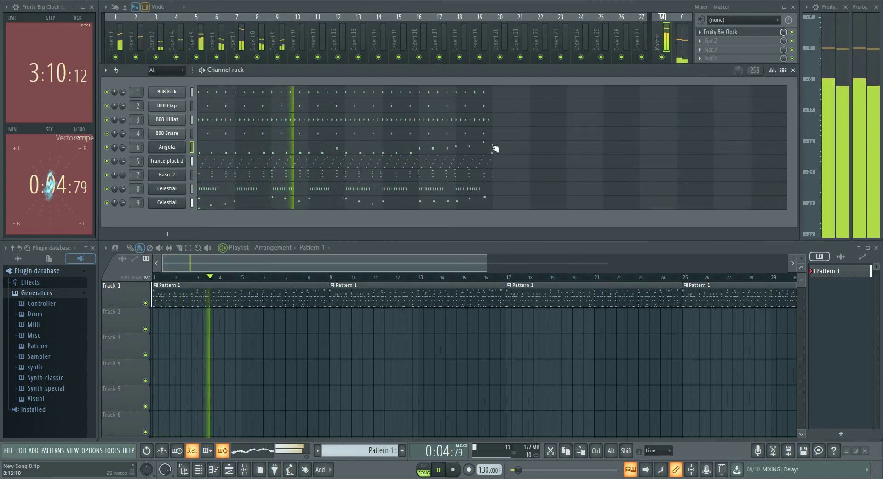
pyautogui.click(755, 67)
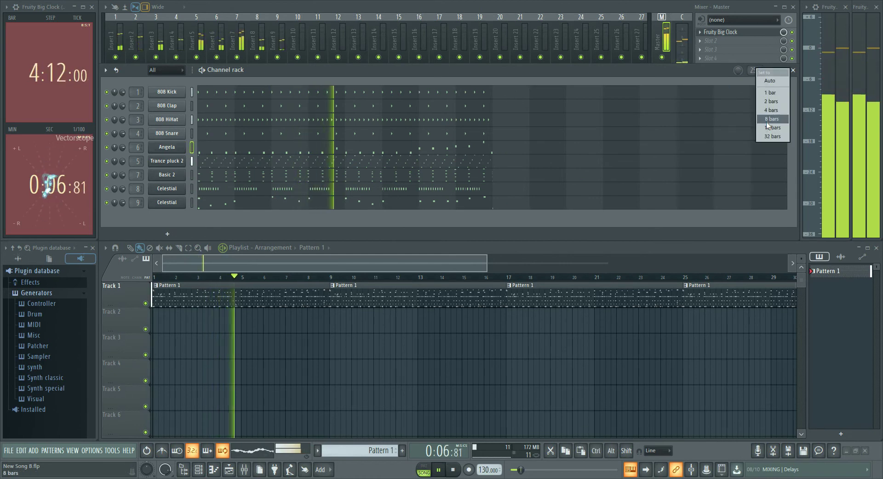
pyautogui.click(768, 119)
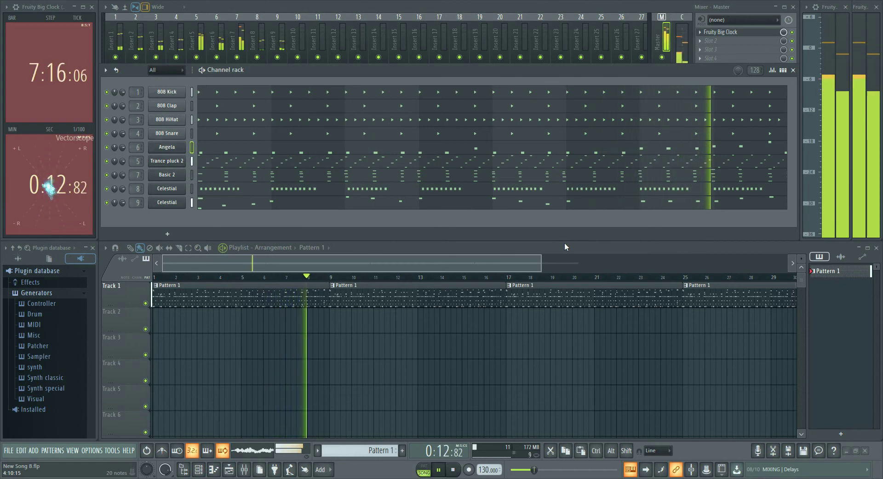
# Bring the mixer to the front and move Frequency Splitter, Maximus and Fruity parametric EQ 2 up one slot each on the Master track
pyautogui.click(486, 5)
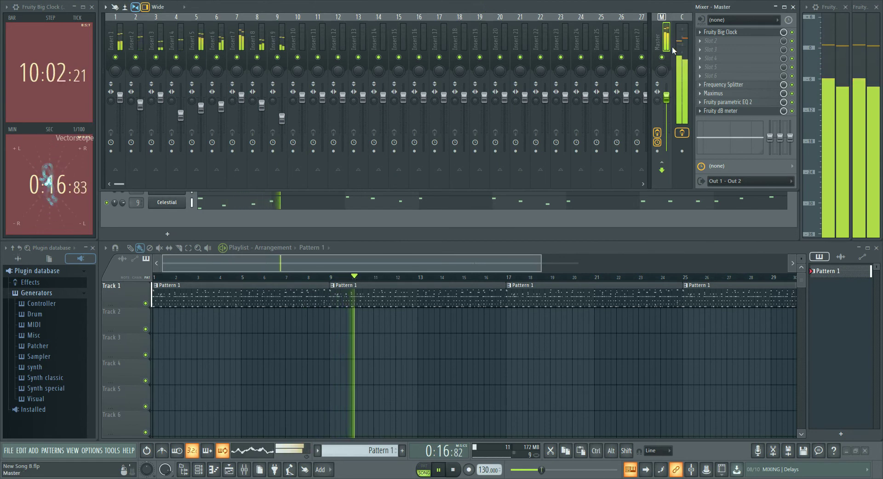
pyautogui.rightClick(702, 84)
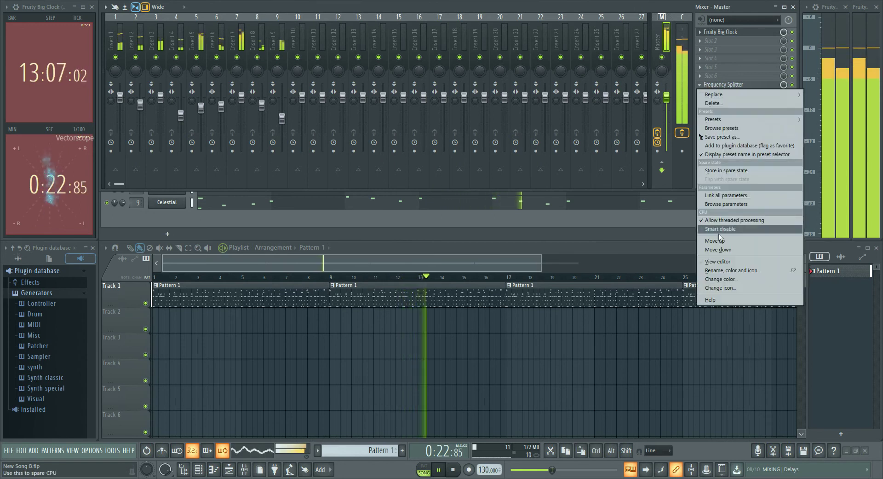
pyautogui.click(718, 246)
pyautogui.rightClick(699, 94)
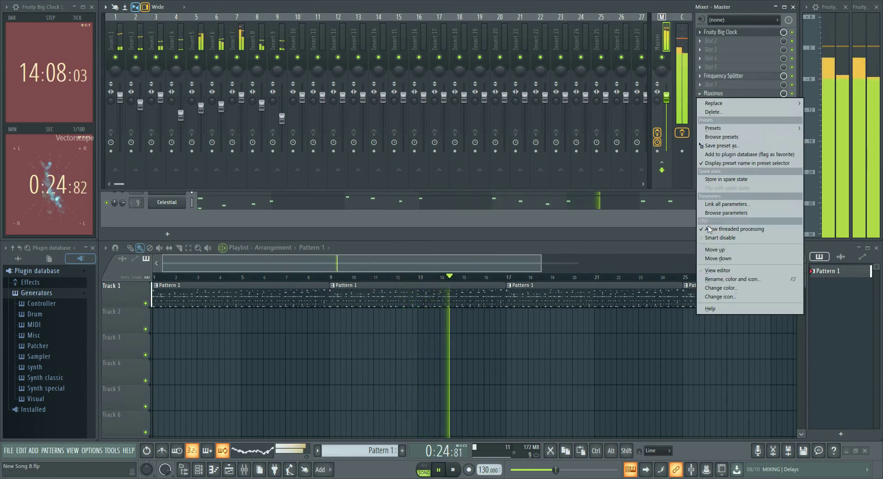
pyautogui.click(718, 252)
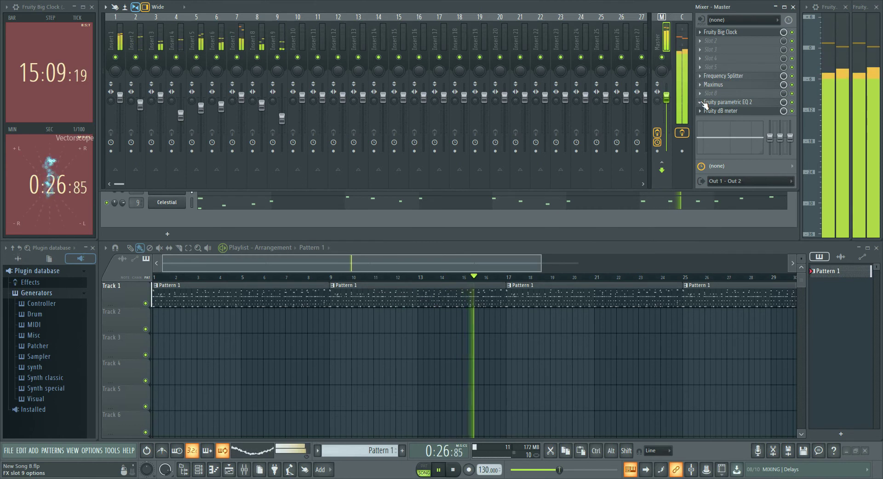
pyautogui.rightClick(703, 104)
pyautogui.click(711, 255)
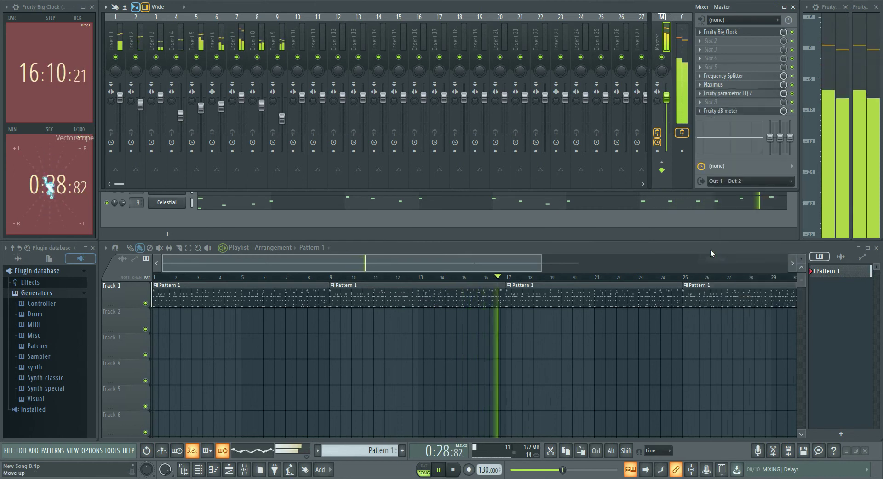
# Load ZGameEditor Visualizer into slot 9 of the Master track and apply the Cloud Dancer preset
pyautogui.click(702, 105)
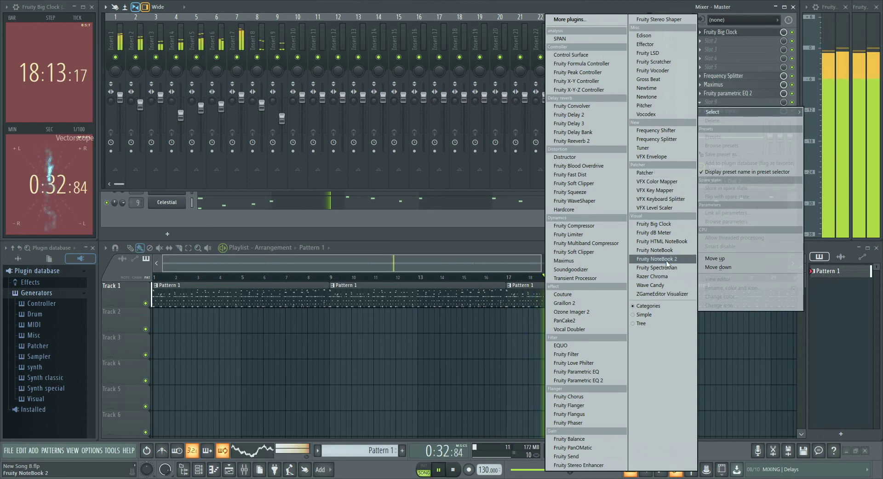
pyautogui.click(670, 294)
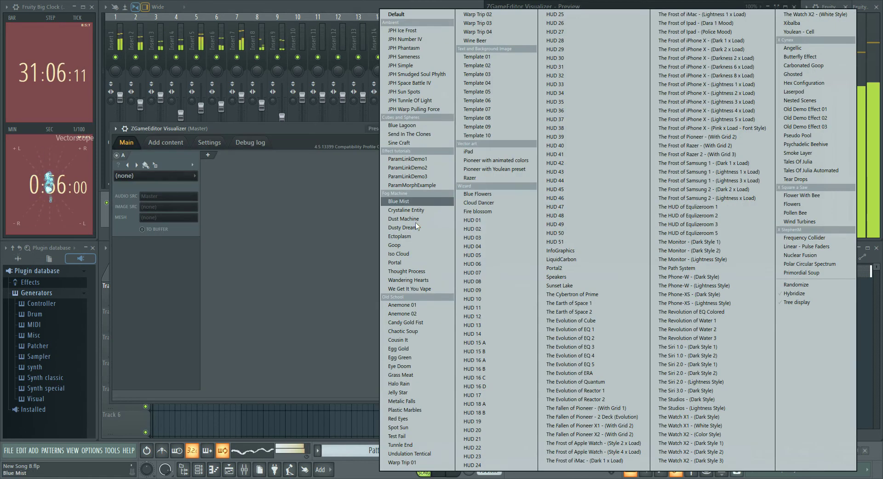
pyautogui.click(479, 203)
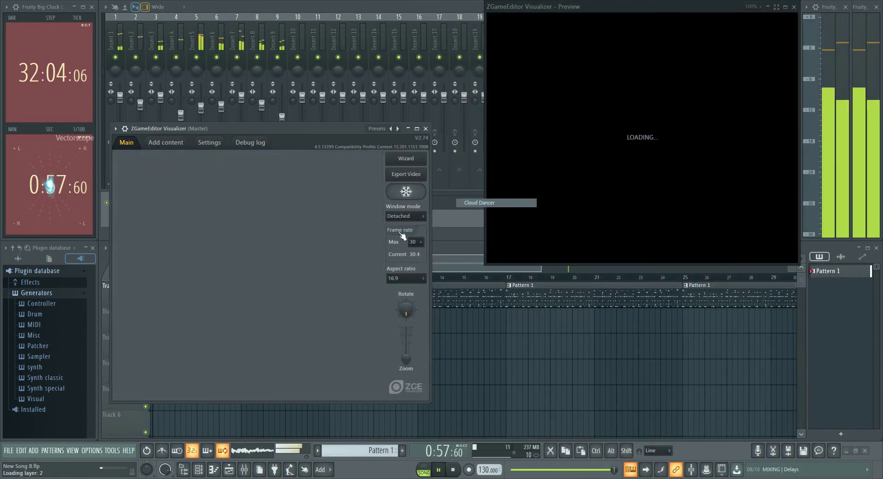
# Reduce the visualizer's preview resolution to 50% and then to 25%
pyautogui.click(757, 6)
pyautogui.click(756, 25)
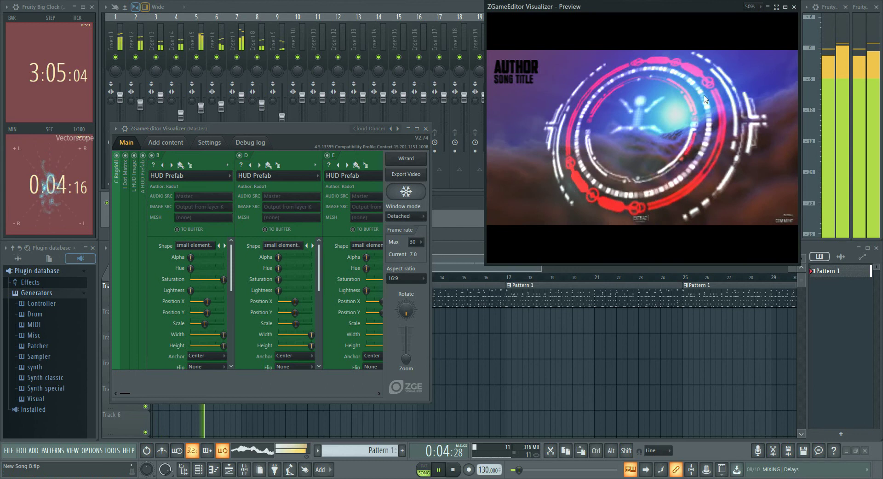
pyautogui.click(754, 6)
pyautogui.click(749, 34)
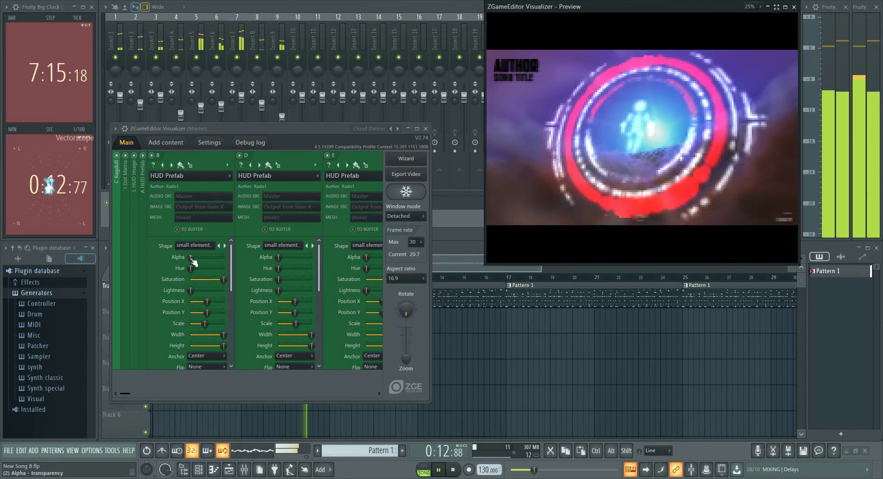
pyautogui.moveTo(197, 260)
pyautogui.mouseDown()
pyautogui.moveTo(211, 257)
pyautogui.moveTo(193, 262)
pyautogui.mouseUp()
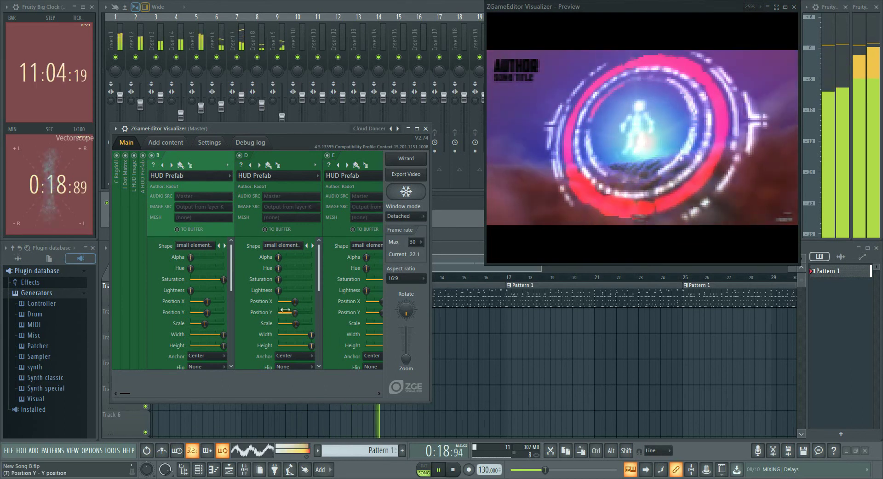
pyautogui.scroll(-4, 322, 283)
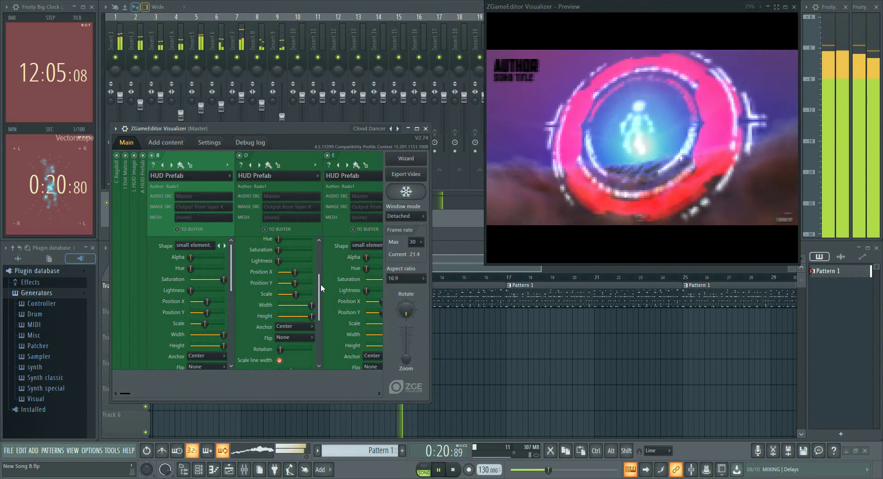
pyautogui.scroll(-1, 321, 283)
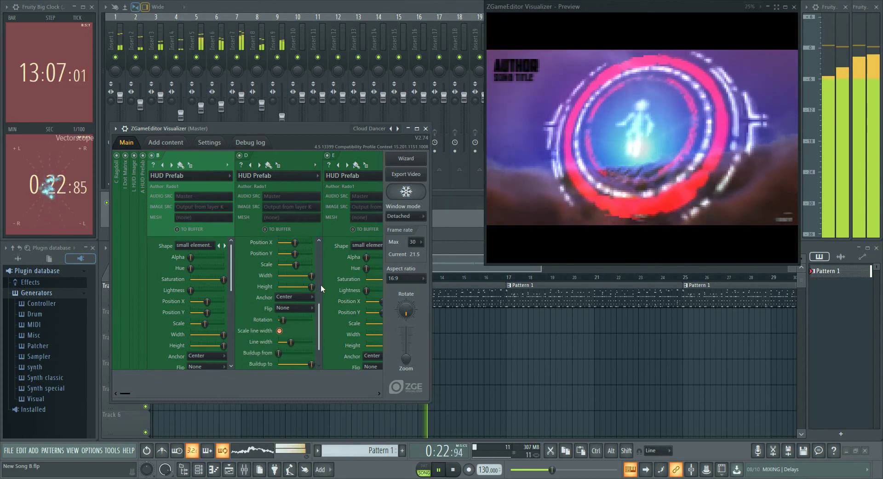
# Compare the visualizer preview at 50% and 25% resolution twice, ending at 25%
pyautogui.click(755, 7)
pyautogui.click(755, 26)
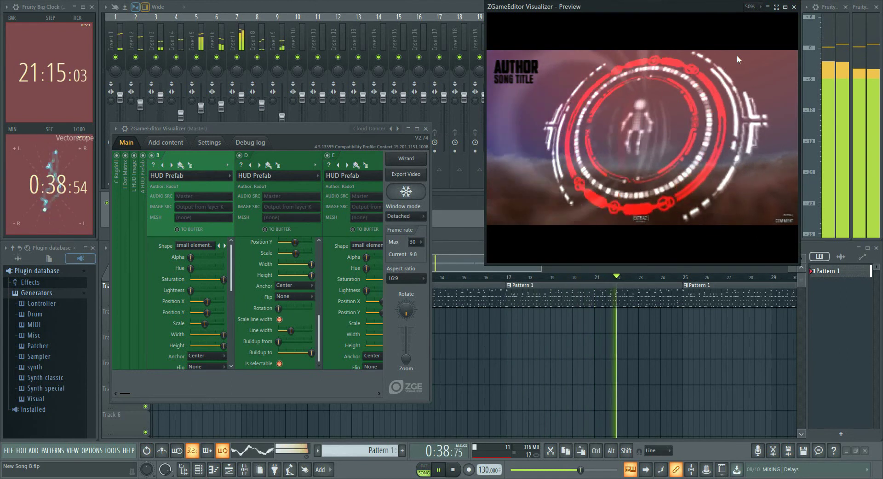
pyautogui.click(750, 7)
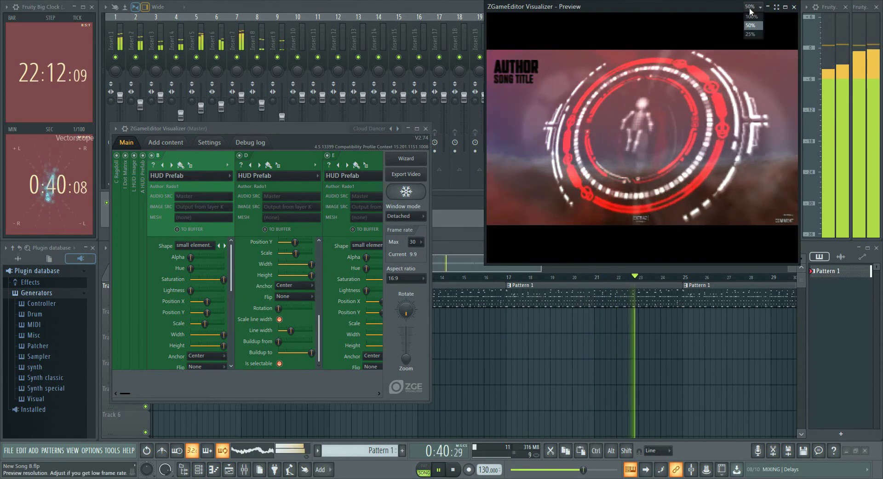
pyautogui.click(751, 34)
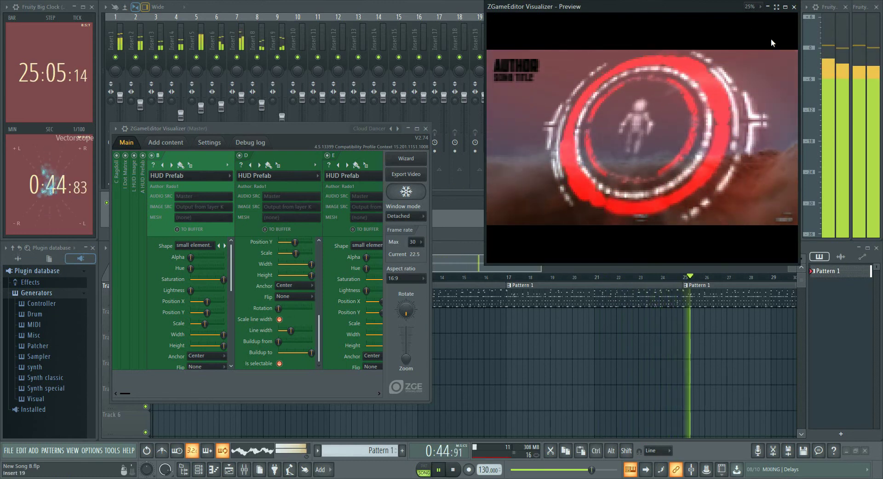
pyautogui.click(759, 6)
pyautogui.click(757, 25)
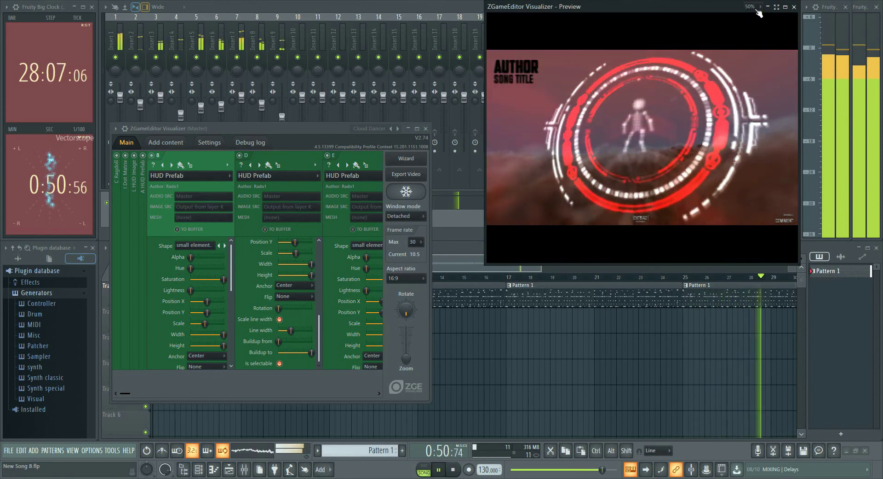
pyautogui.click(757, 7)
pyautogui.click(753, 35)
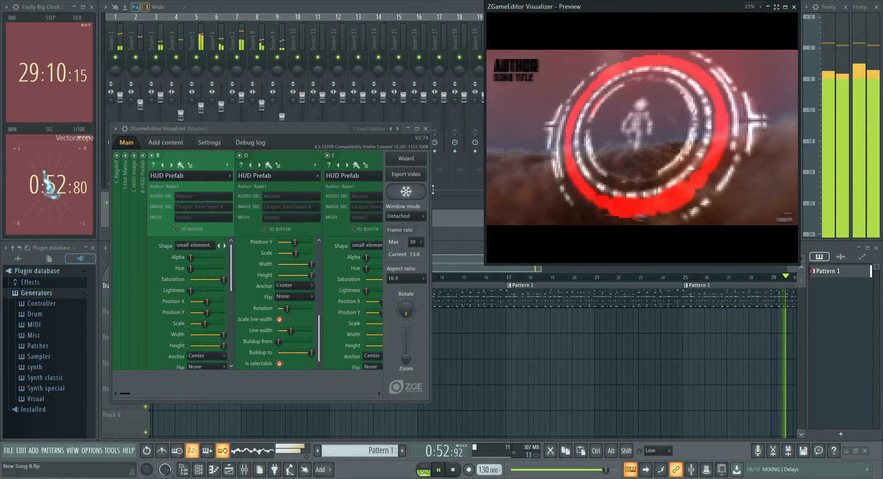
# Set the visualizer's aspect ratio to 4:3
pyautogui.click(408, 191)
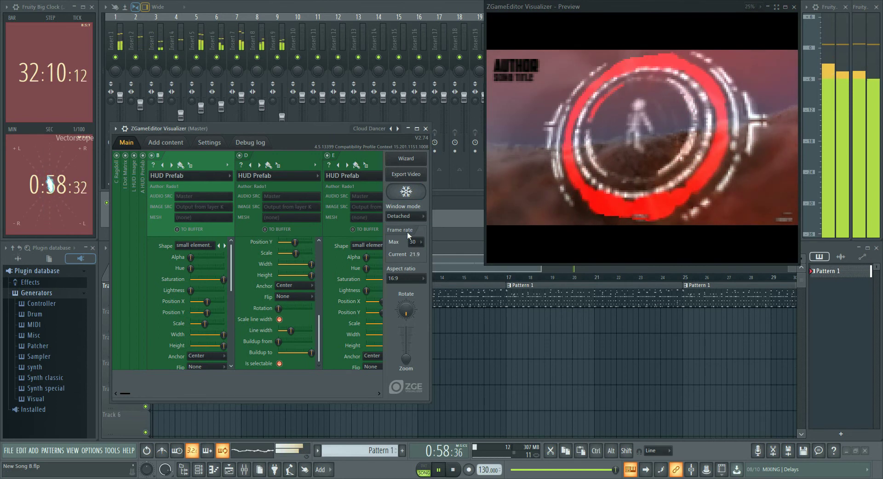
pyautogui.click(418, 278)
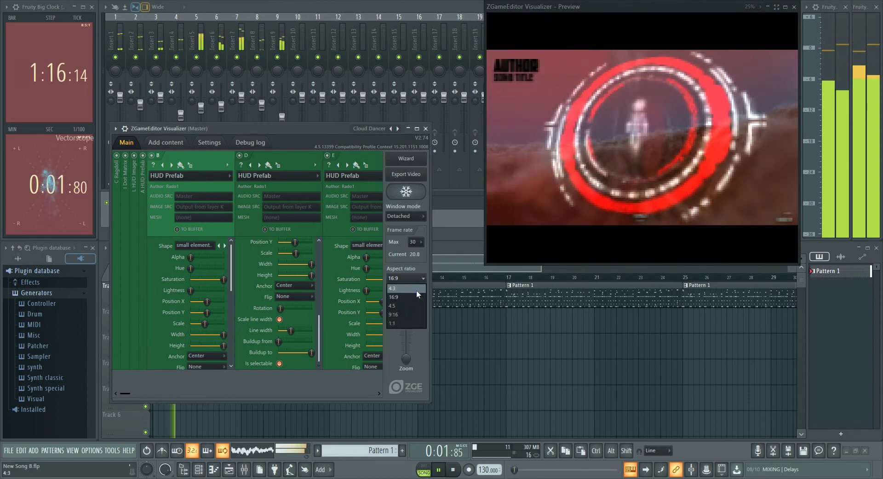
pyautogui.click(416, 289)
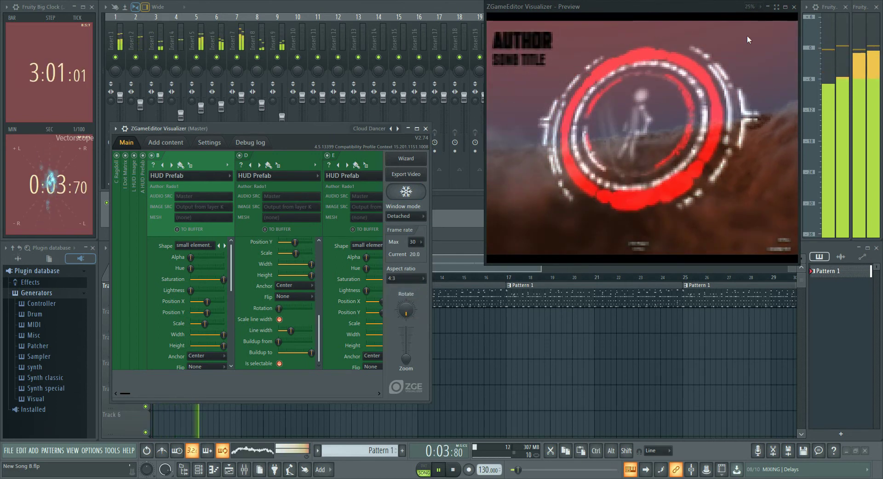
# Try the 4:3 preview at 50% resolution, then return it to 25%
pyautogui.click(753, 6)
pyautogui.click(750, 26)
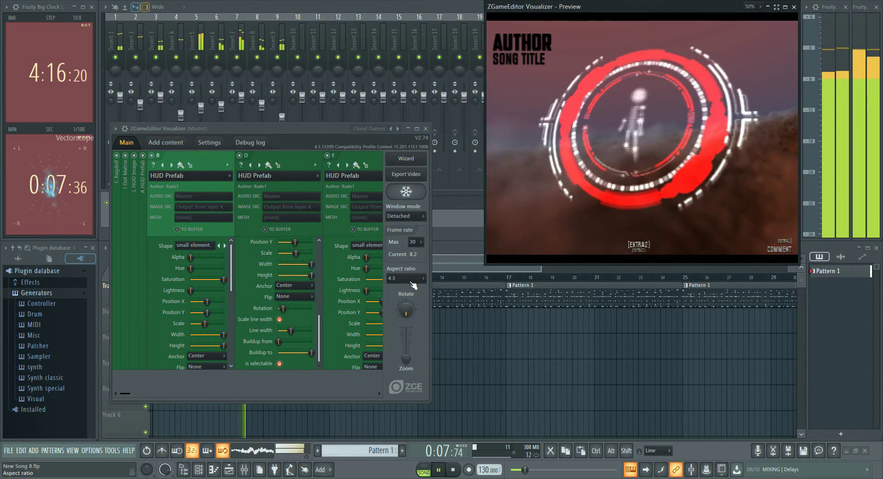
pyautogui.click(754, 7)
pyautogui.click(753, 34)
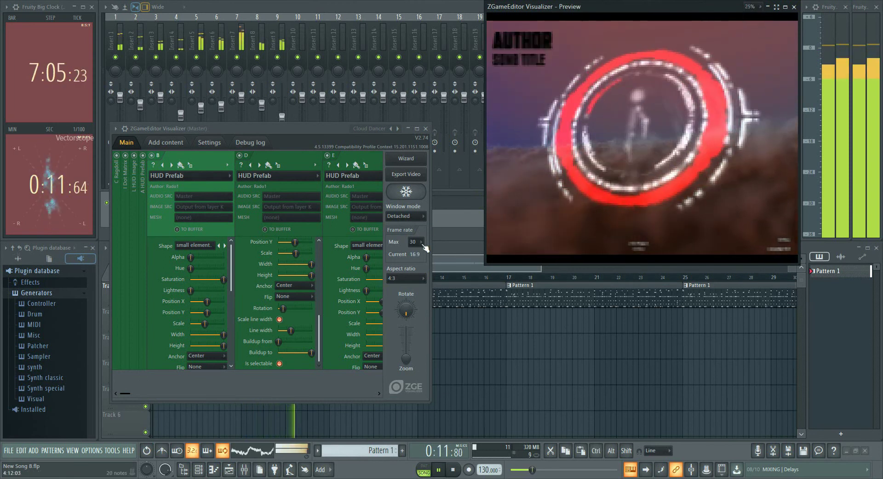
# Try the visualizer's aspect ratio at 4:5, 9:16, 1:1 and 16:9, then return it to 4:3
pyautogui.click(406, 278)
pyautogui.click(413, 303)
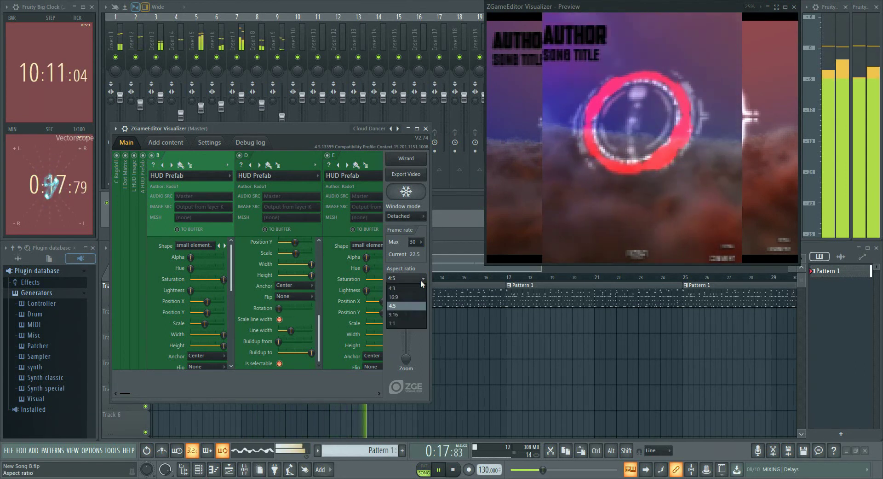
pyautogui.click(420, 280)
pyautogui.click(415, 311)
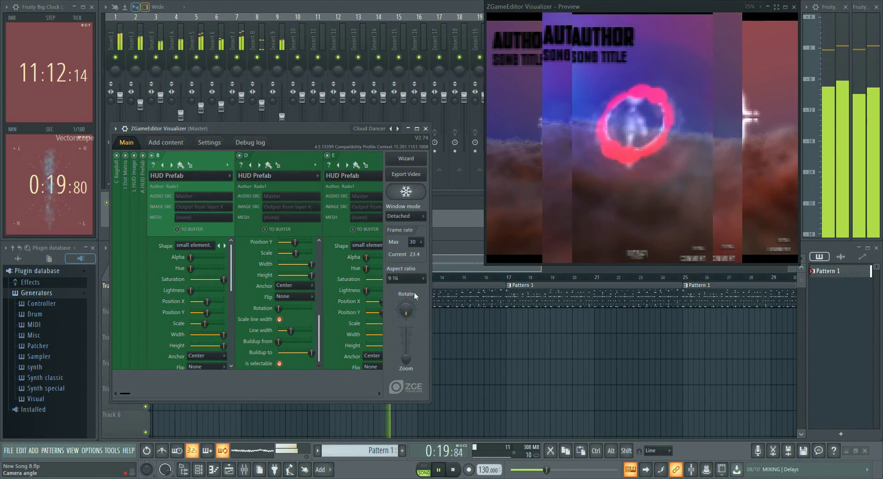
pyautogui.click(407, 278)
pyautogui.click(409, 322)
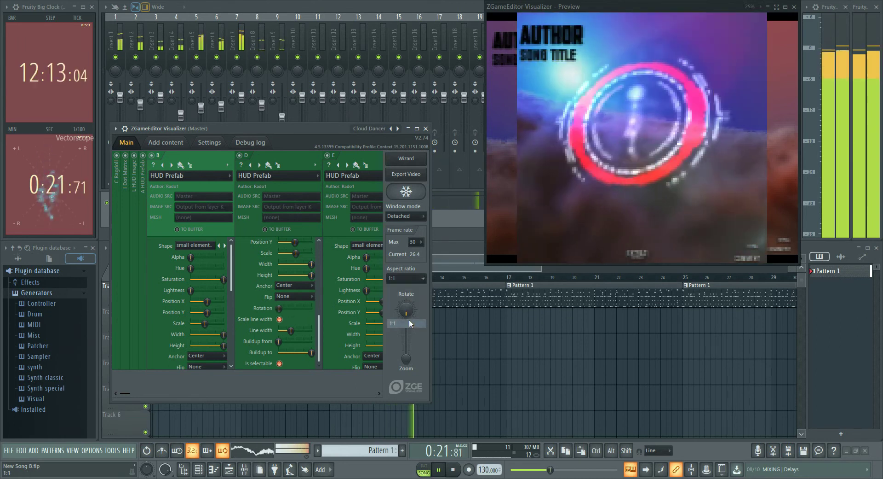
pyautogui.click(410, 278)
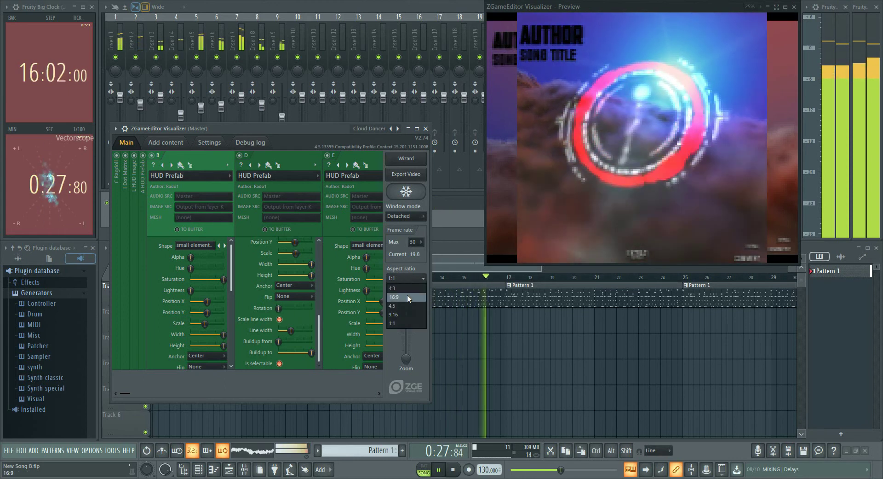
pyautogui.click(407, 297)
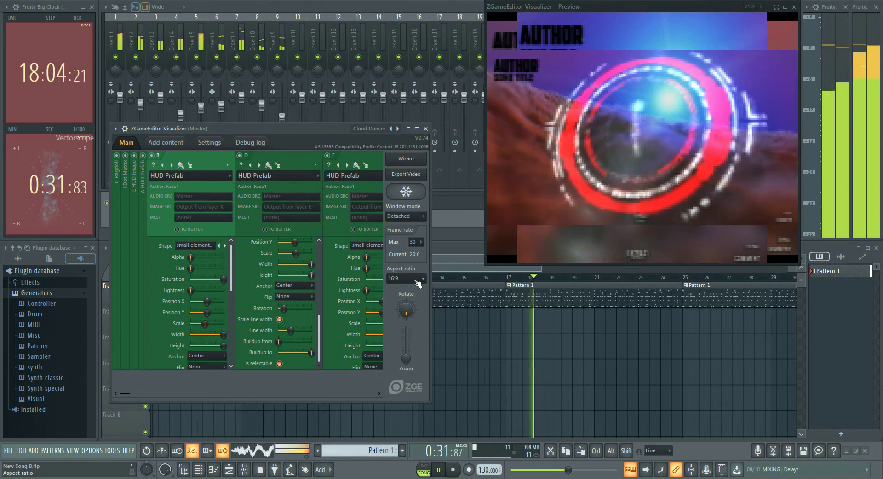
pyautogui.click(415, 288)
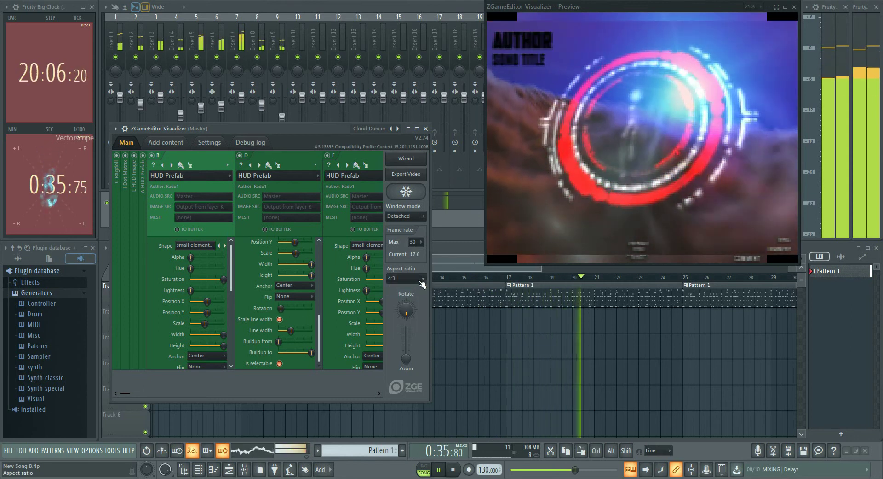
# Try the visualizer's aspect ratio at 16:9, then return it to 4:3
pyautogui.click(417, 279)
pyautogui.click(414, 297)
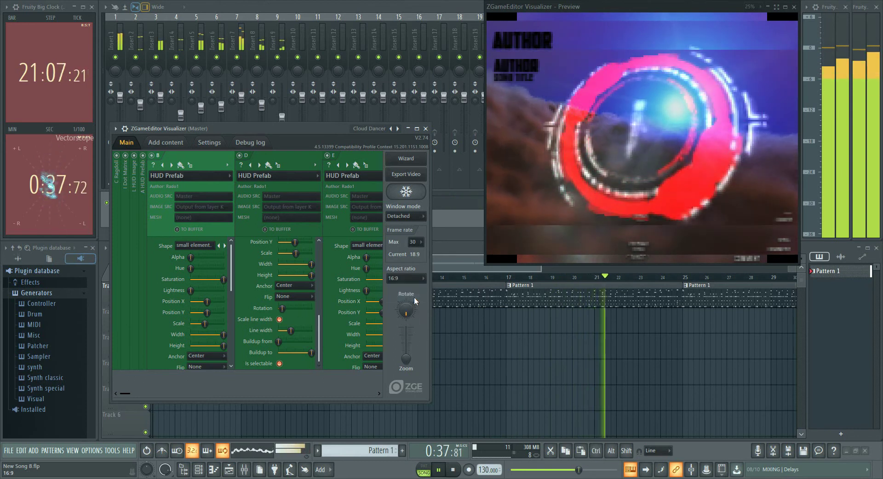
pyautogui.click(416, 281)
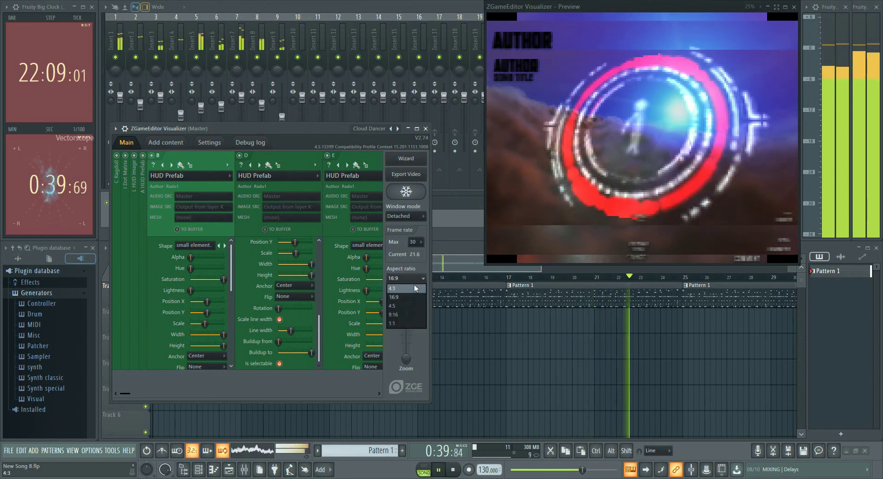
pyautogui.click(414, 285)
pyautogui.click(419, 192)
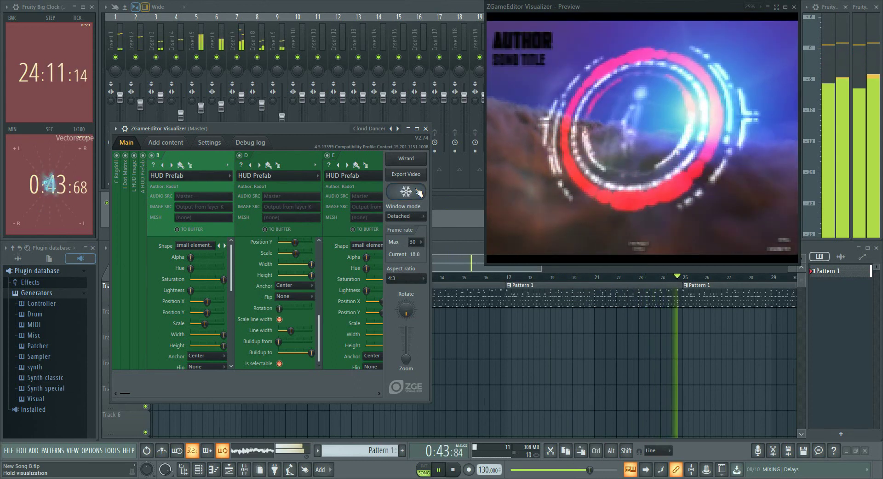
# Collapse and restore the ZGameEditor Visualizer window, then reposition it slightly and close it
pyautogui.click(409, 130)
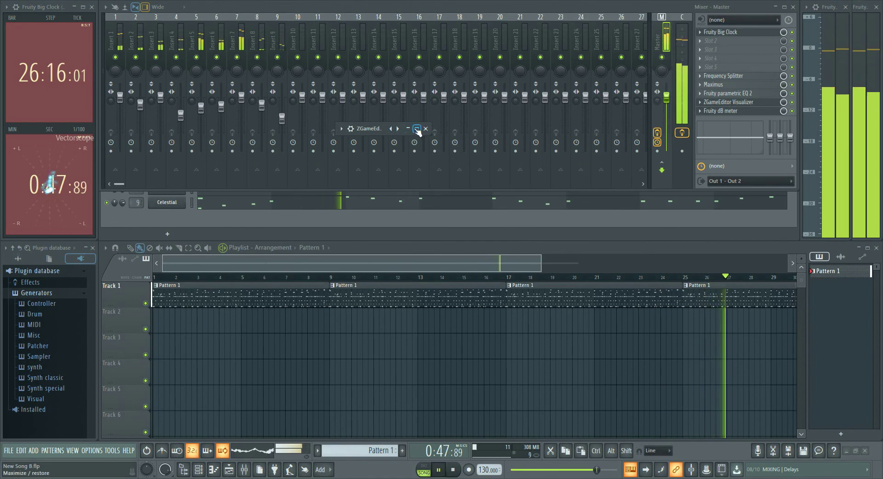
pyautogui.click(413, 130)
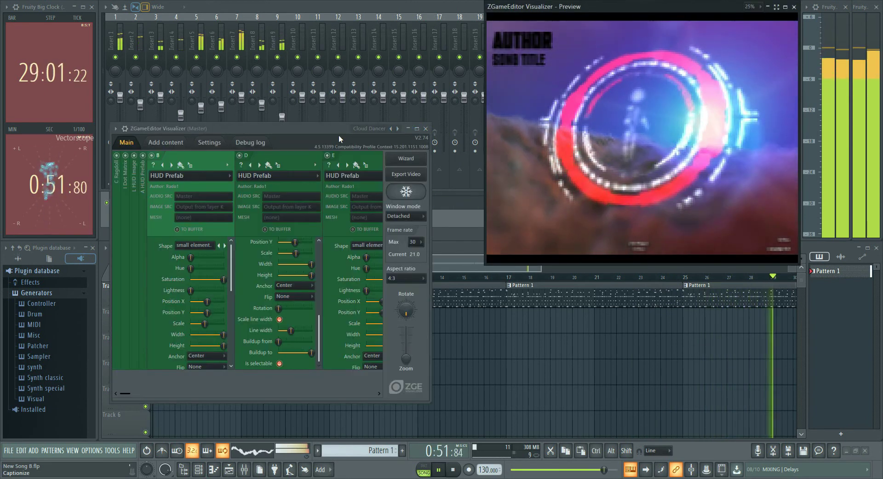
pyautogui.moveTo(336, 128); pyautogui.dragTo(361, 114)
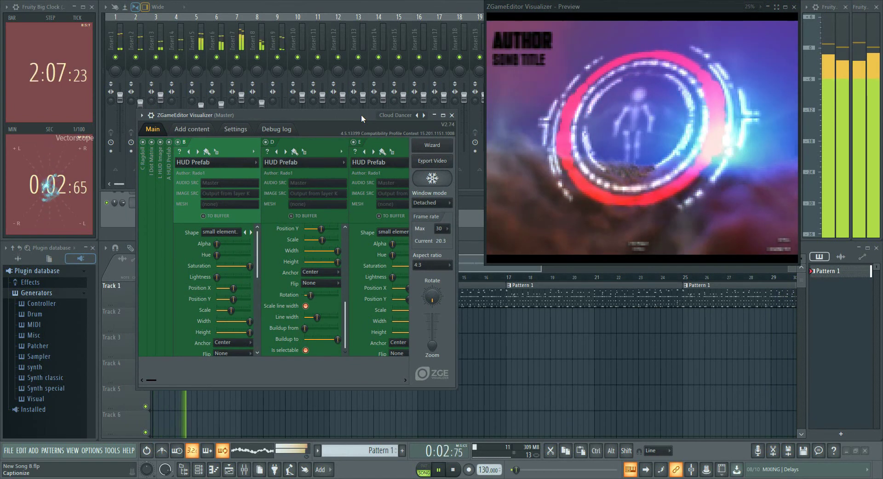
pyautogui.click(452, 114)
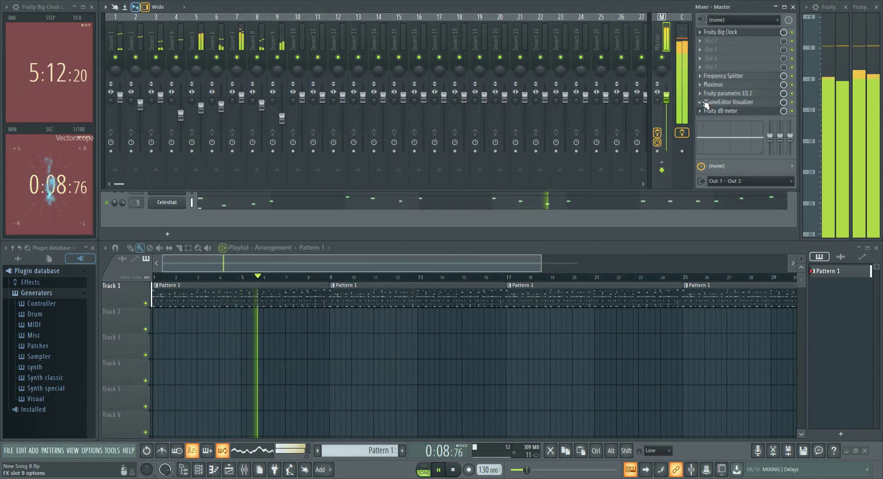
# Alternate between the channel rack and the mixer, and look through the recording filter and quantize options
pyautogui.click(468, 216)
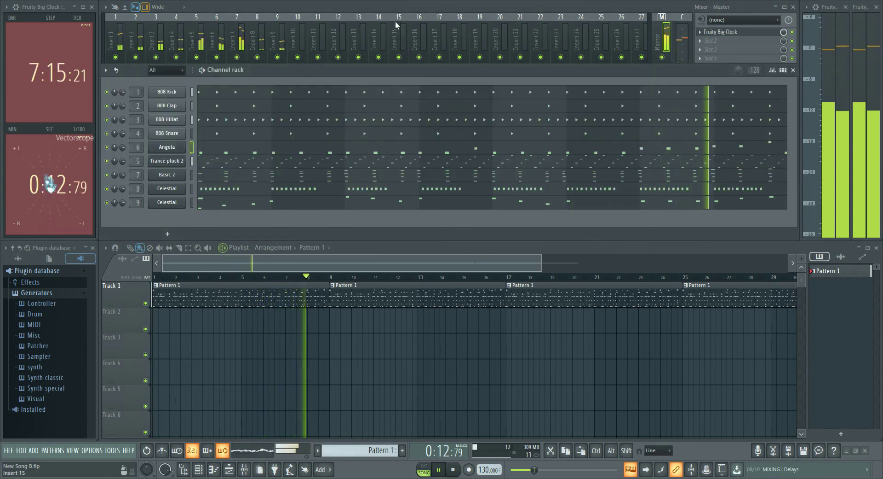
pyautogui.click(391, 7)
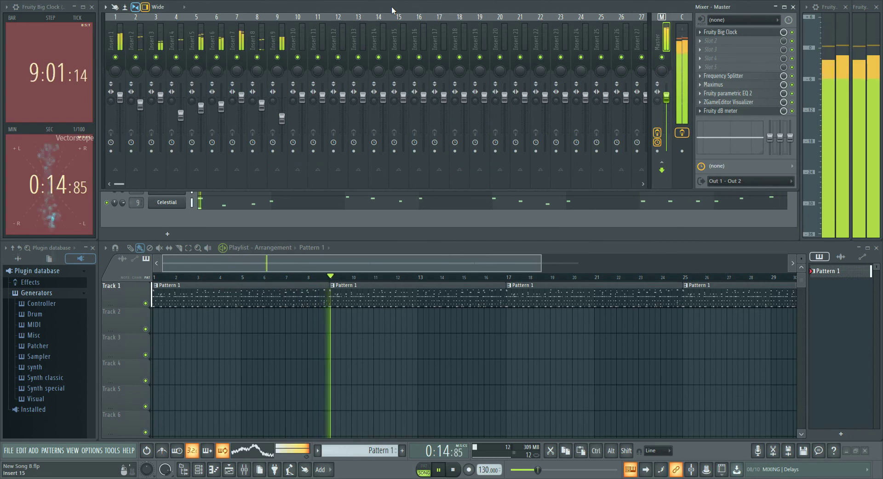
pyautogui.click(422, 218)
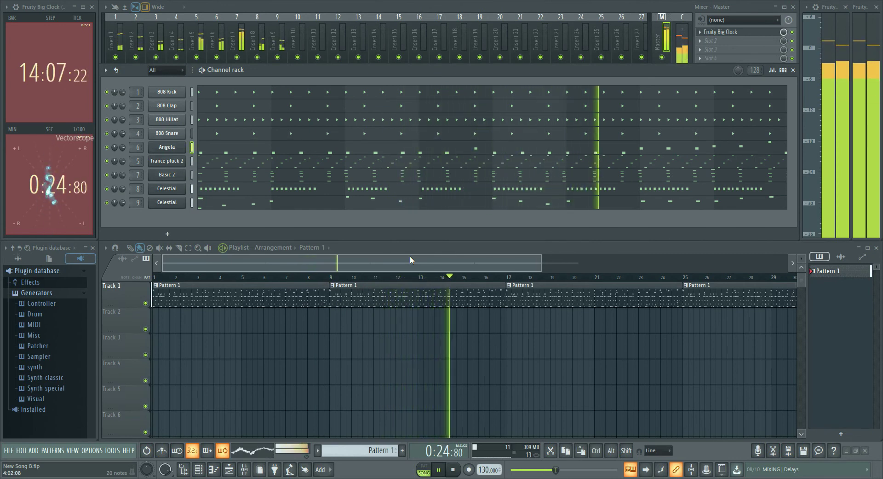
pyautogui.rightClick(469, 469)
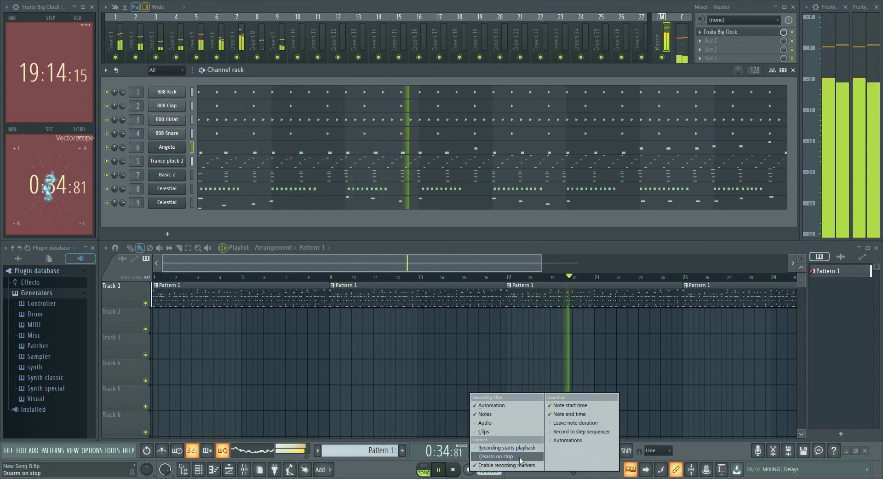
pyautogui.click(381, 478)
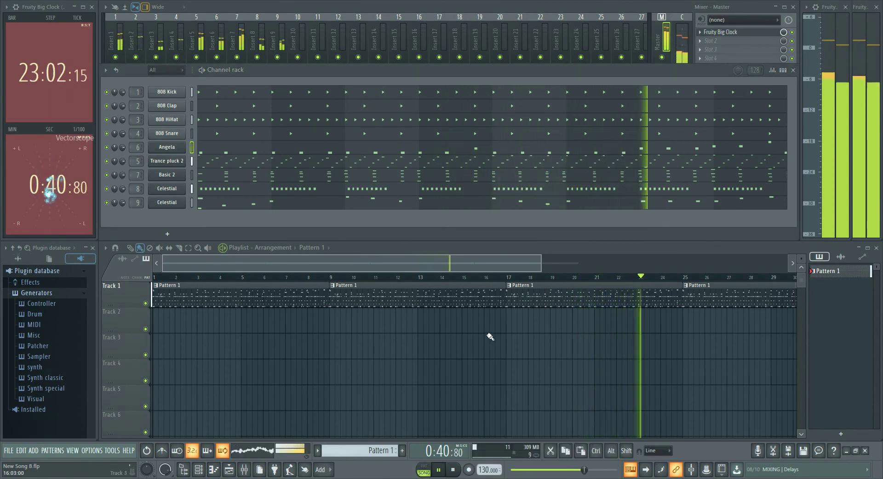
# Load Control Surface into effect slot 5 of the Master track and move its window clear of the mixer faders
pyautogui.click(396, 6)
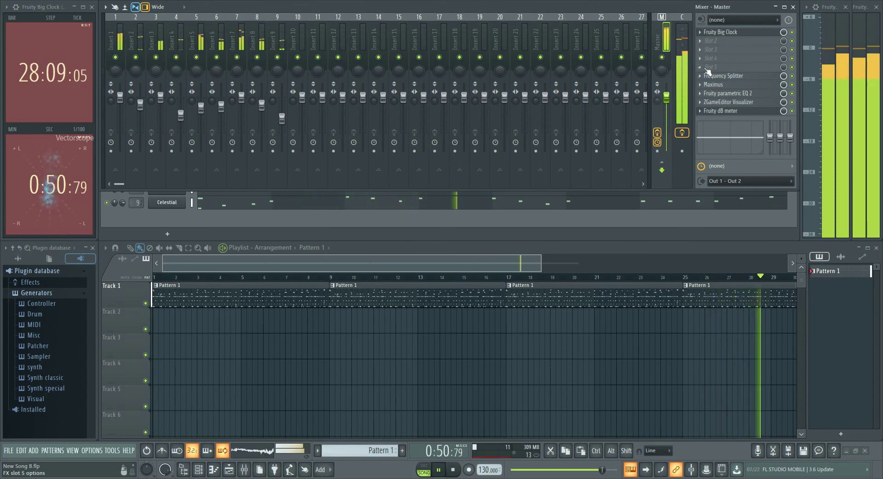
pyautogui.click(701, 67)
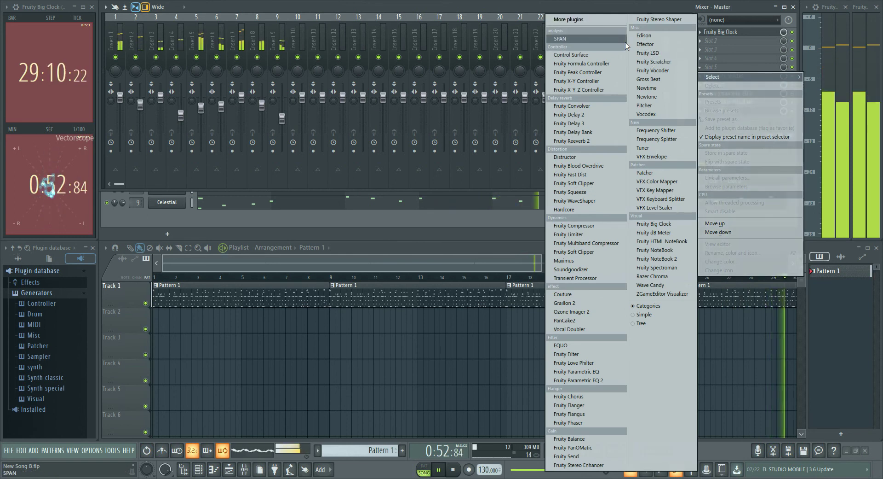
pyautogui.click(572, 54)
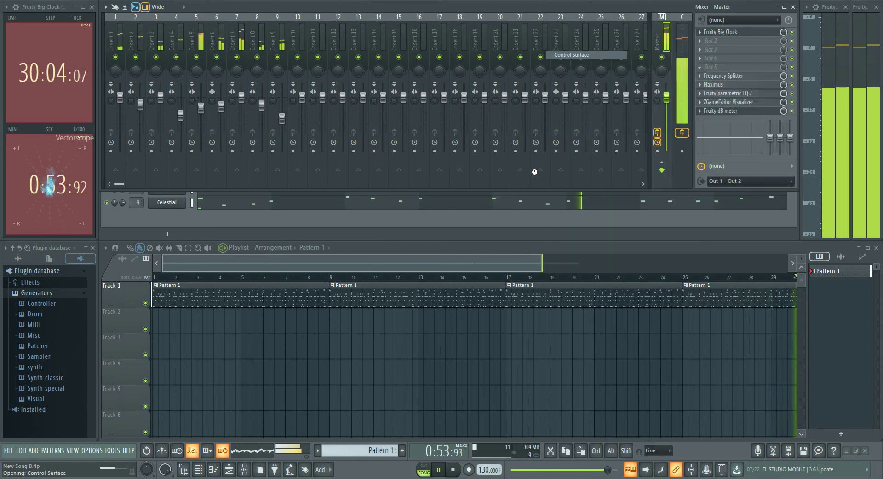
pyautogui.moveTo(244, 124); pyautogui.dragTo(653, 200)
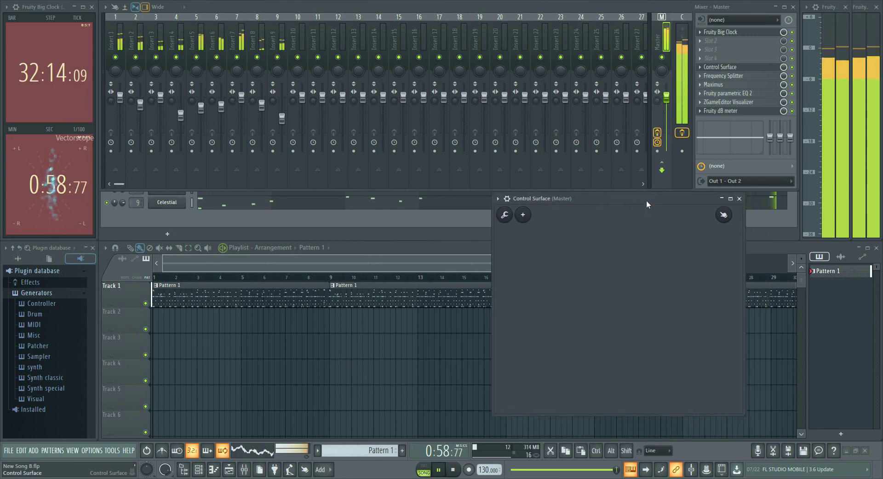
# Add a Carved Gray slider to the empty Control Surface
pyautogui.click(522, 215)
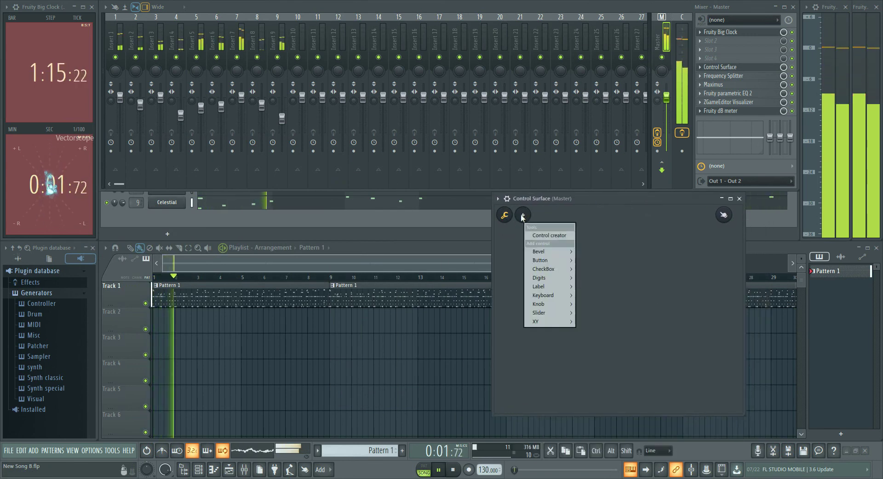
pyautogui.moveTo(548, 263)
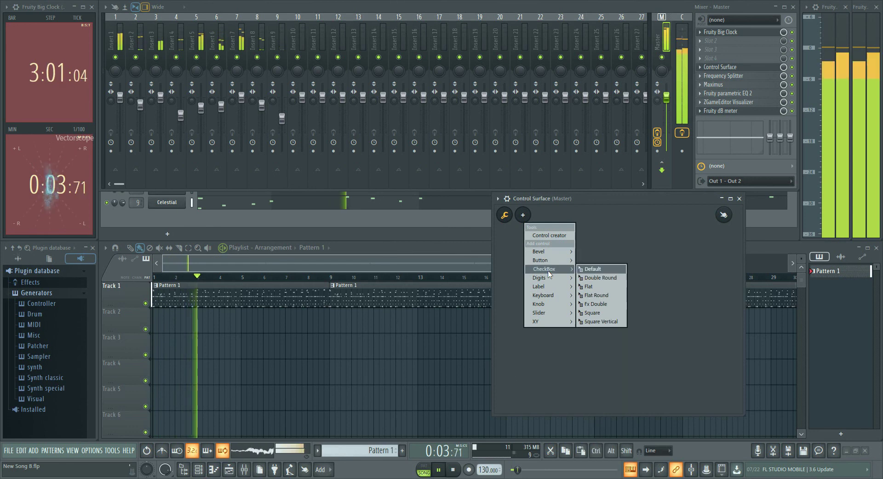
pyautogui.moveTo(553, 313)
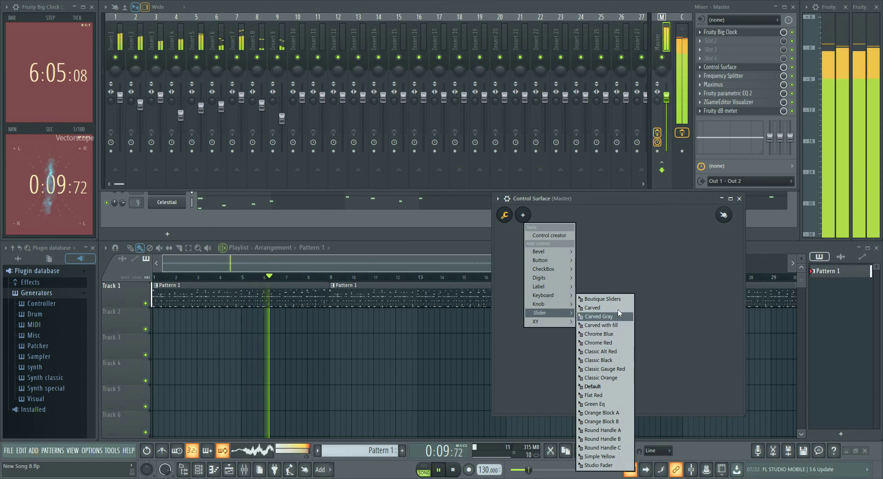
pyautogui.click(598, 316)
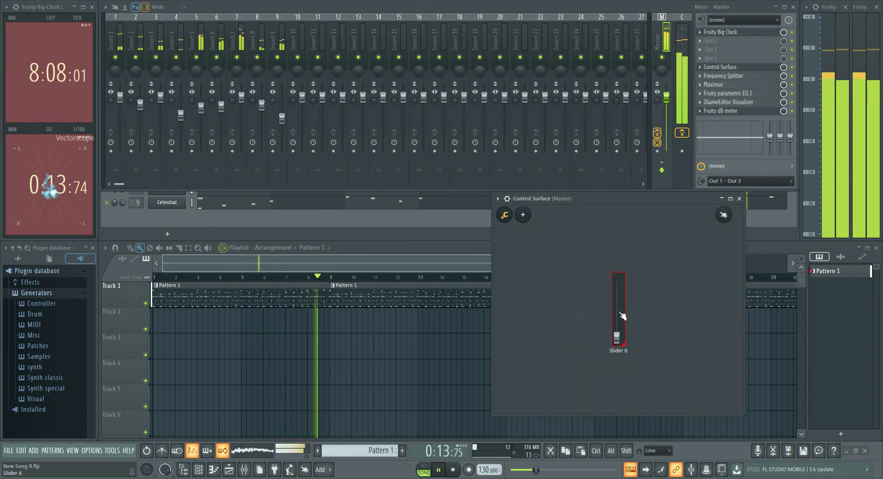
# Enlarge the slider to 1.5x and then 2.0x, and shift it slightly on the Control Surface
pyautogui.rightClick(621, 284)
pyautogui.moveTo(639, 322)
pyautogui.click(687, 339)
pyautogui.rightClick(623, 306)
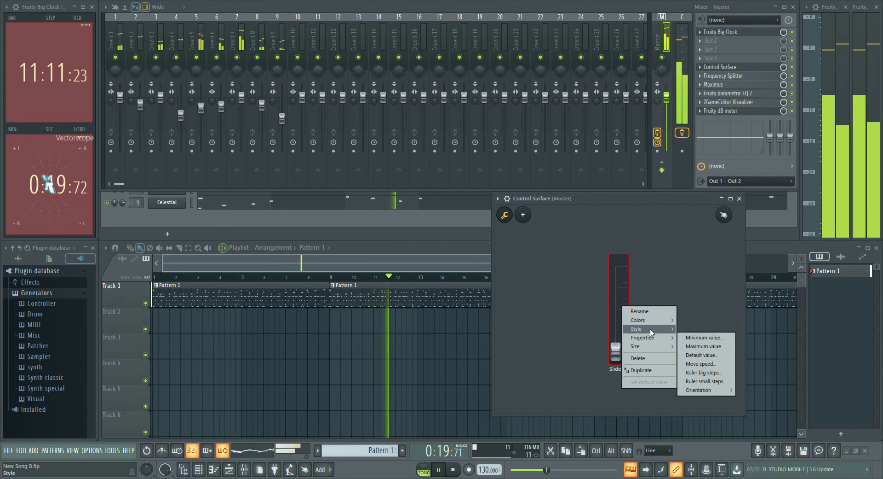
pyautogui.moveTo(651, 332)
pyautogui.moveTo(644, 346)
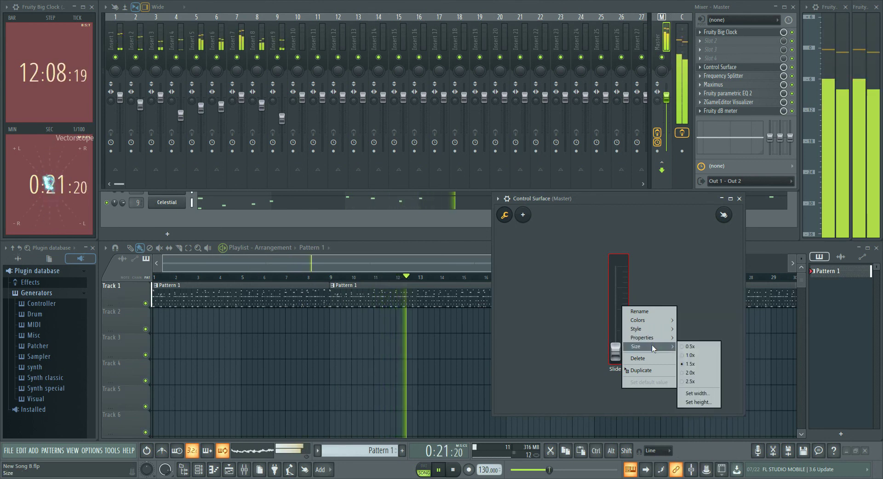
pyautogui.click(691, 371)
pyautogui.moveTo(625, 335)
pyautogui.mouseDown()
pyautogui.moveTo(613, 318)
pyautogui.moveTo(621, 320)
pyautogui.mouseUp()
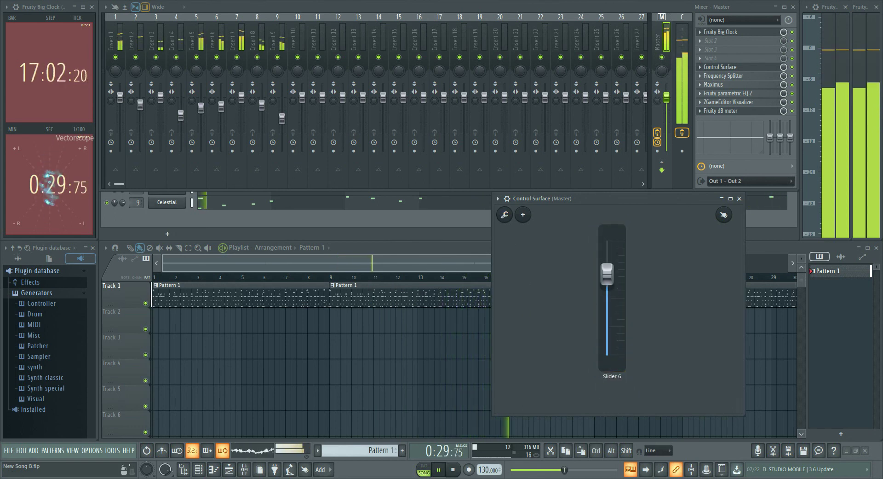
# Link the Master track's volume fader to the internal controller Surface - Slider 6
pyautogui.rightClick(668, 98)
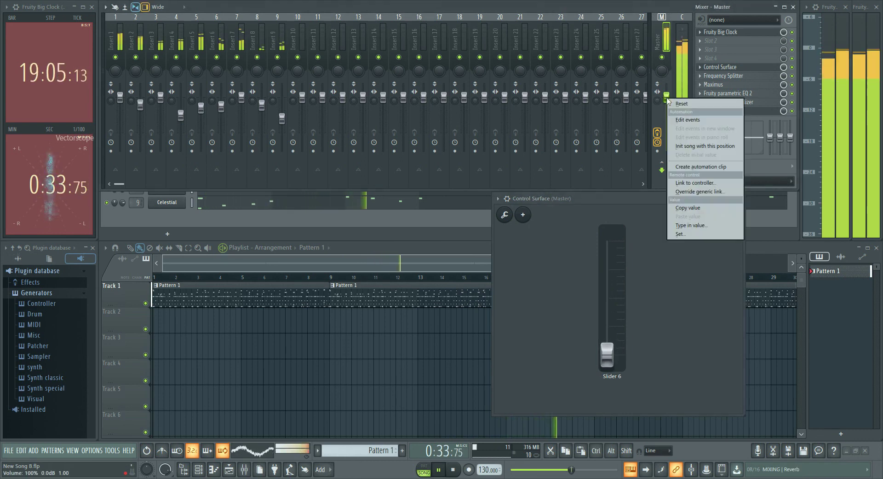
pyautogui.click(696, 183)
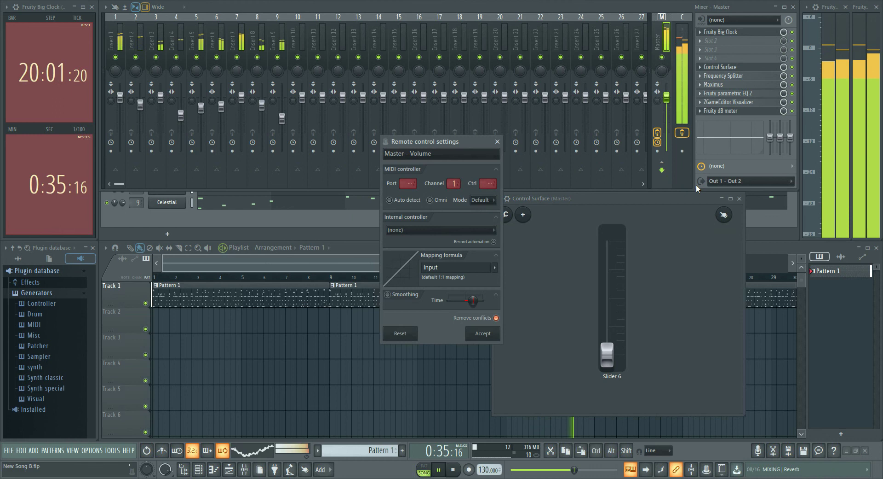
pyautogui.click(469, 230)
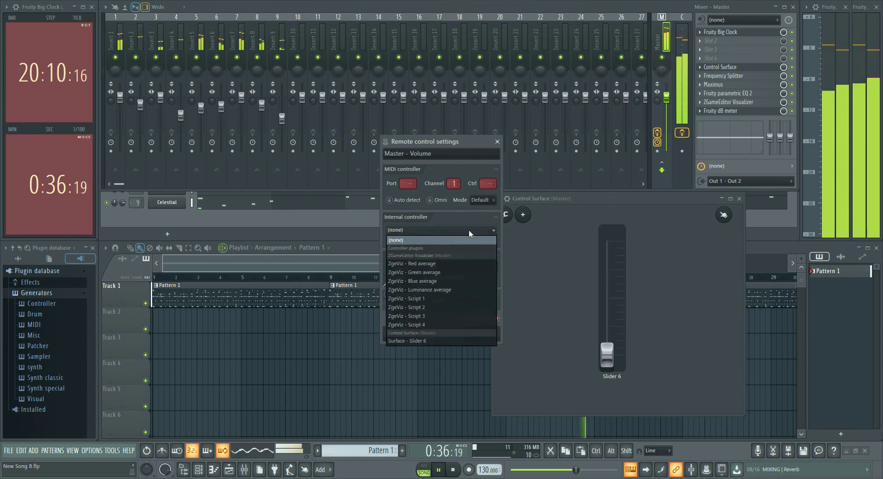
pyautogui.click(449, 339)
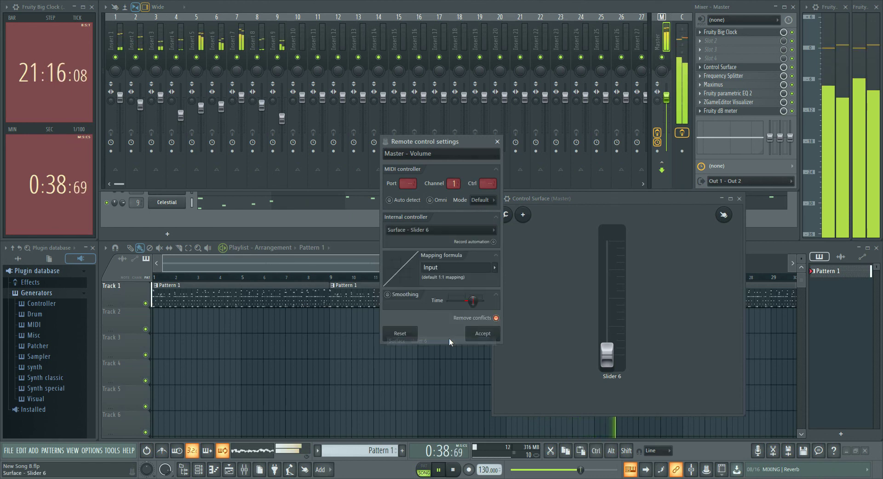
pyautogui.click(480, 340)
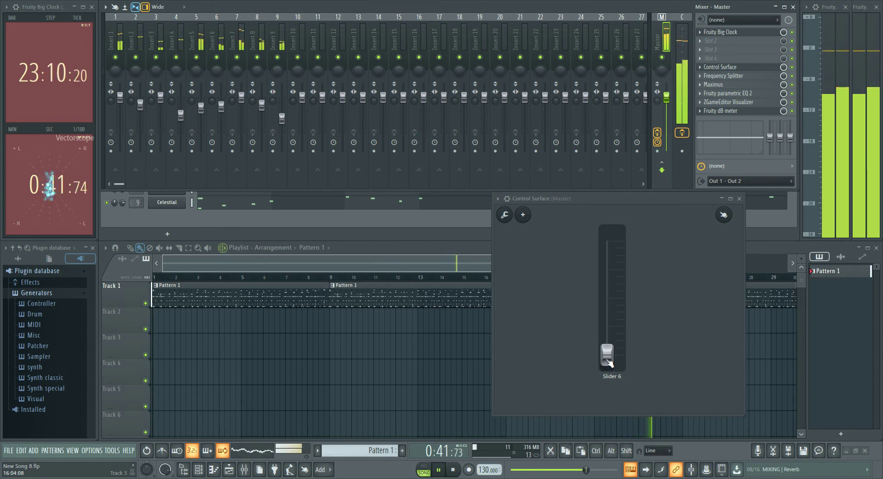
# Test the linked Master volume by raising the surface slider, resetting it, and moving it to several levels
pyautogui.moveTo(607, 349); pyautogui.dragTo(608, 302)
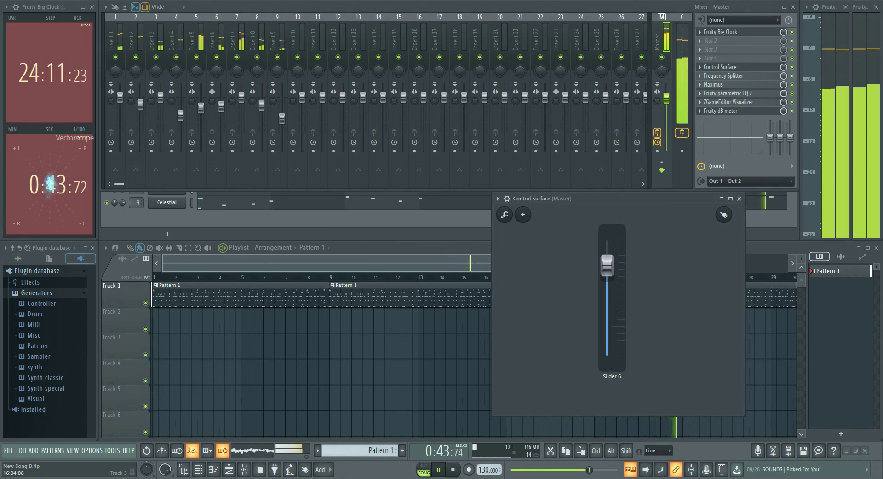
pyautogui.rightClick(607, 269)
pyautogui.click(617, 273)
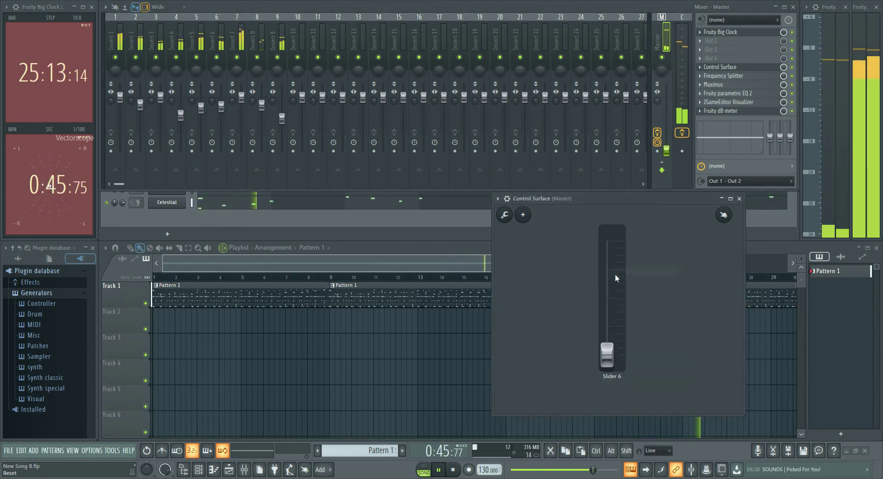
pyautogui.moveTo(610, 363); pyautogui.dragTo(611, 284)
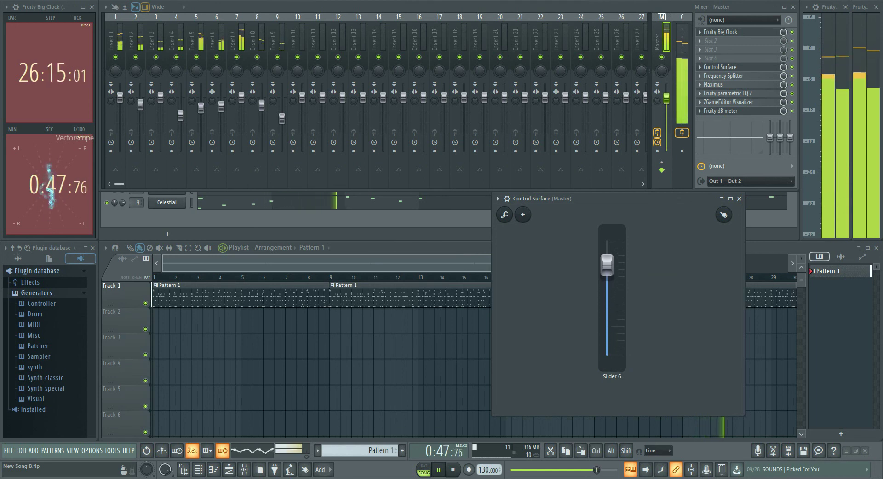
pyautogui.moveTo(608, 251); pyautogui.dragTo(615, 255)
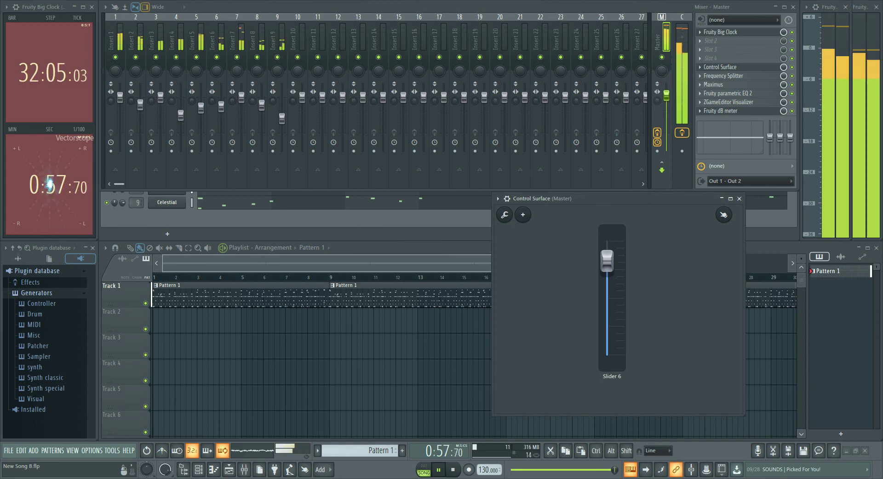
pyautogui.moveTo(607, 263); pyautogui.dragTo(608, 276)
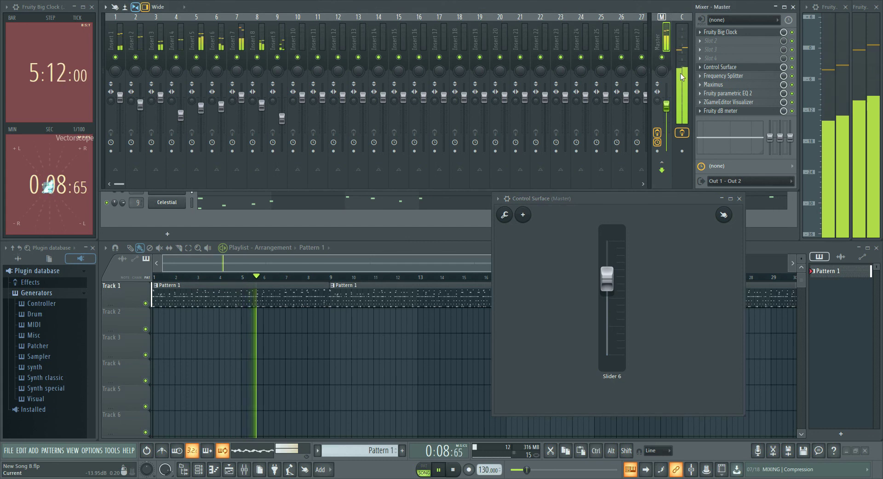
# View the Current track's effects, reselect the Master track, and lower its volume to just above halfway with the surface slider
pyautogui.click(685, 46)
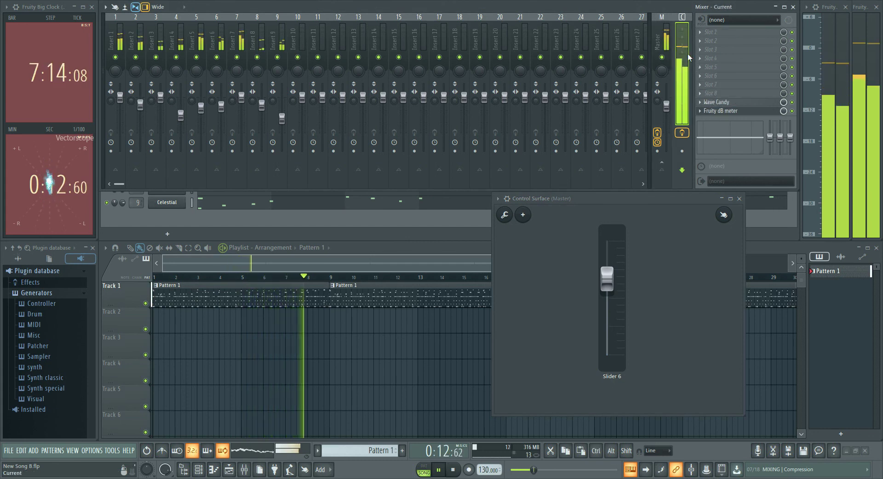
pyautogui.click(664, 45)
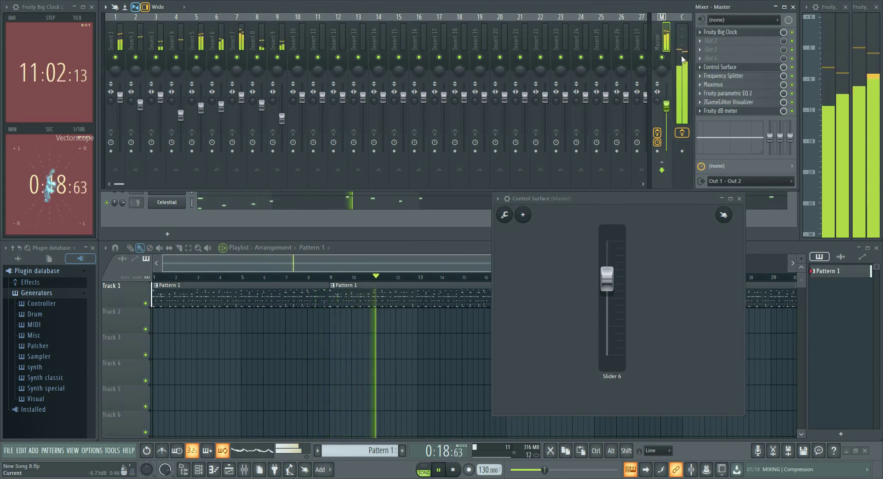
pyautogui.moveTo(613, 280)
pyautogui.mouseDown()
pyautogui.moveTo(613, 262)
pyautogui.moveTo(608, 288)
pyautogui.mouseUp()
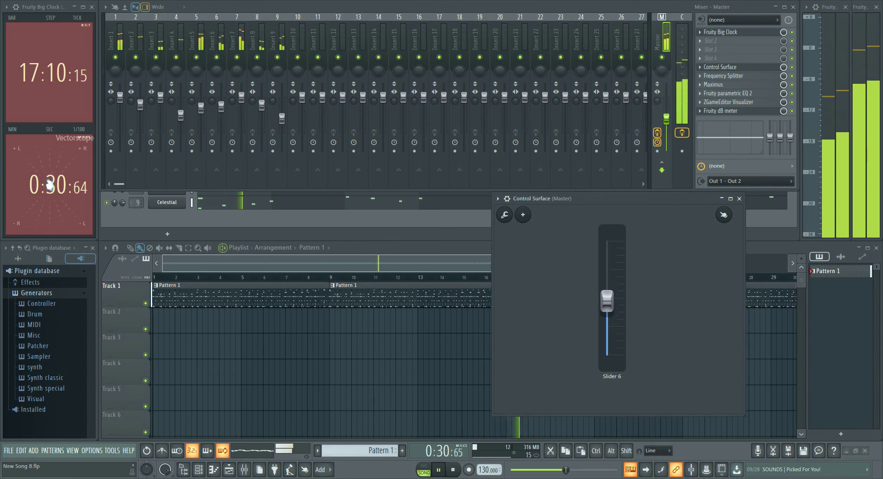
pyautogui.moveTo(608, 307)
pyautogui.mouseDown()
pyautogui.moveTo(607, 344)
pyautogui.moveTo(607, 291)
pyautogui.mouseUp()
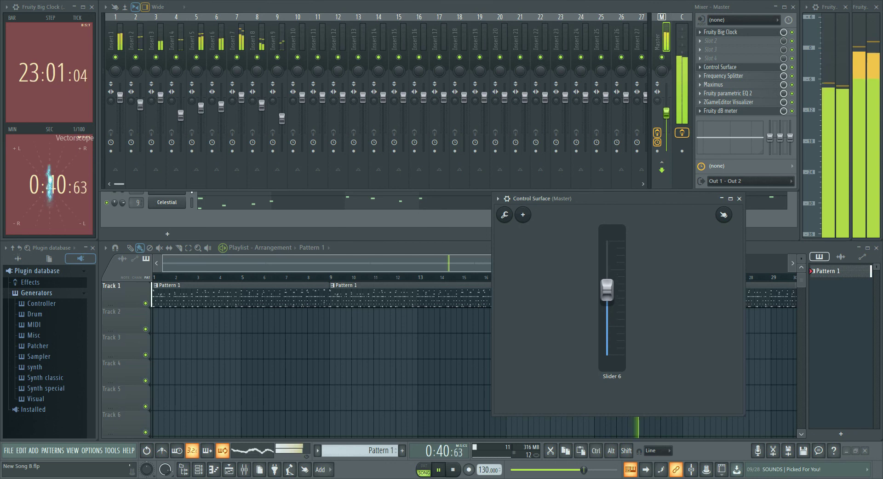